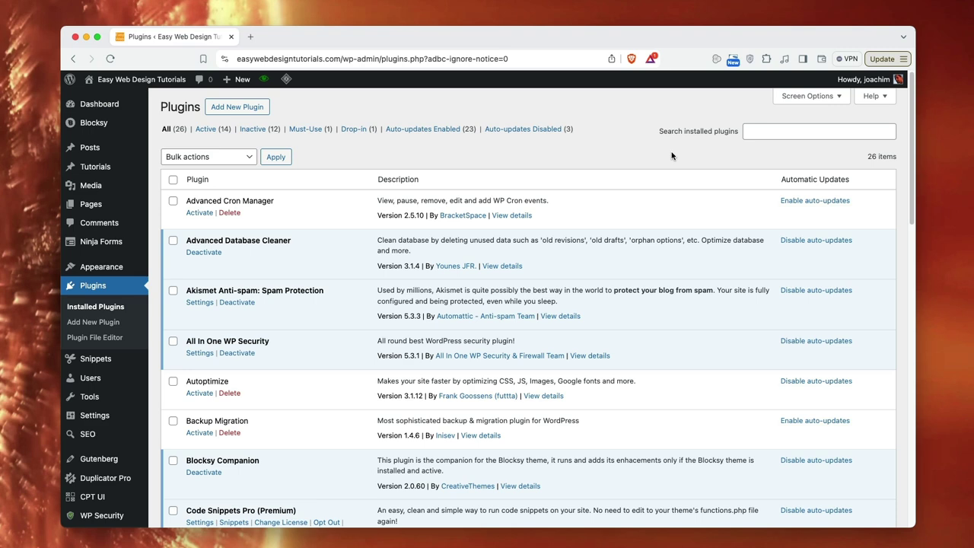
- Search the plugin directory for 'fluent forms', then install and activate the Fluent Forms plugin
click(226, 107)
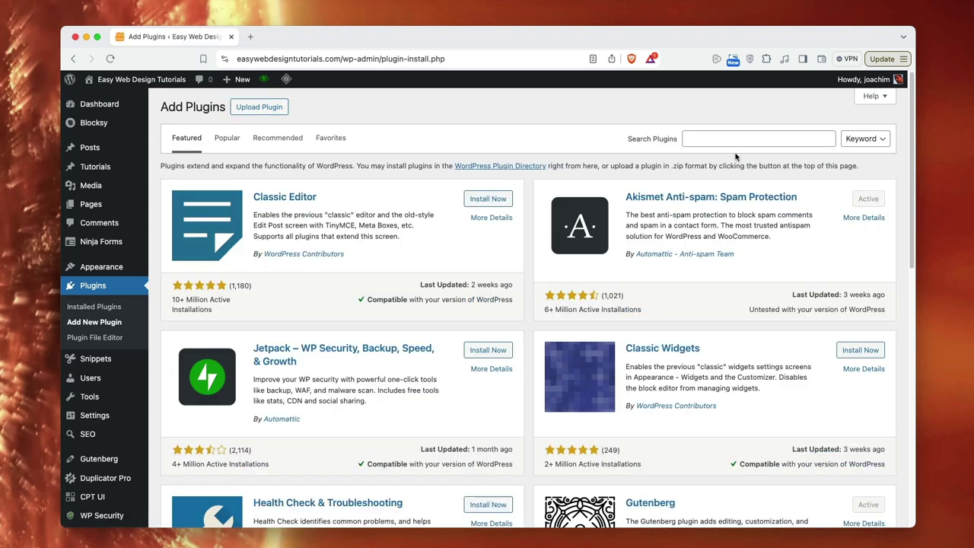
click(734, 140)
text(fluent forms)
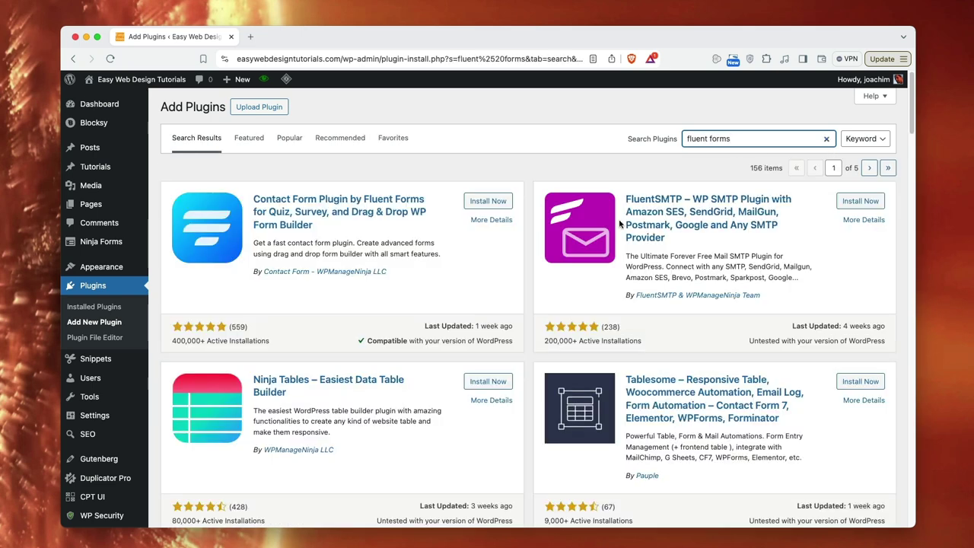
click(491, 201)
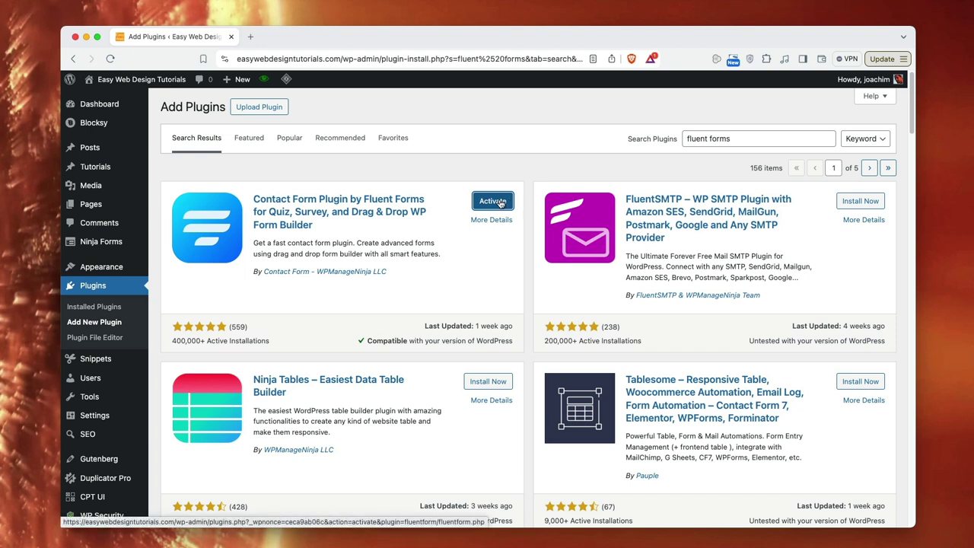
click(499, 203)
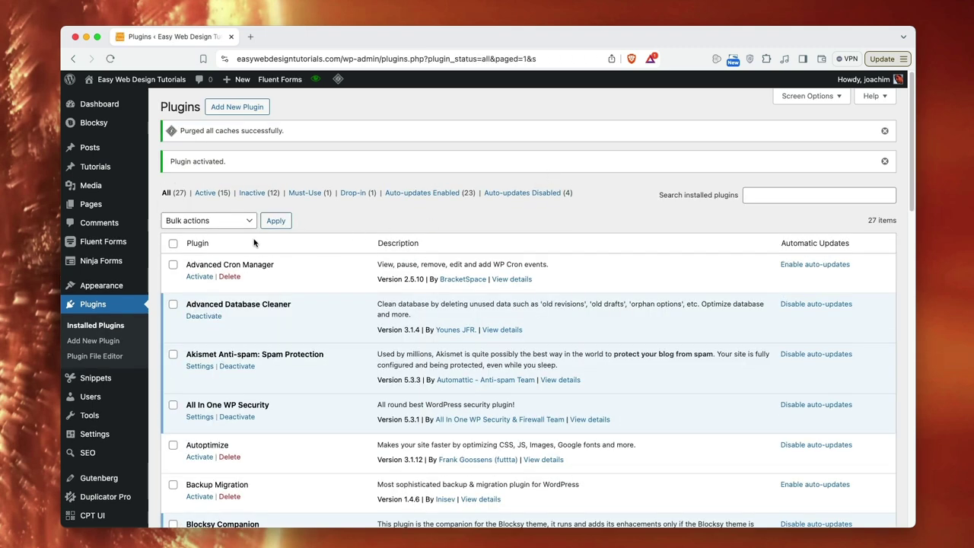
- Open the Fluent Forms Forms list and switch the Contact Form Demo form to inactive
mouse_move(112, 247)
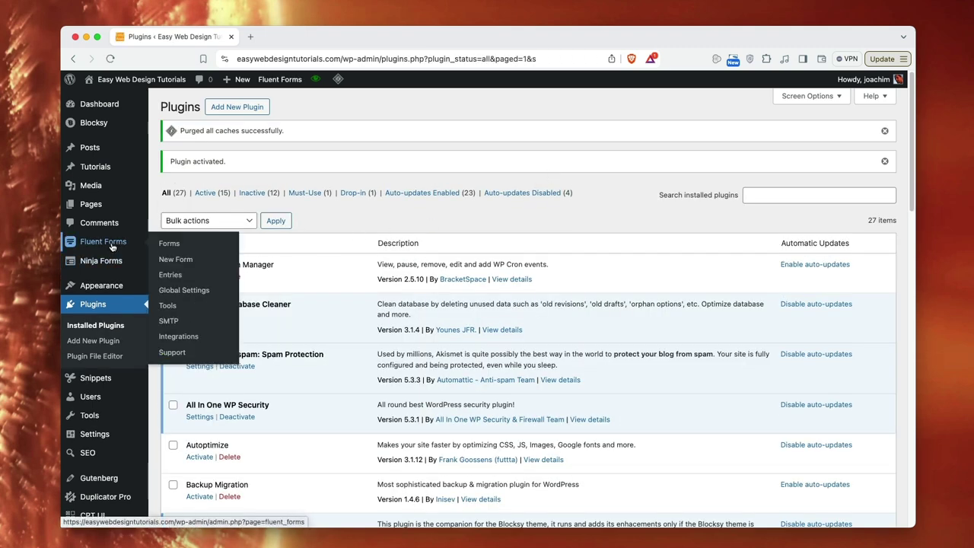
click(168, 244)
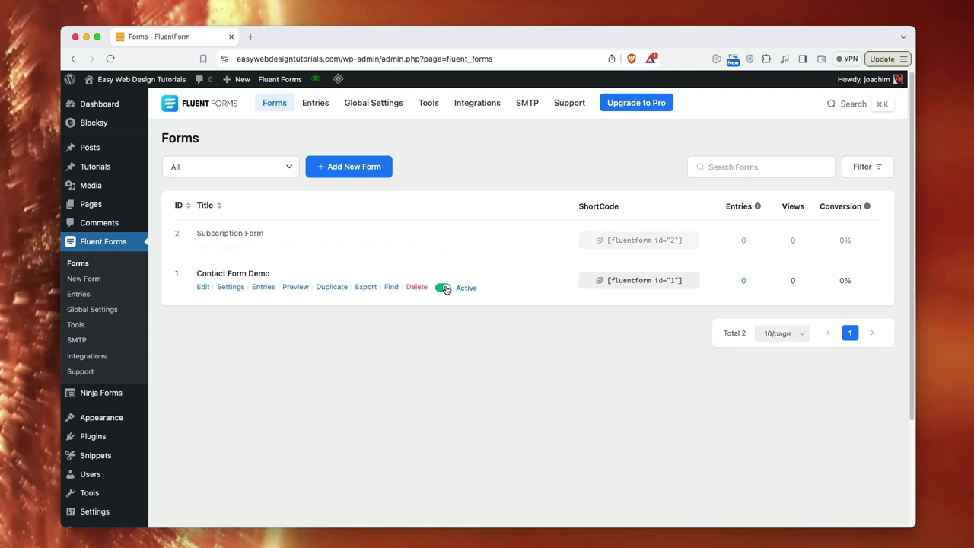
click(445, 290)
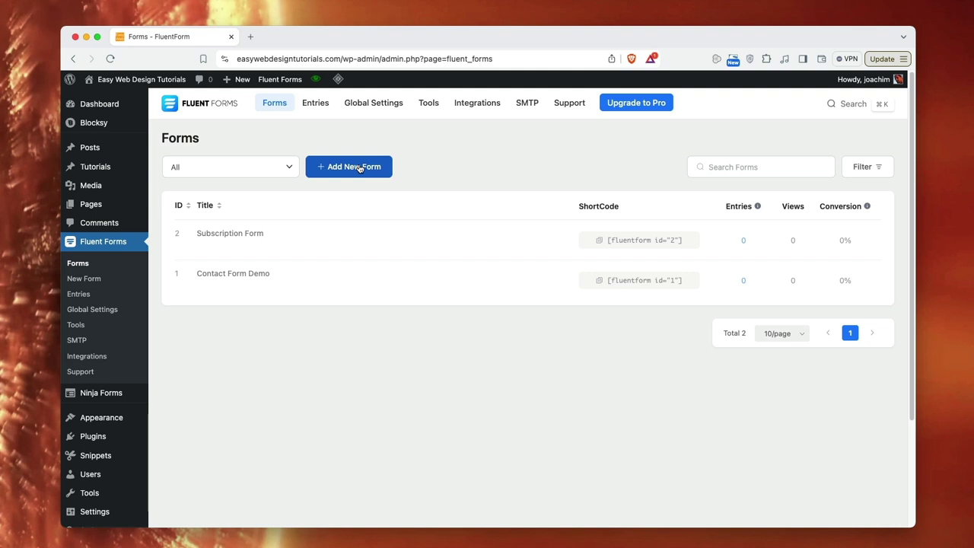
- Create a New Blank Form (#3) and scroll through its empty editor
click(359, 168)
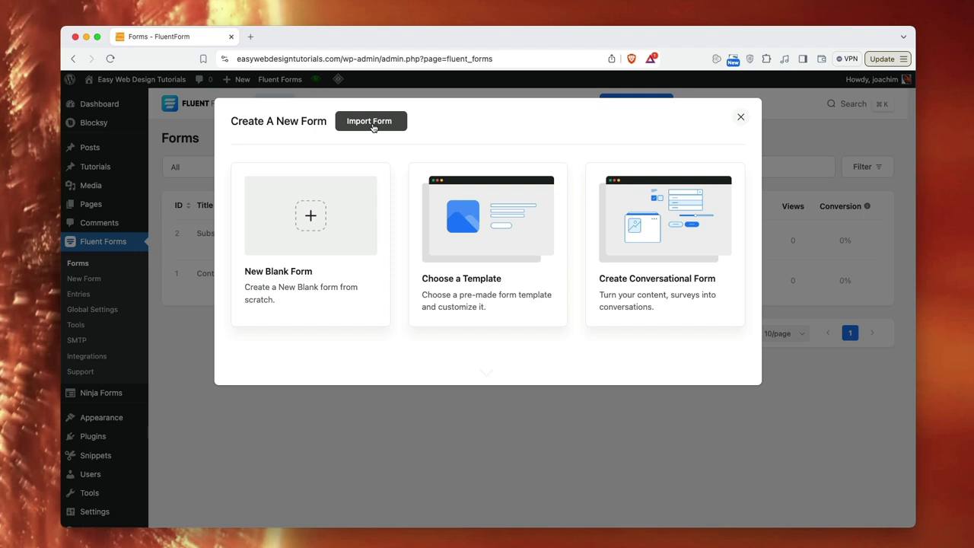
click(310, 217)
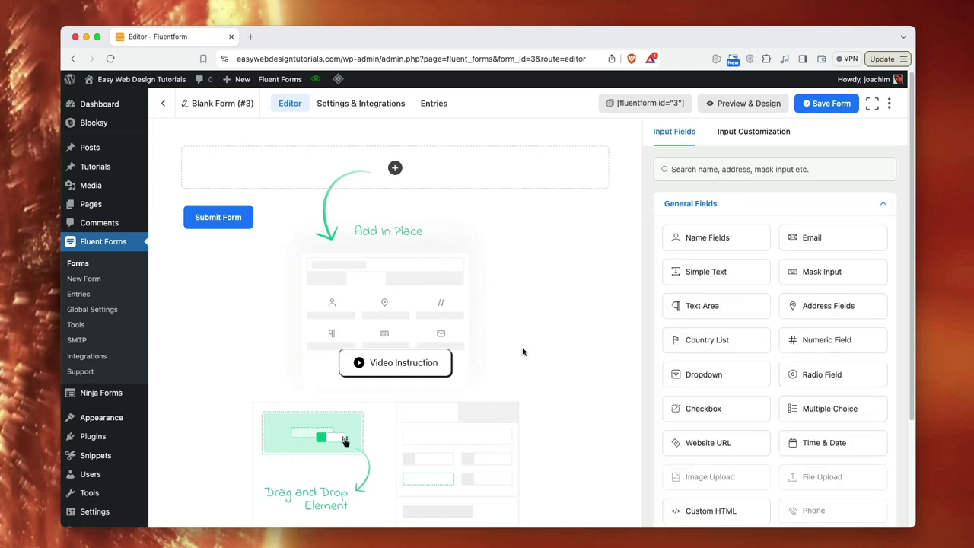
scroll(502, 426, down, 2)
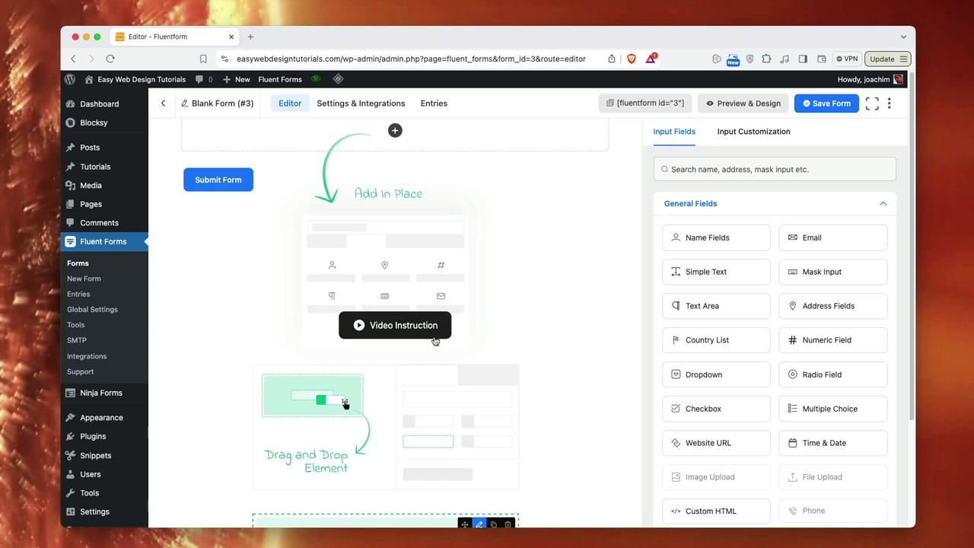
scroll(540, 357, down, 5)
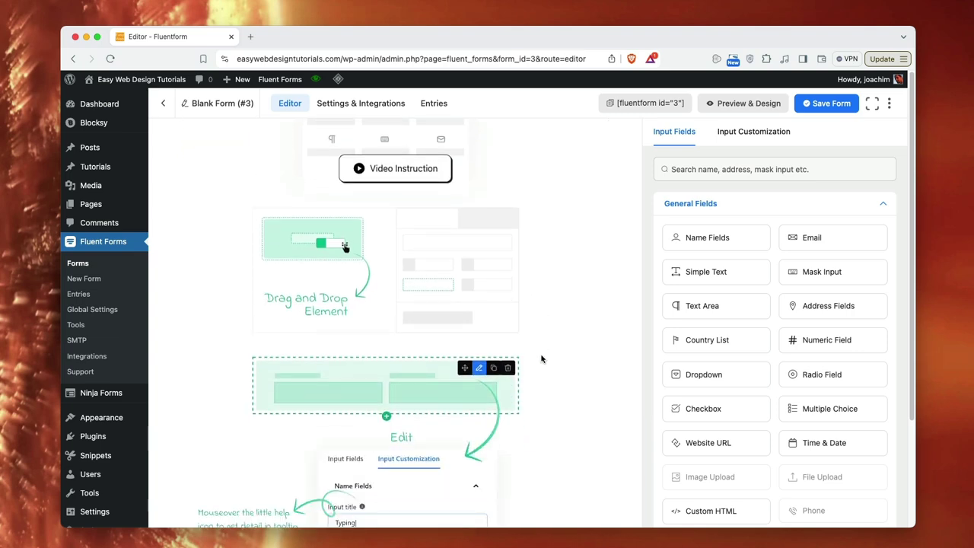
scroll(541, 358, down, 3)
scroll(541, 357, up, 6)
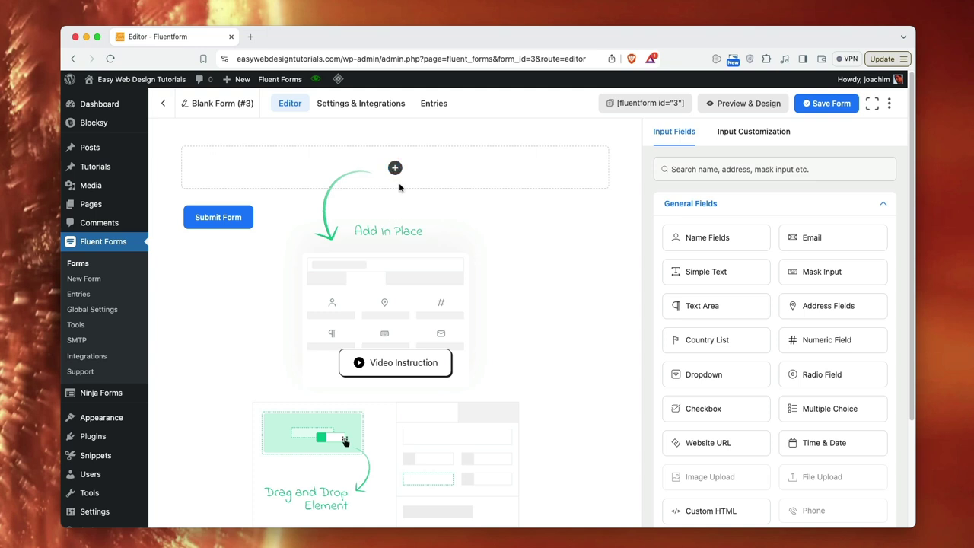
- Browse the Recent, Advanced and Container field lists, then insert a Two Column Container
click(395, 169)
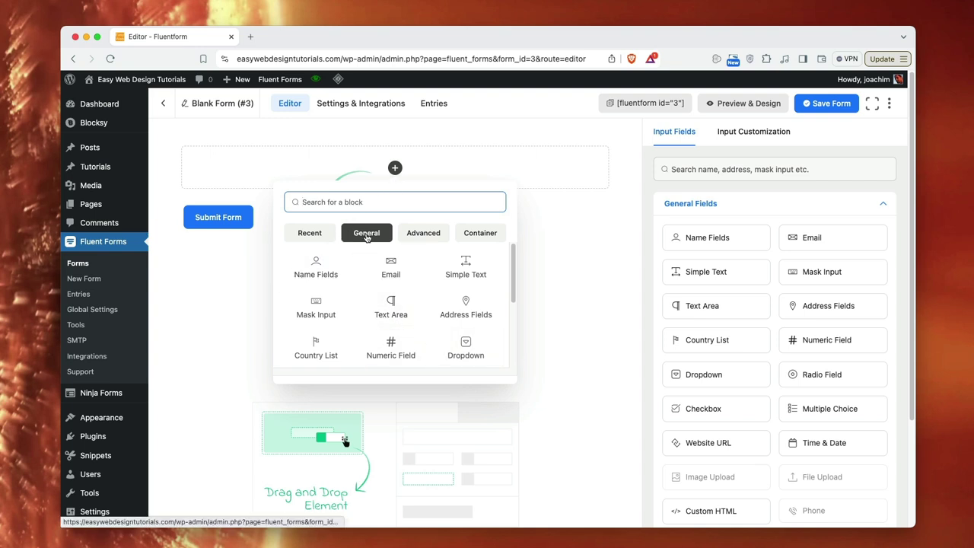
click(311, 234)
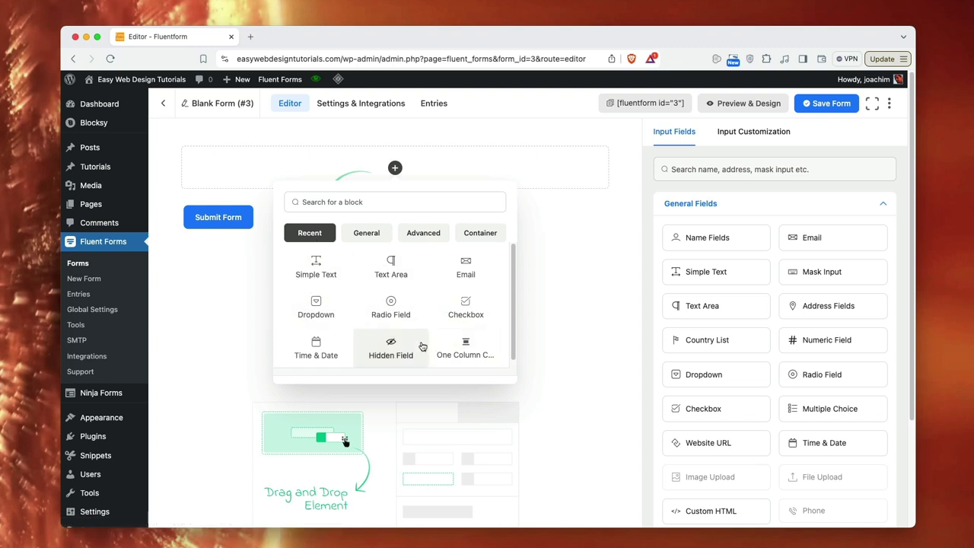
click(430, 238)
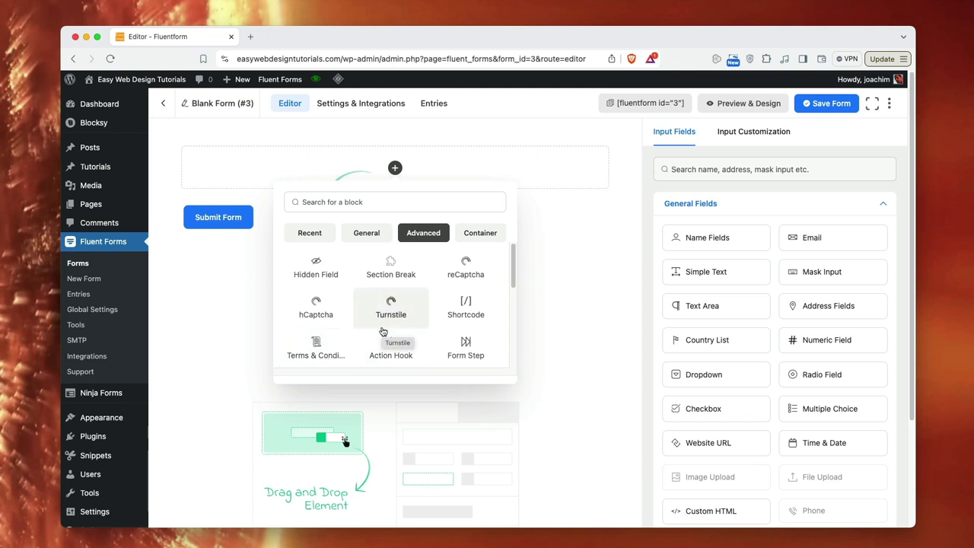
scroll(376, 342, down, 1)
scroll(456, 344, down, 4)
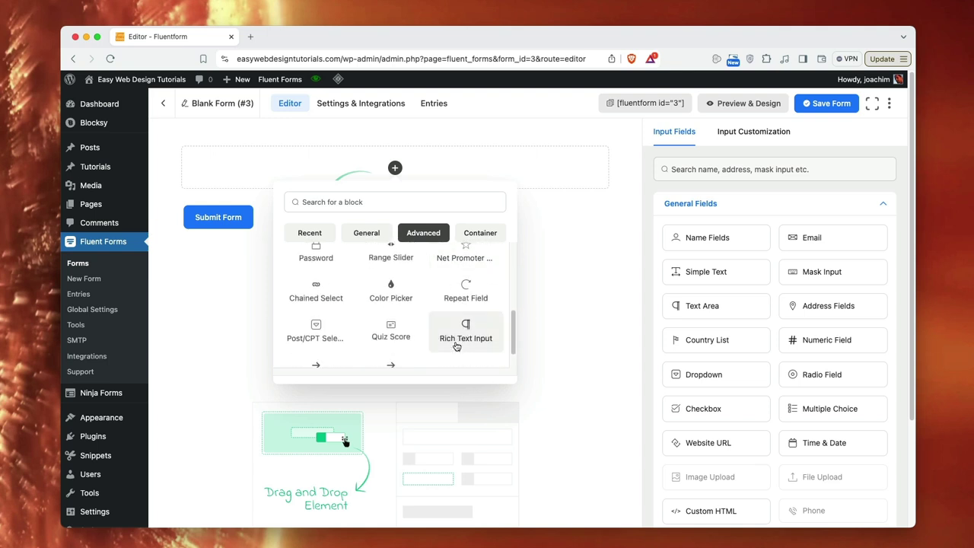
scroll(438, 340, down, 2)
scroll(438, 340, up, 6)
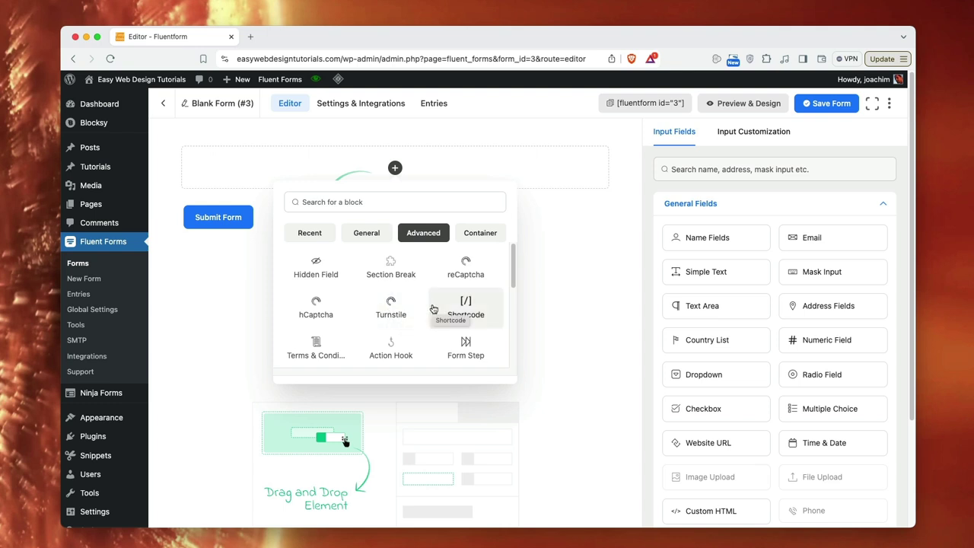
click(489, 237)
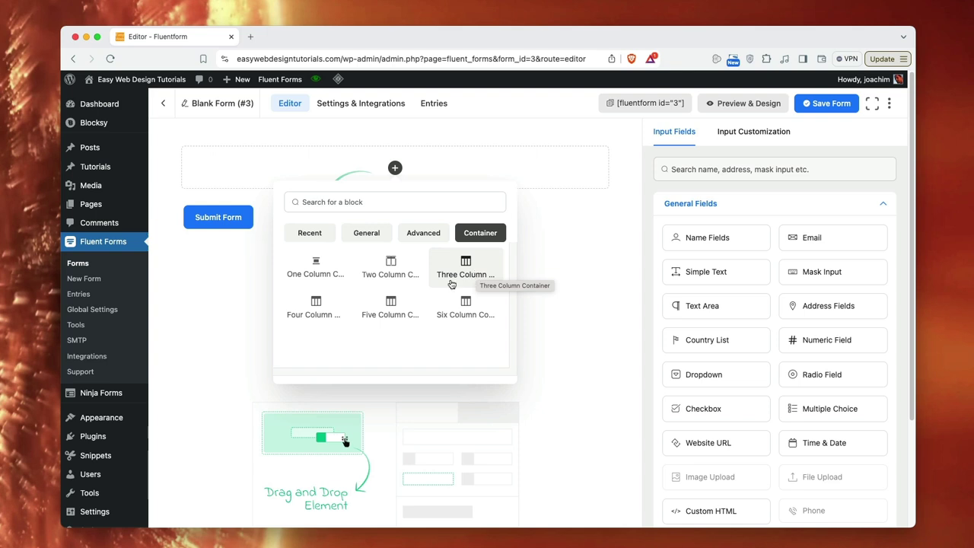
click(393, 267)
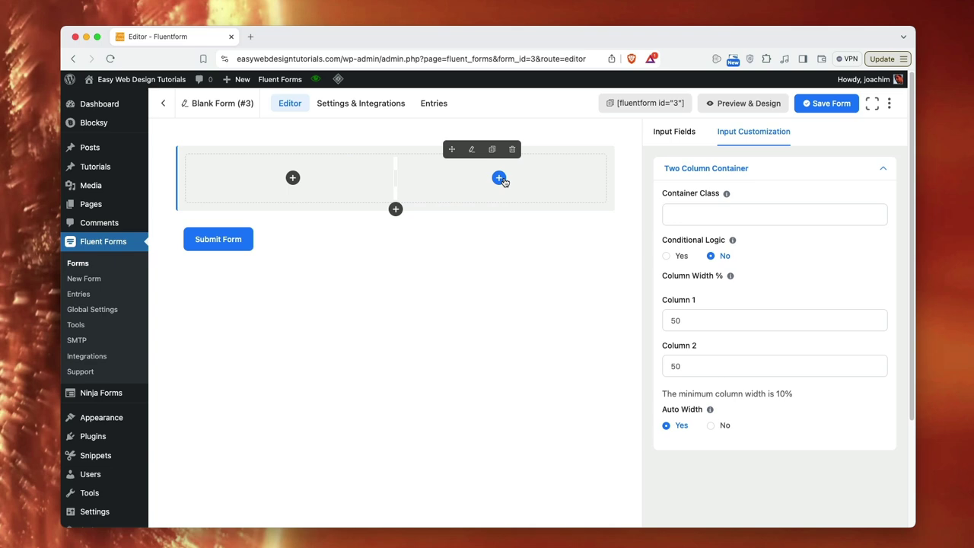
- Delete the Two Column Container, then add a Name Fields row and delete it too
click(512, 151)
click(515, 261)
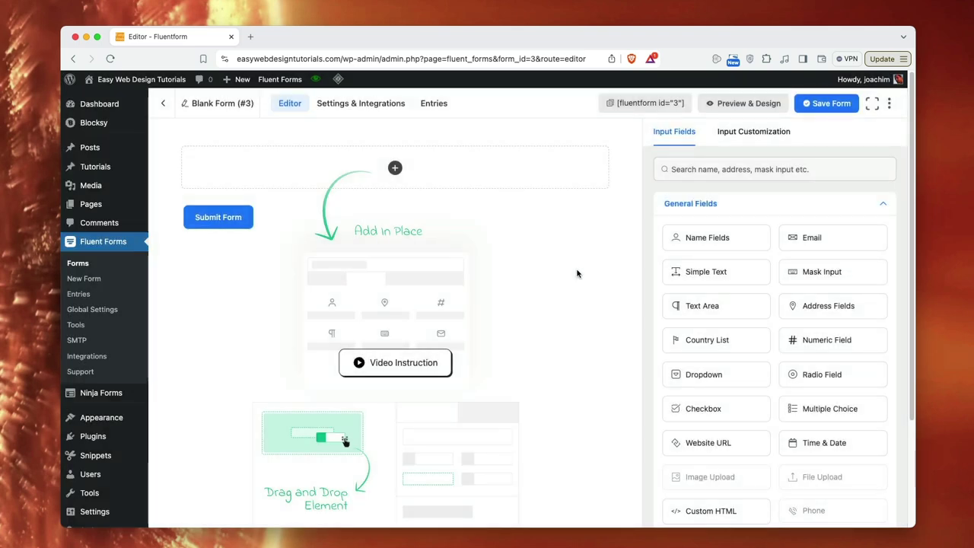
click(395, 168)
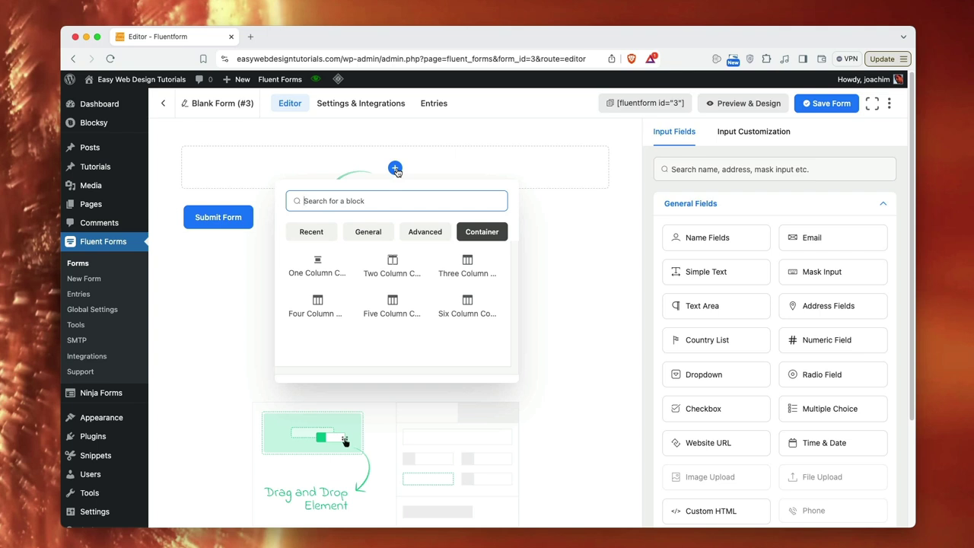
click(370, 231)
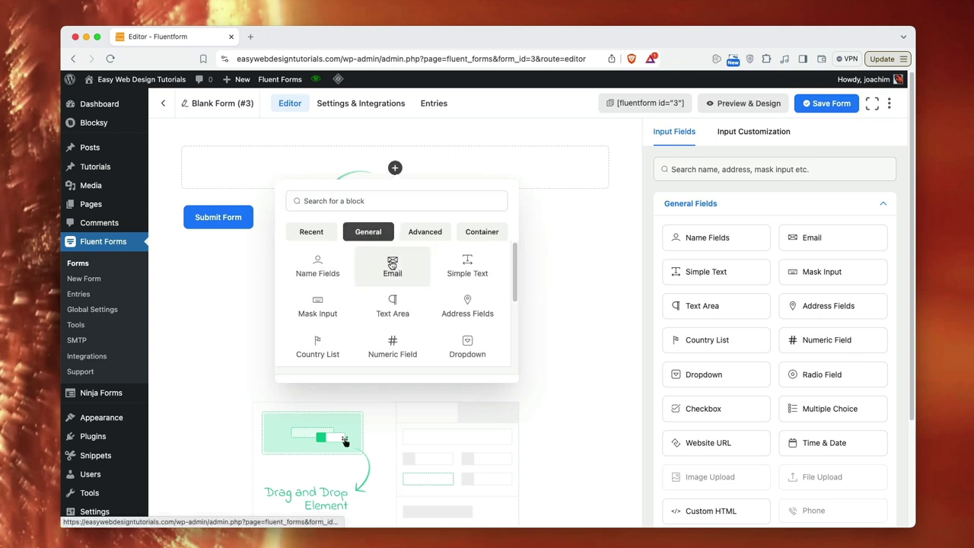
click(324, 267)
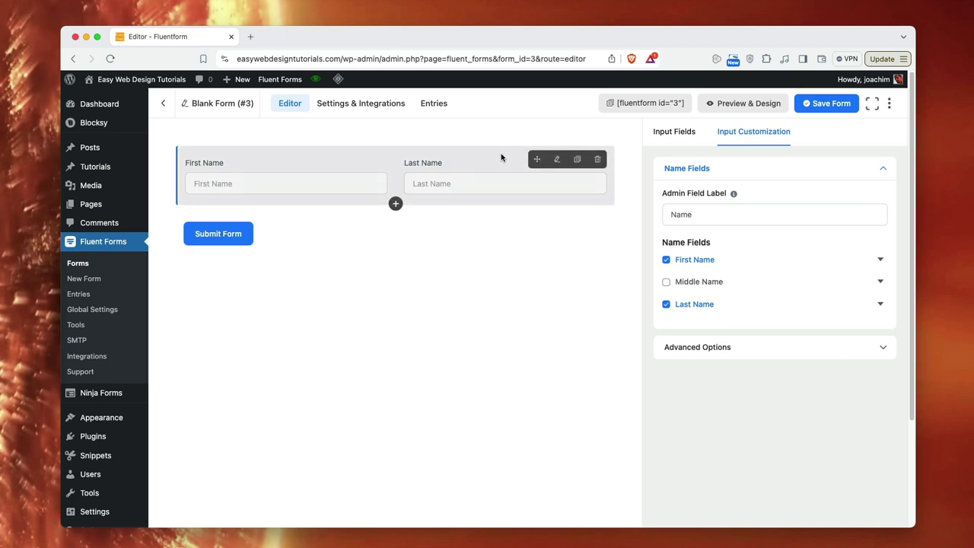
click(597, 159)
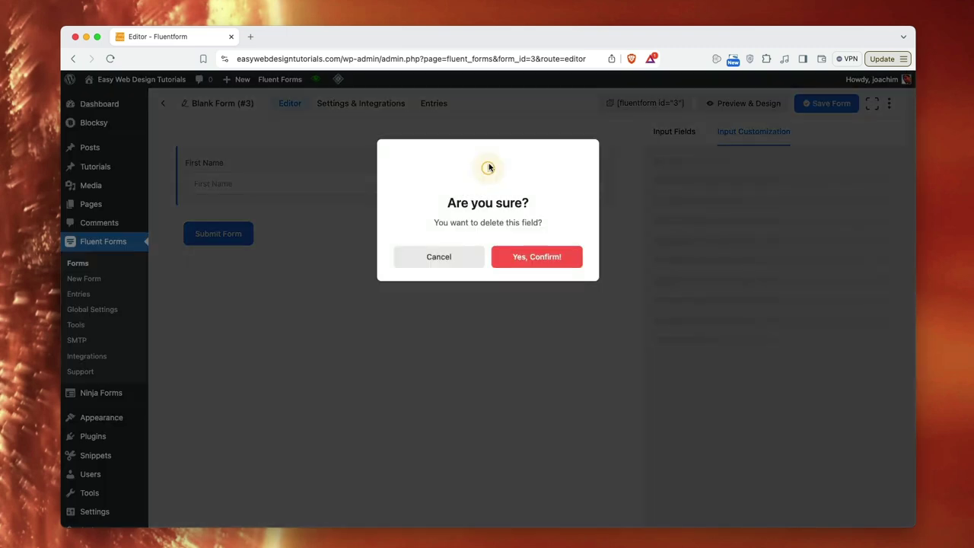
click(554, 262)
click(394, 167)
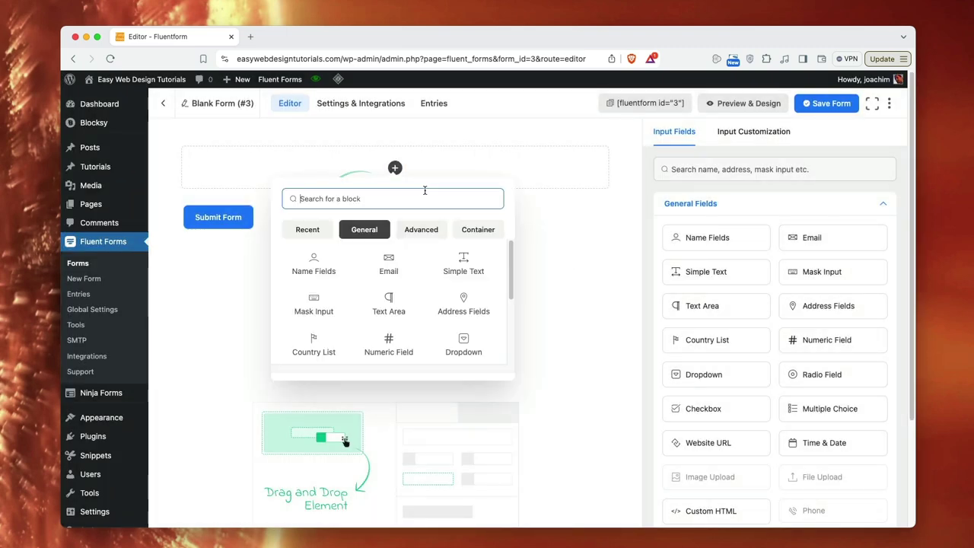
- Add a Simple Text field, relabel it from 'Text Input' to 'Name', and make it required
click(457, 266)
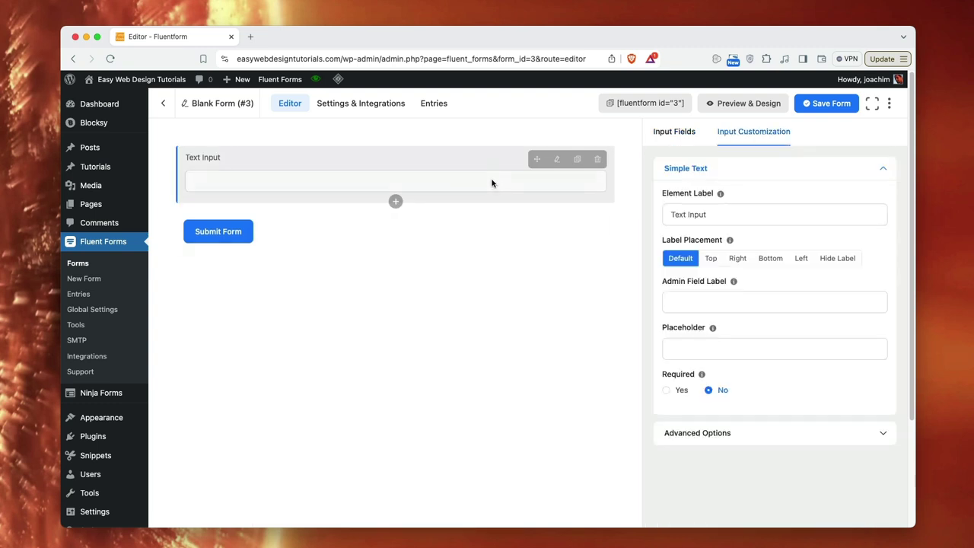
click(483, 159)
click(481, 155)
click(723, 214)
drag(723, 214, 664, 214)
text(Name)
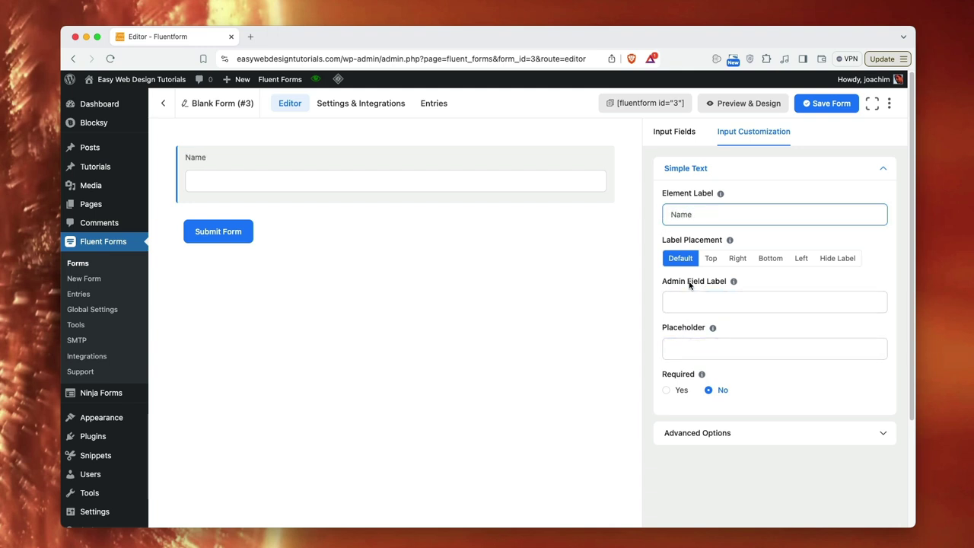
mouse_move(733, 281)
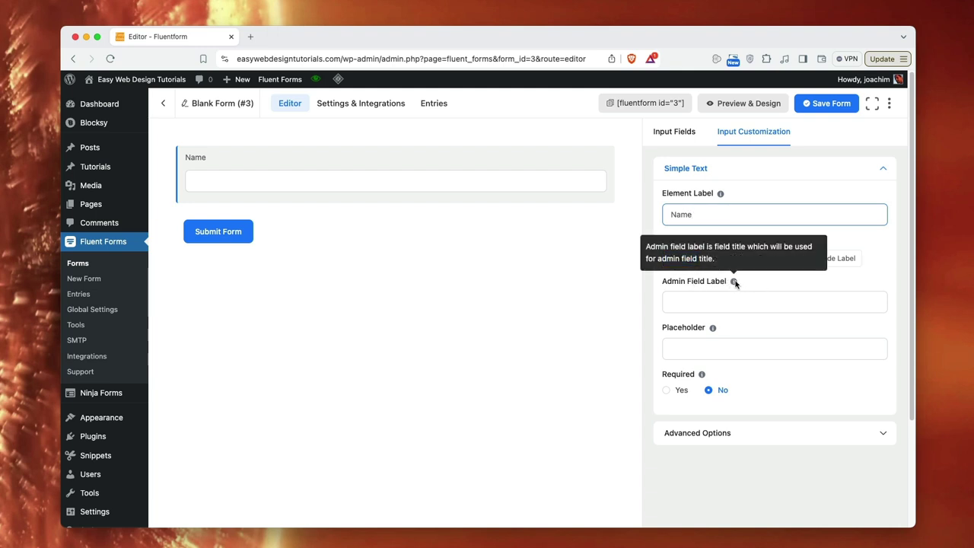
mouse_move(713, 328)
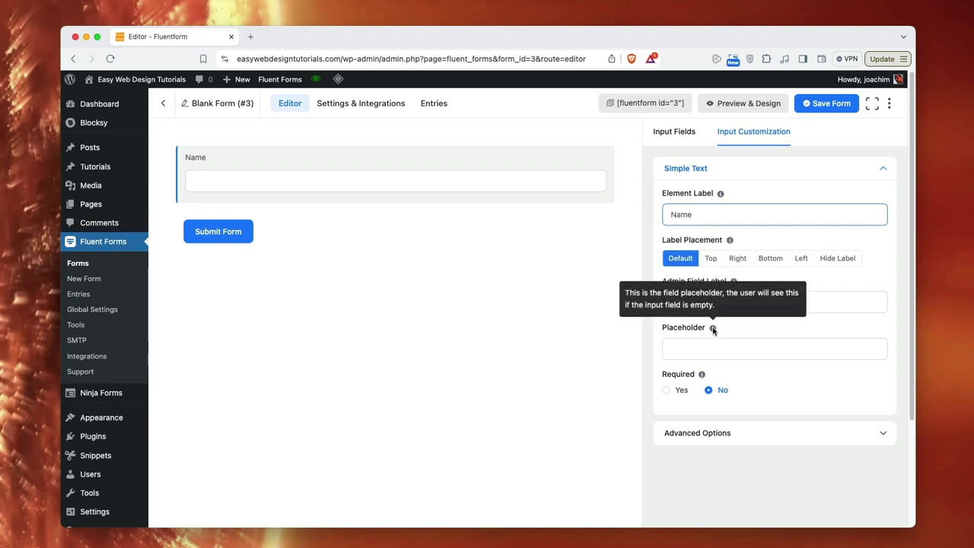
click(666, 391)
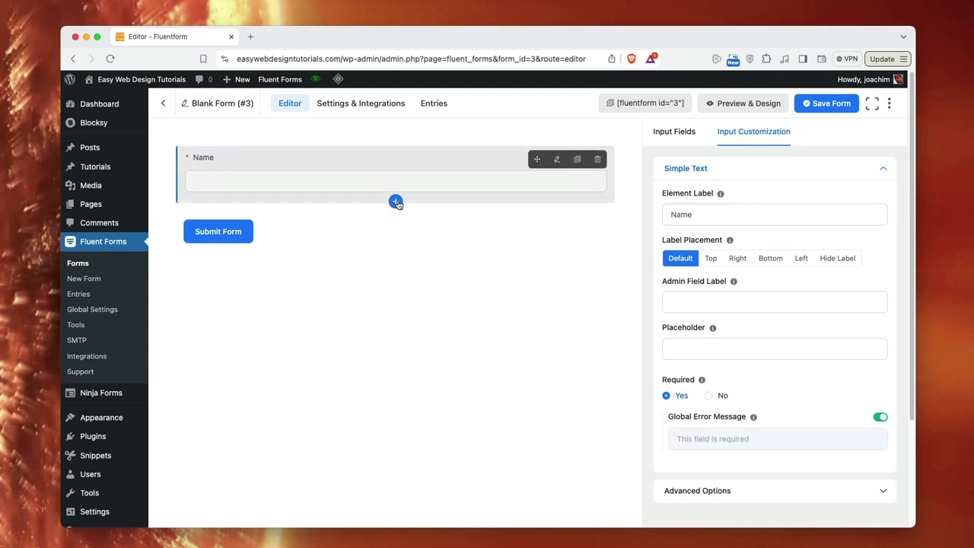
click(395, 202)
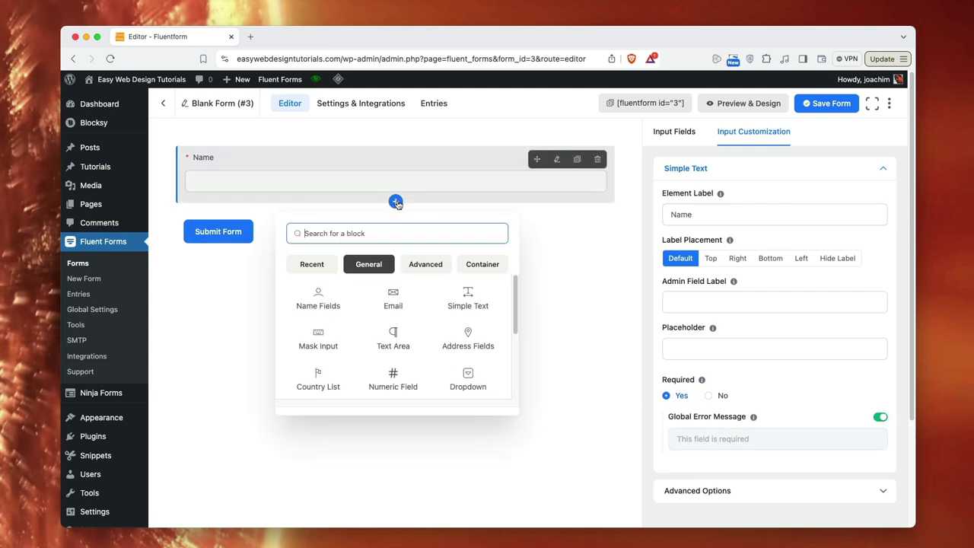
- Add a required Email field with its 'Email Address' placeholder removed, keeping the global error message
click(393, 298)
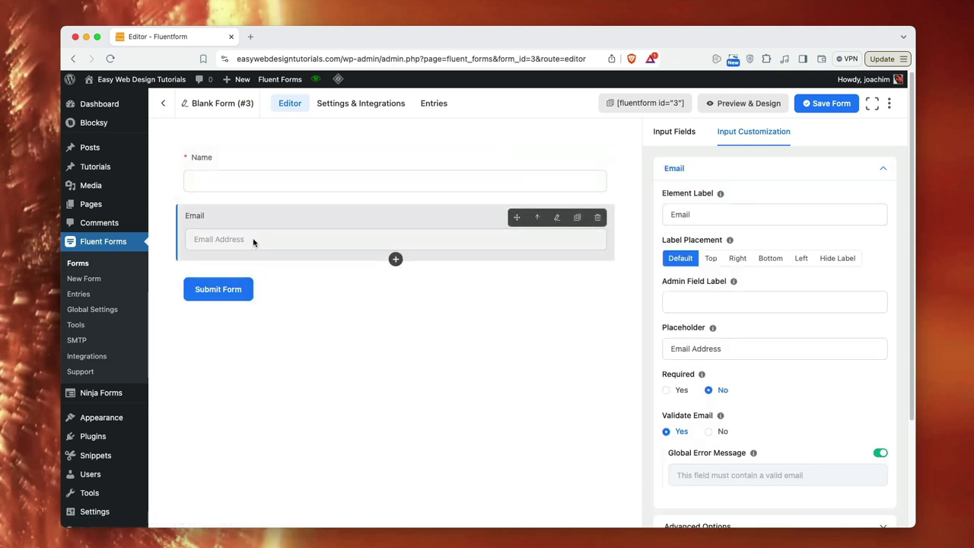
click(721, 349)
drag(725, 349, 667, 347)
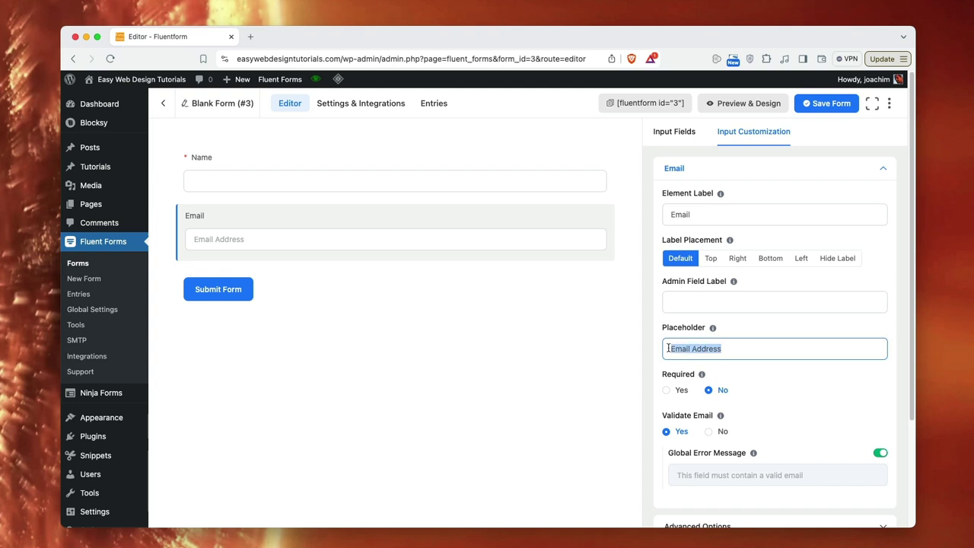
key(BackSpace)
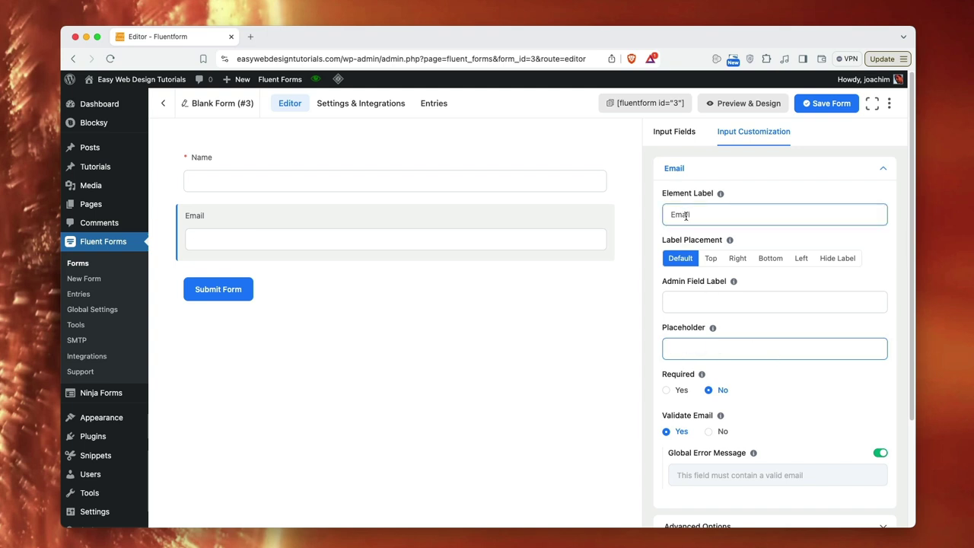
click(677, 390)
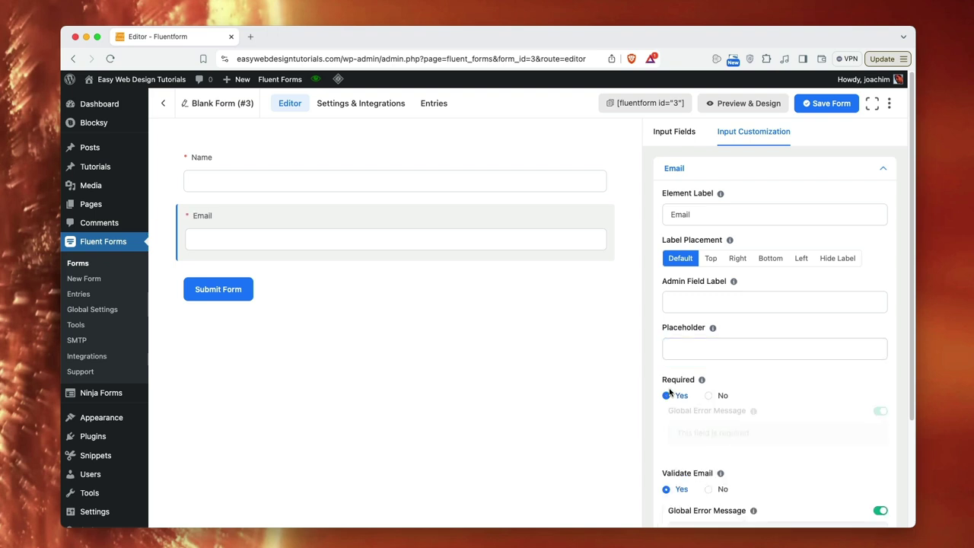
scroll(756, 403, down, 1)
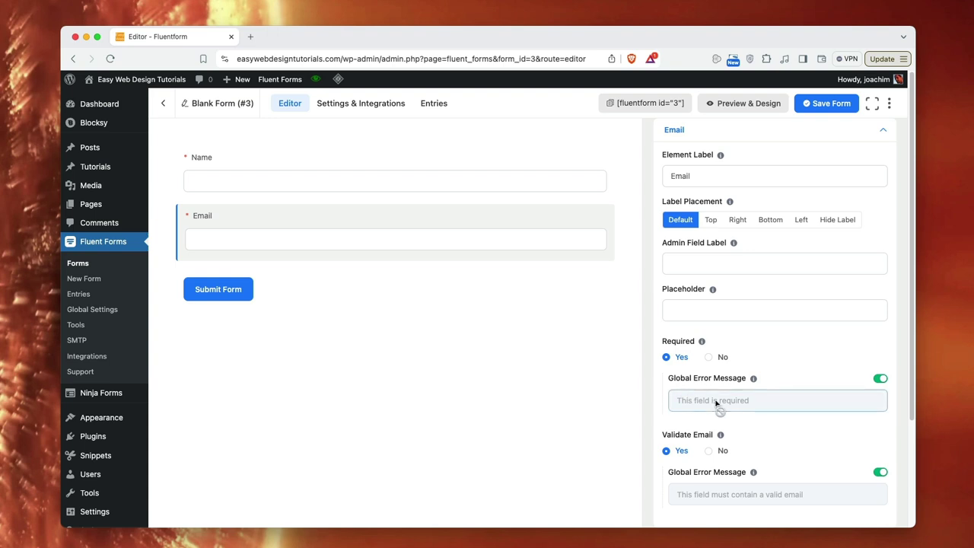
click(880, 378)
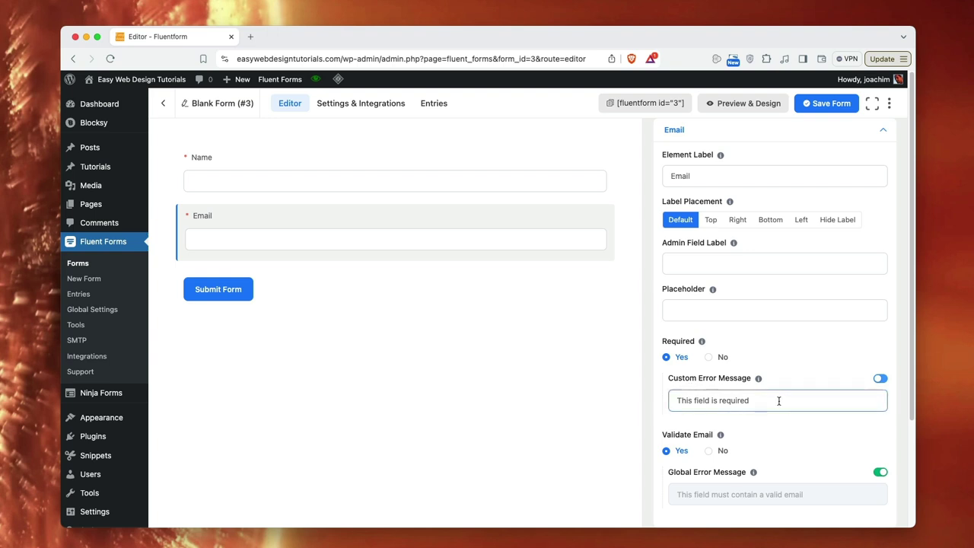
click(880, 378)
mouse_move(282, 252)
click(395, 260)
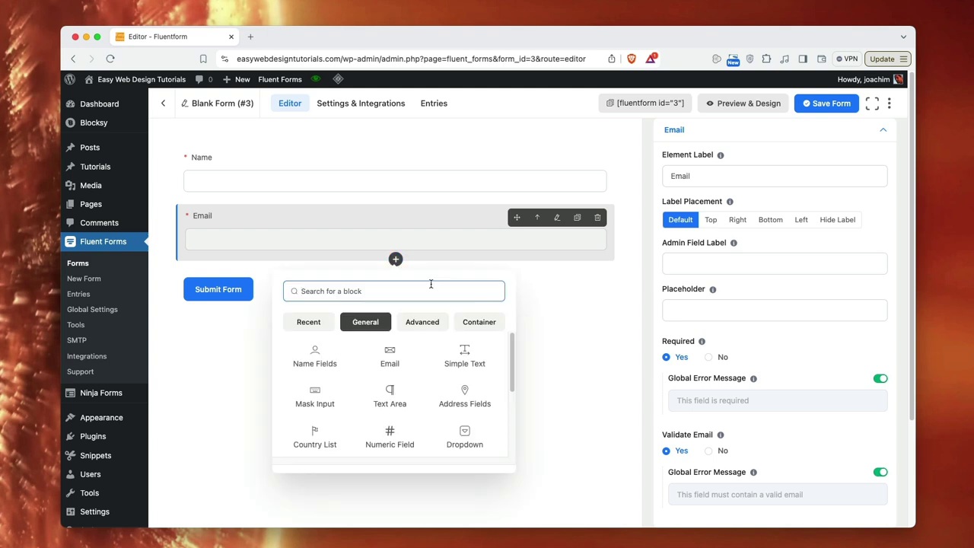
- Add a required Simple Text field labelled 'Subject' below Email
click(467, 358)
click(711, 218)
drag(710, 218, 665, 216)
text(Subject)
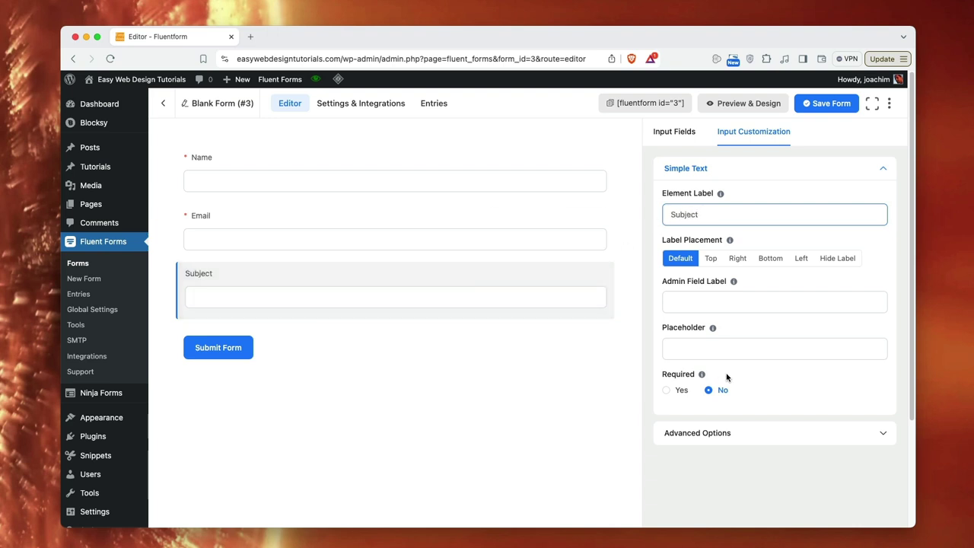
click(666, 389)
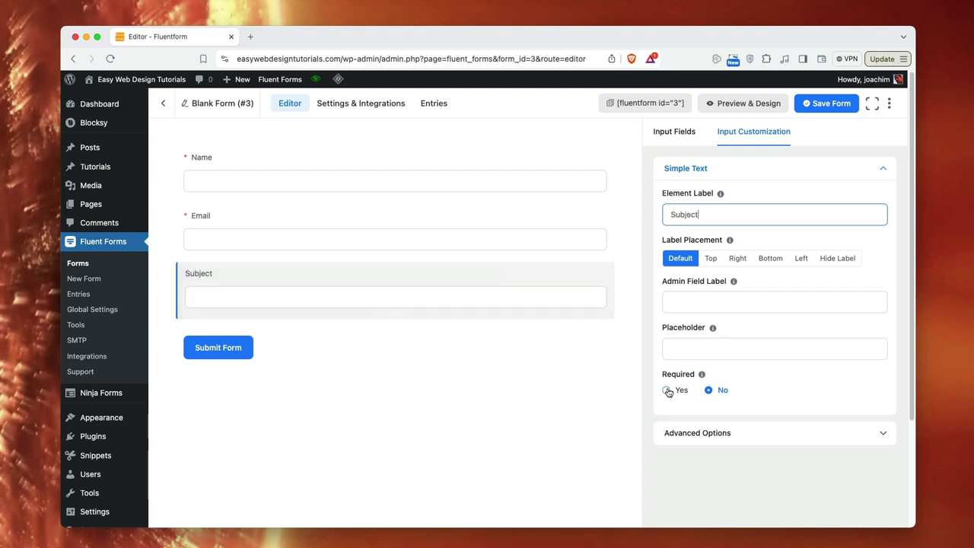
- Add a required text area labelled 'Message' with 5 rows and 2 columns below Subject
click(395, 317)
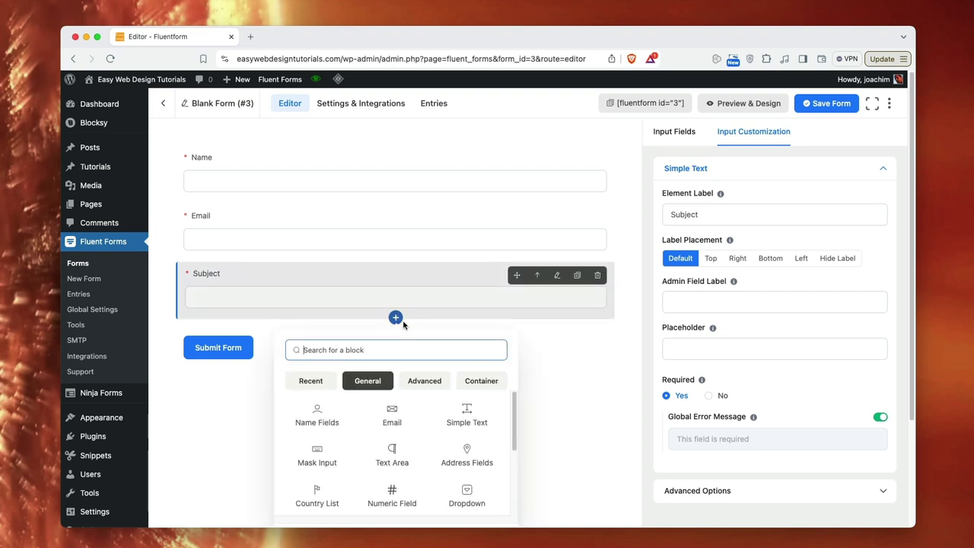
click(393, 455)
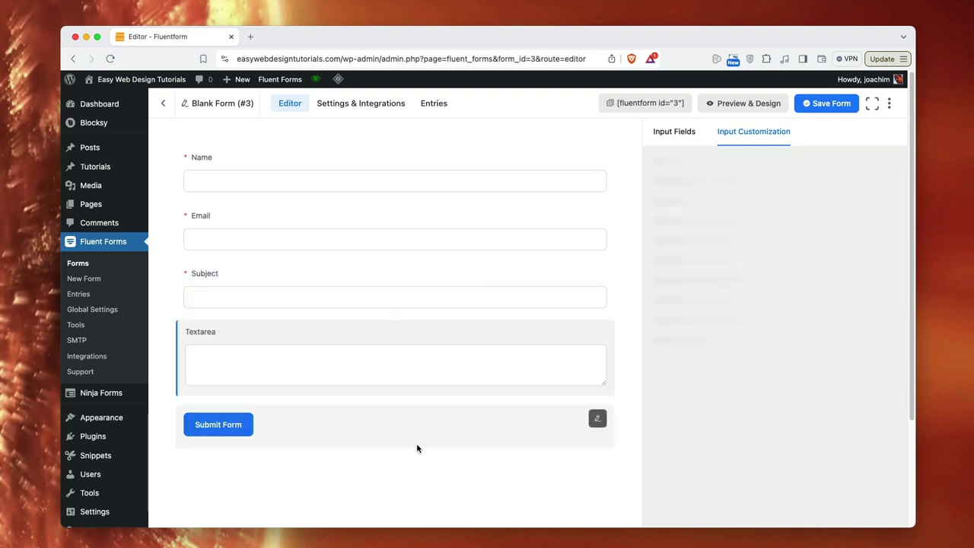
click(695, 214)
drag(728, 213, 655, 213)
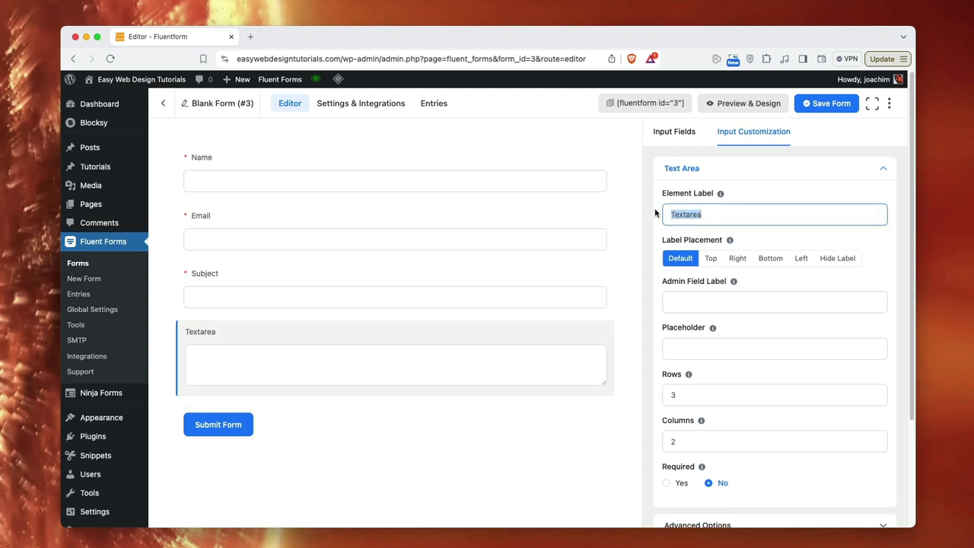
text(Message)
click(726, 340)
scroll(724, 341, down, 1)
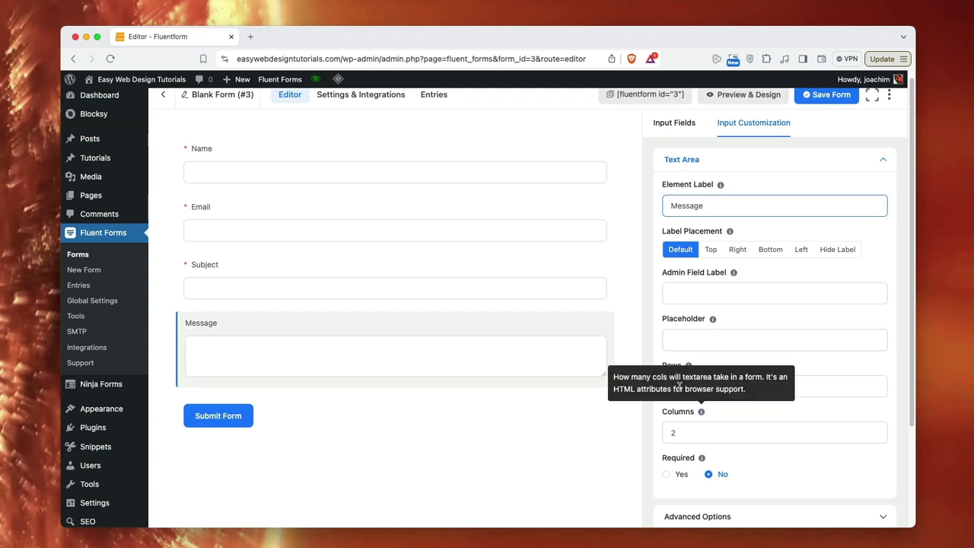
click(749, 386)
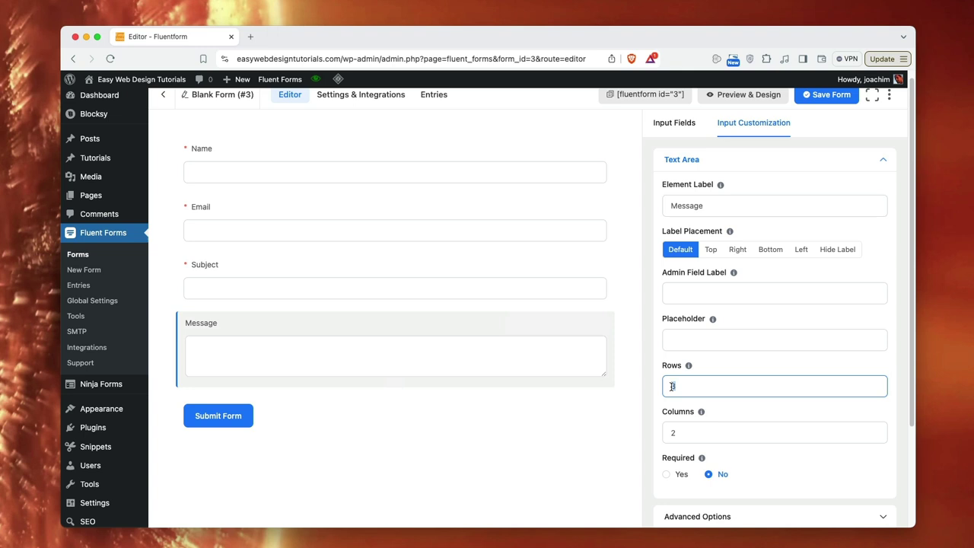
key(BackSpace)
text(5)
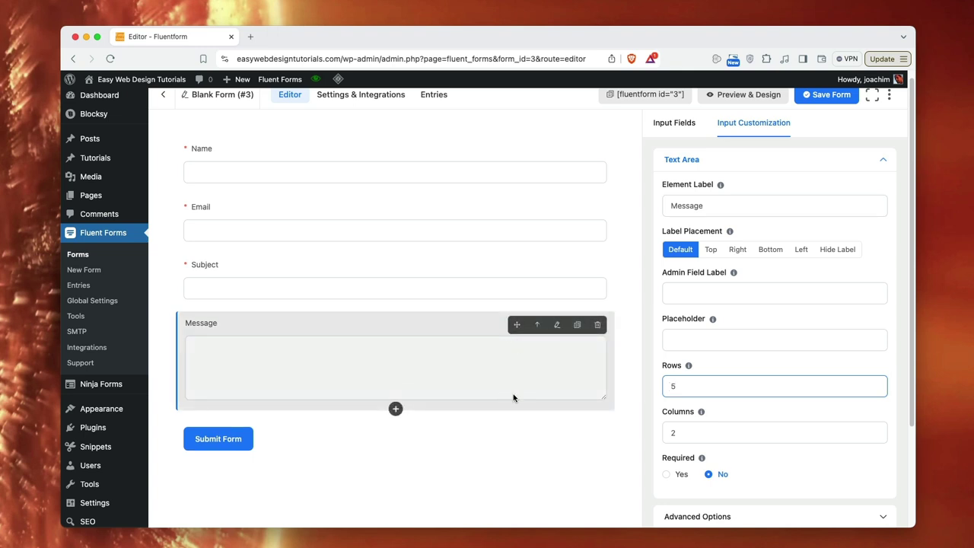
click(673, 432)
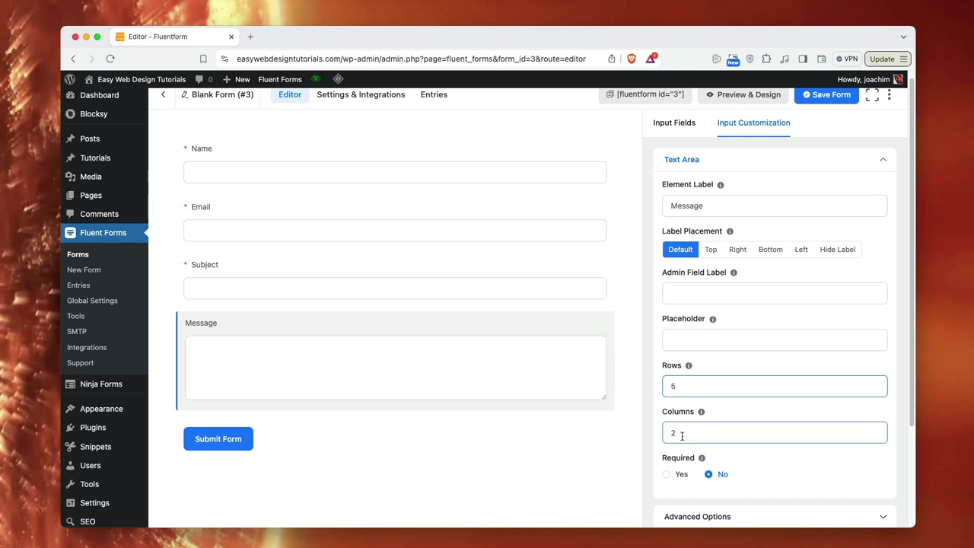
click(354, 362)
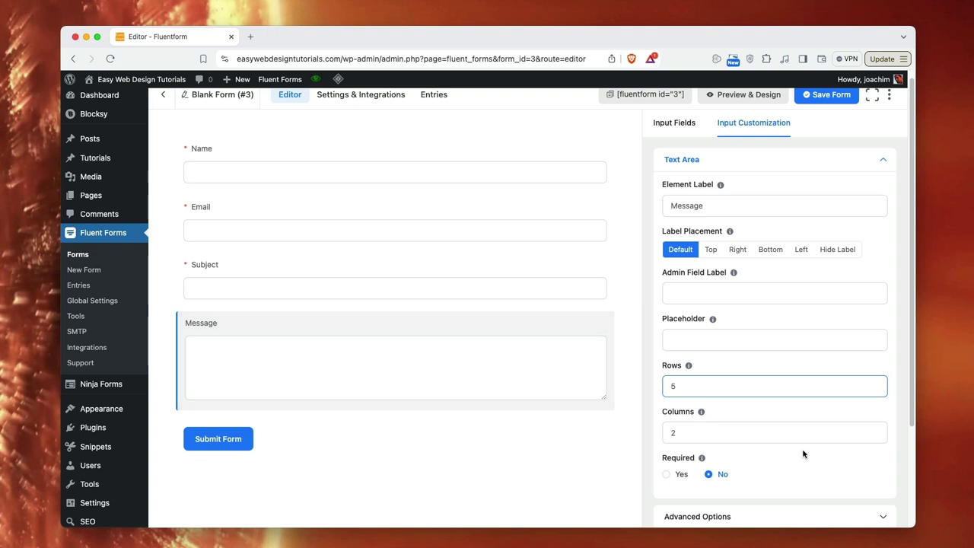
scroll(776, 462, down, 1)
click(665, 471)
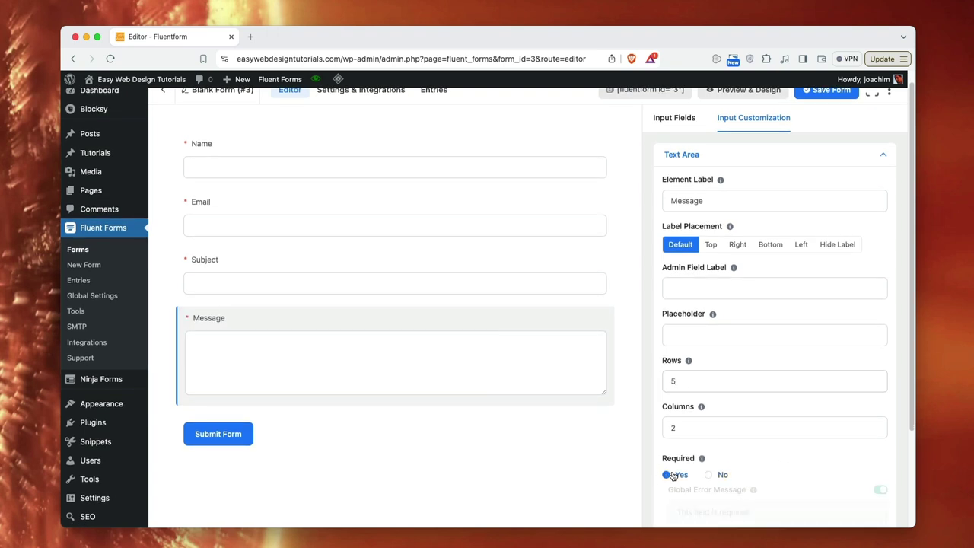
- Change the submit button text to 'Send' and keep the Default style after trying green and gray
click(272, 437)
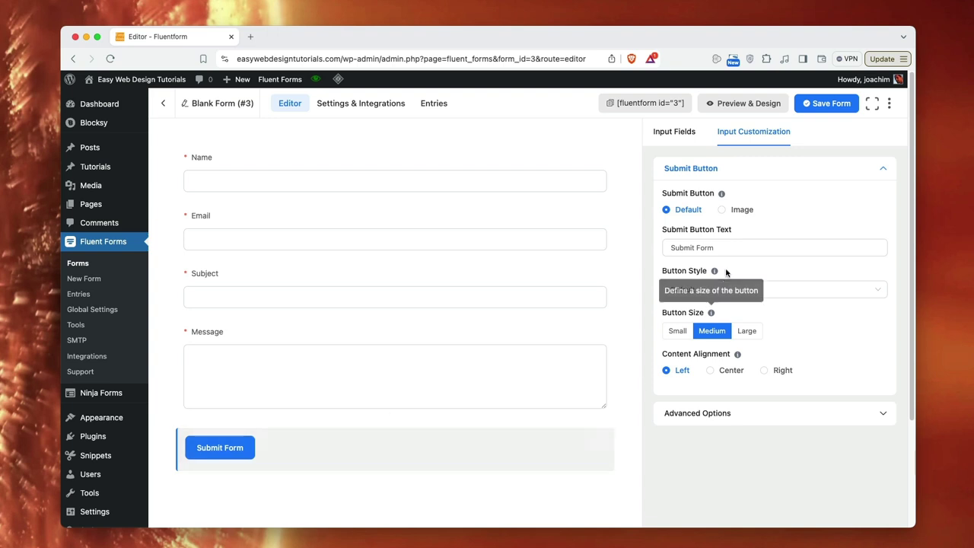
drag(735, 248, 668, 247)
text(Send)
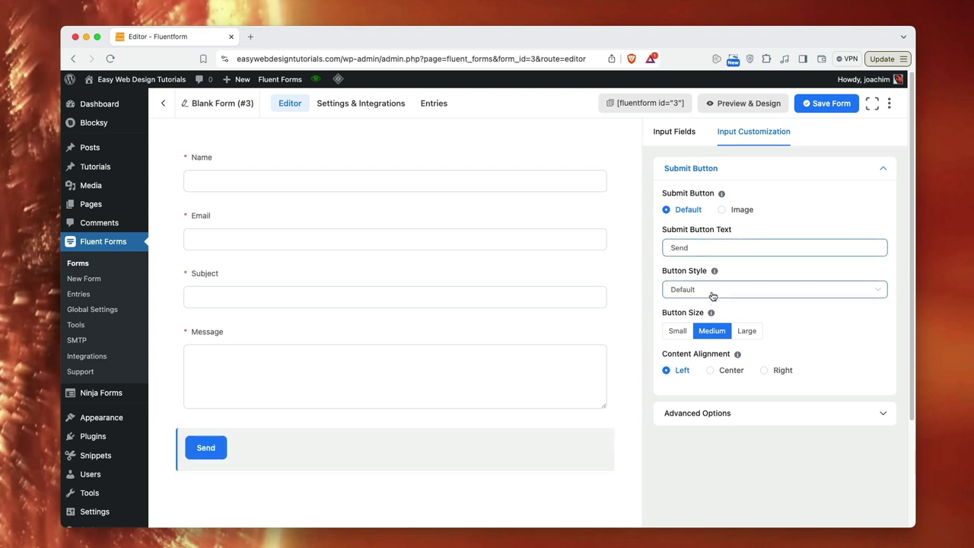
click(709, 294)
click(696, 371)
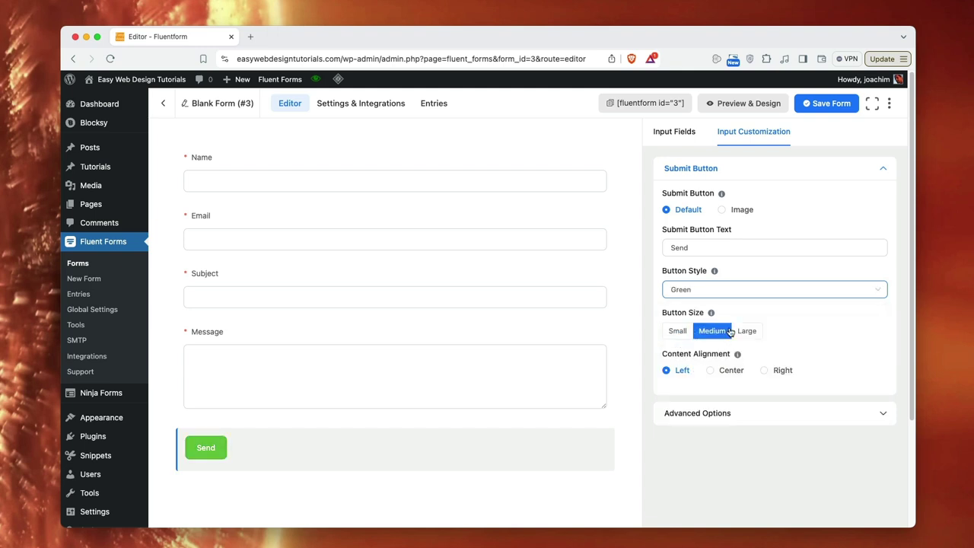
click(730, 294)
click(704, 412)
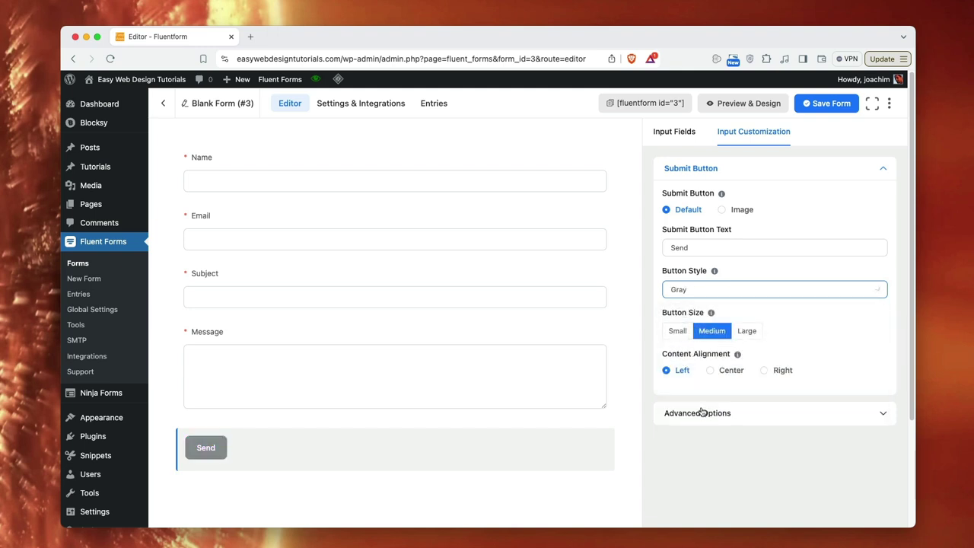
click(726, 295)
click(711, 315)
- Try other sizes and alignments, leaving the Send button Medium and left-aligned, then glance at advanced options
click(676, 331)
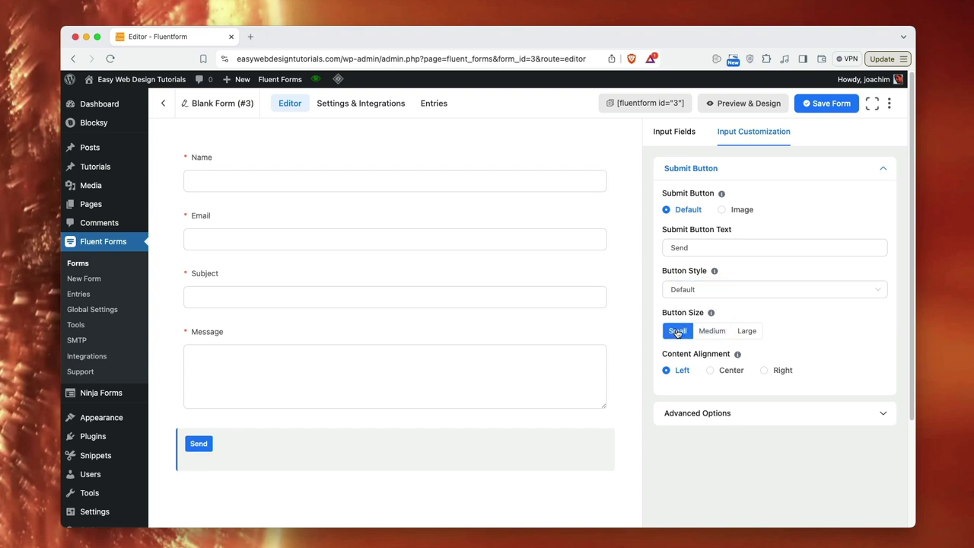
click(712, 331)
click(741, 331)
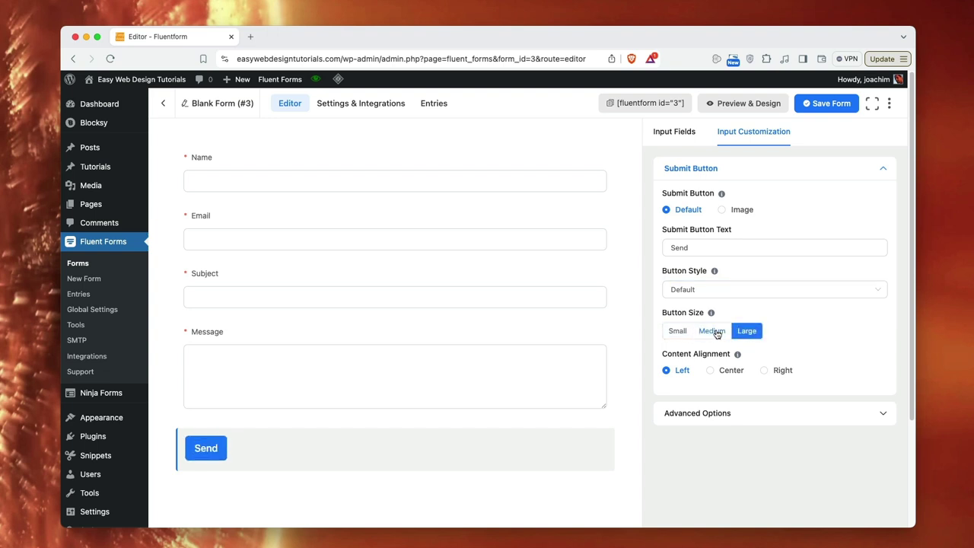
click(716, 331)
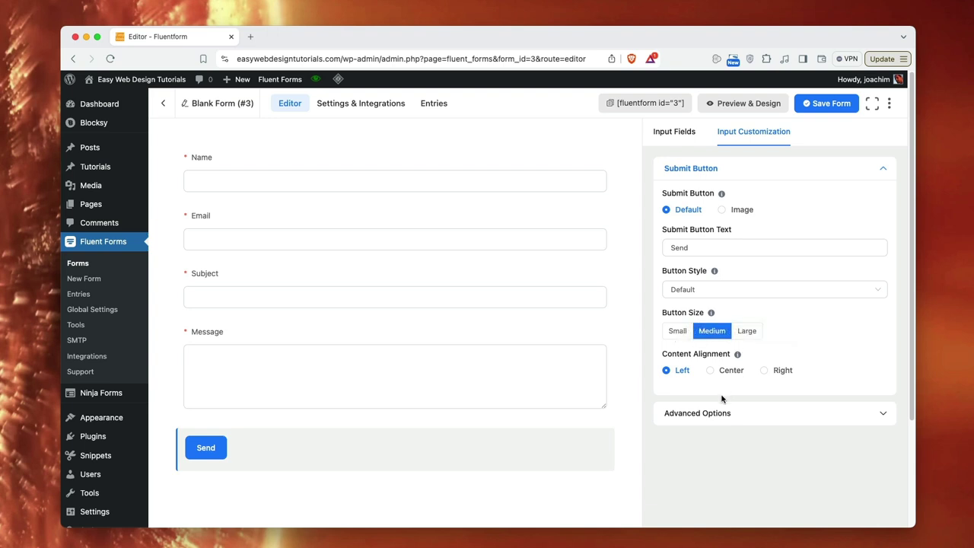
click(709, 370)
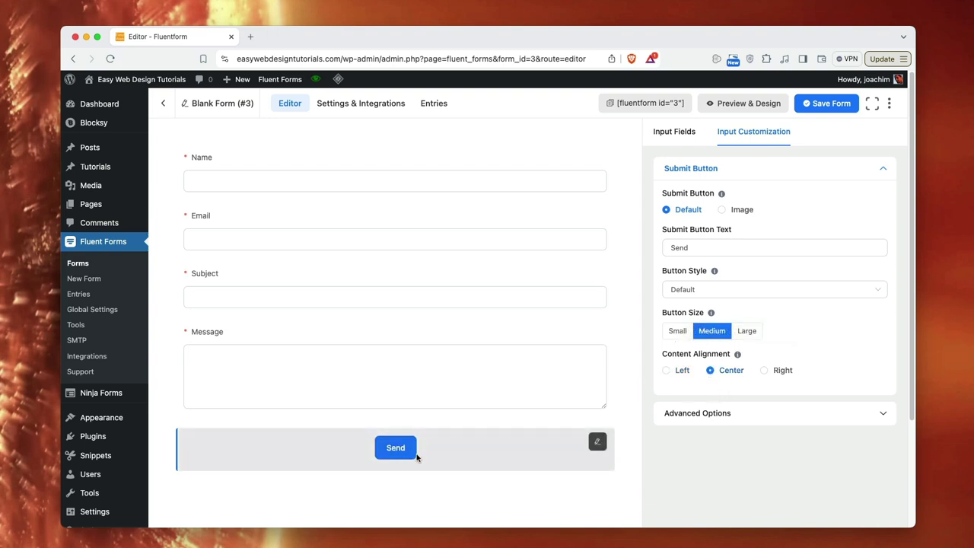
click(764, 371)
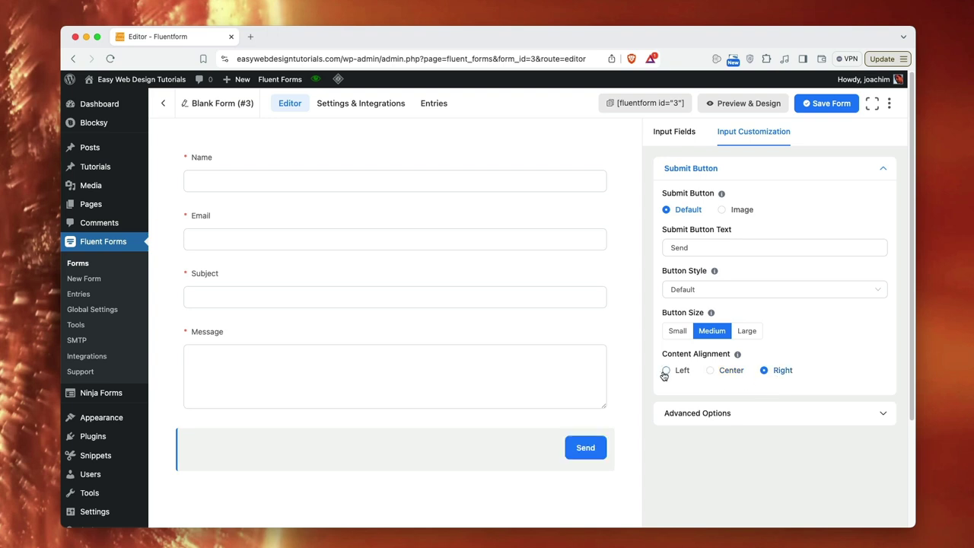
click(667, 371)
click(768, 415)
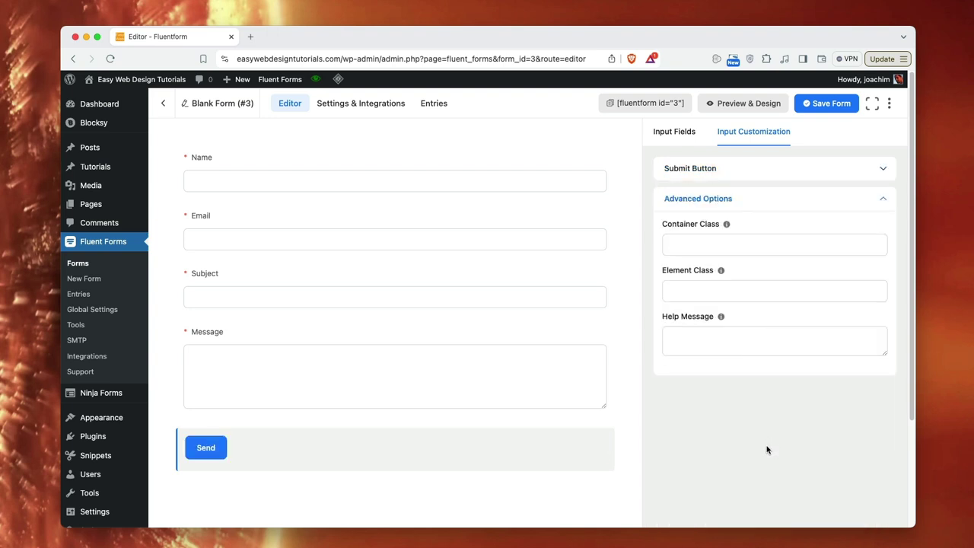
click(725, 251)
click(881, 199)
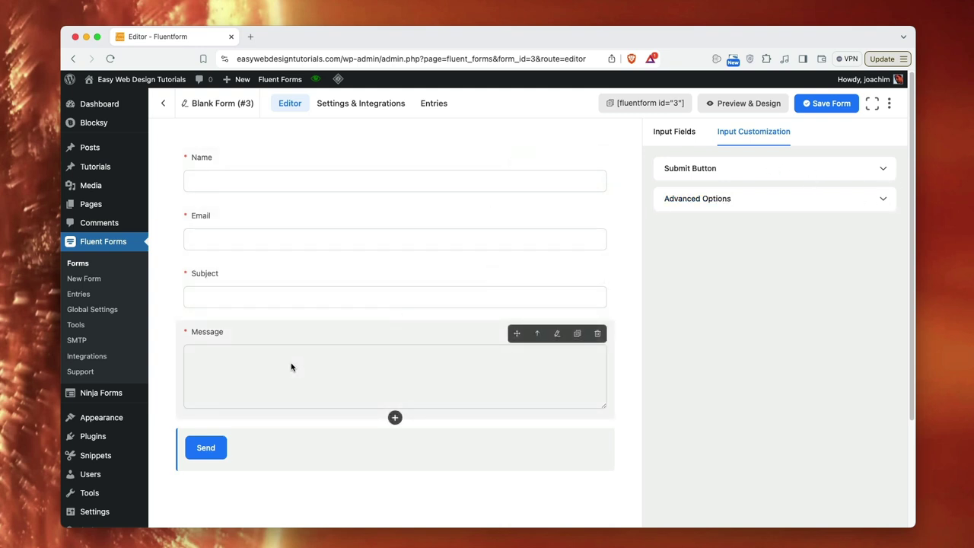
- Save Blank Form #3 and preview it at tablet, mobile, then desktop widths
click(259, 451)
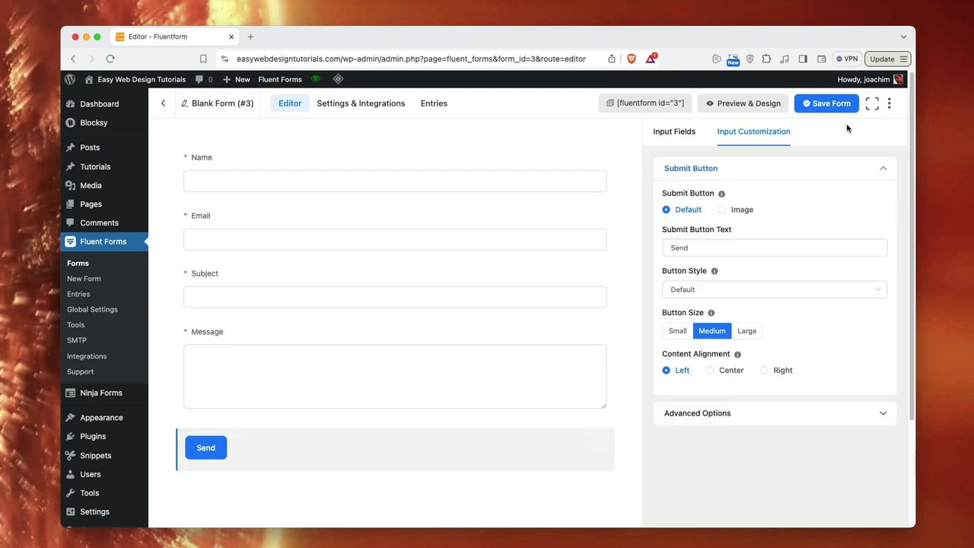
click(833, 103)
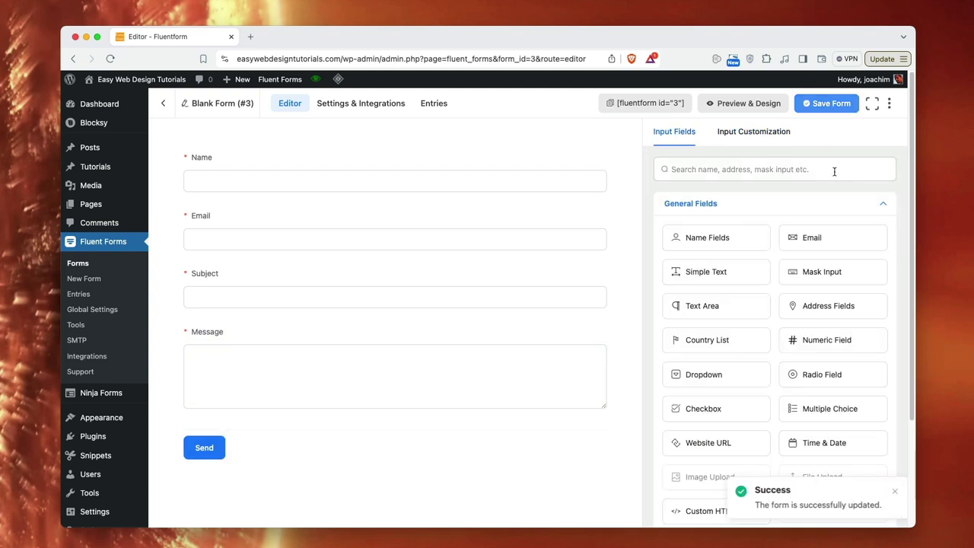
click(745, 103)
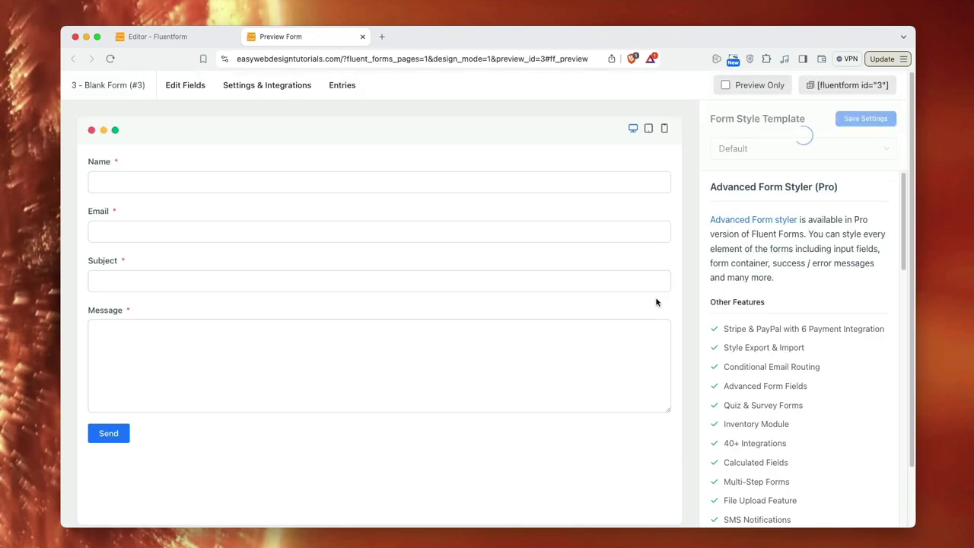
click(648, 129)
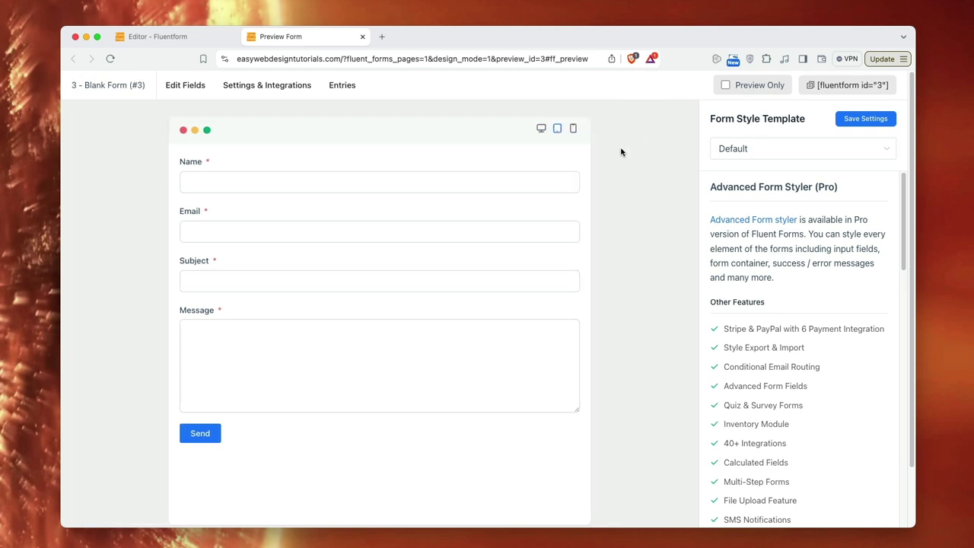
click(573, 129)
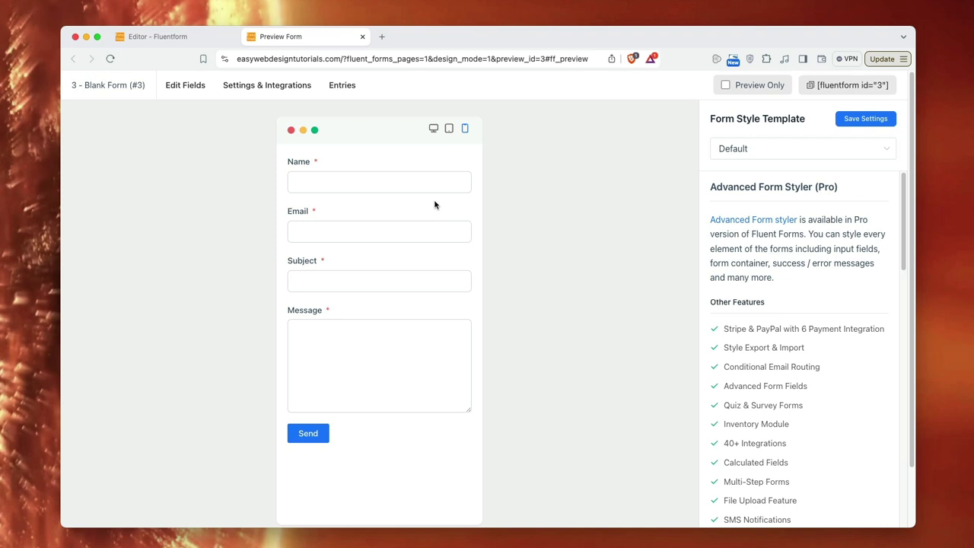
click(433, 129)
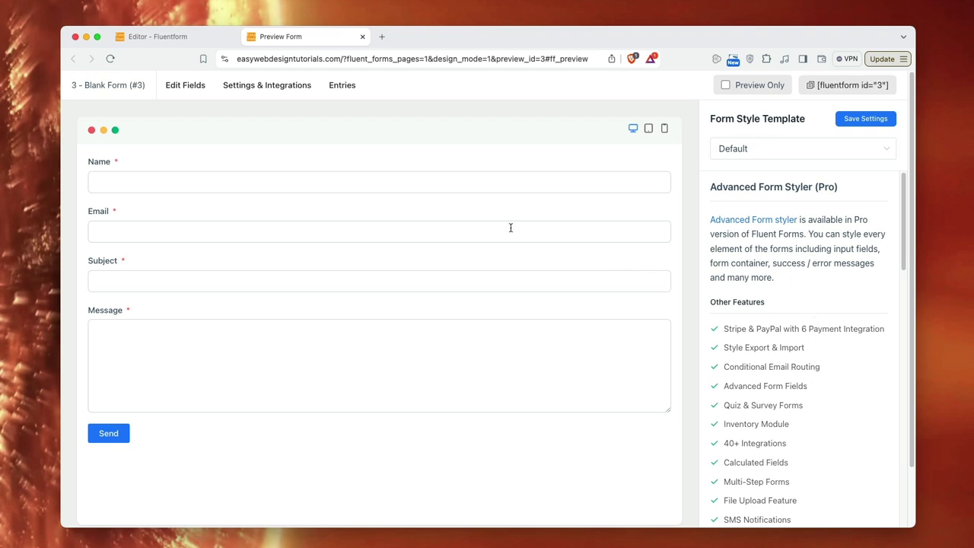
- Return to the form editor and rename 'Blank Form (#3)' to 'Contact form'
click(184, 85)
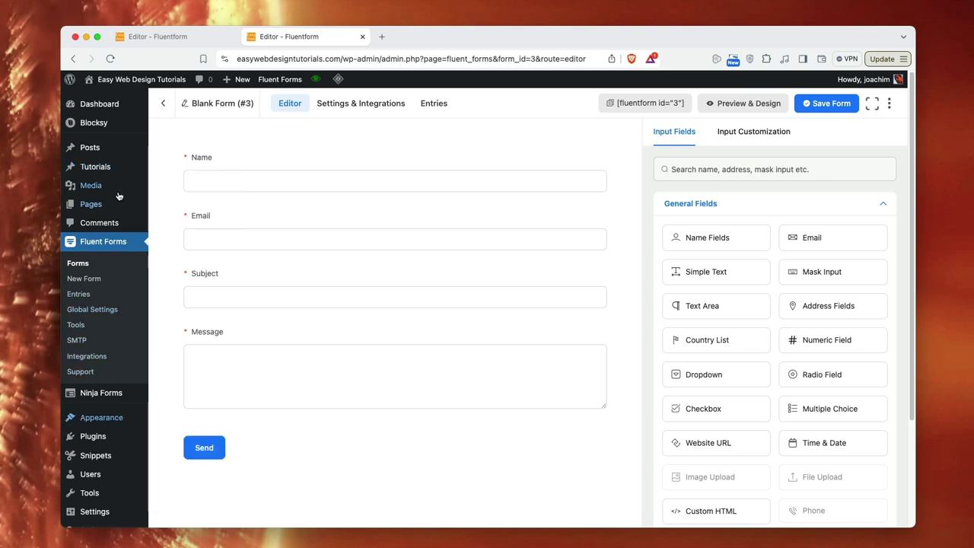
click(218, 105)
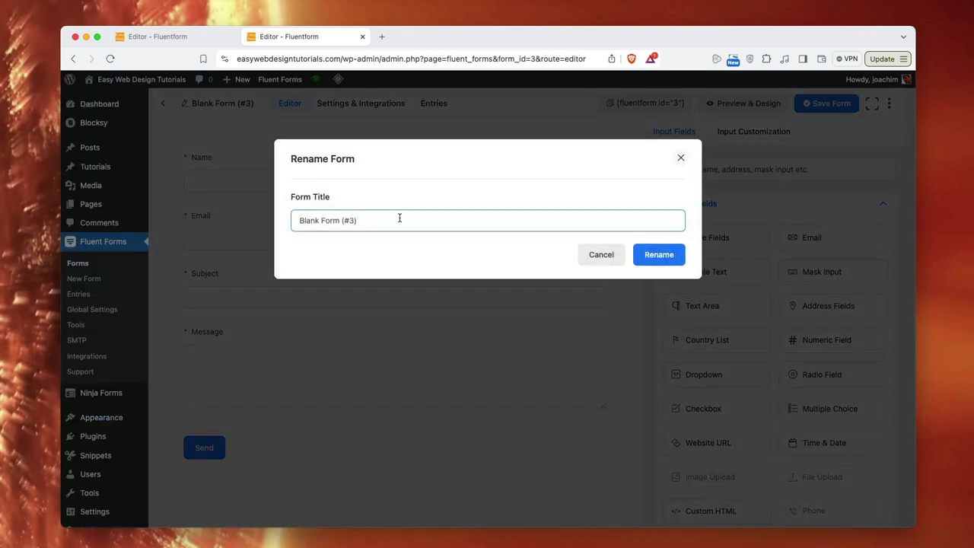
drag(400, 219, 290, 222)
text(Contact form)
click(657, 254)
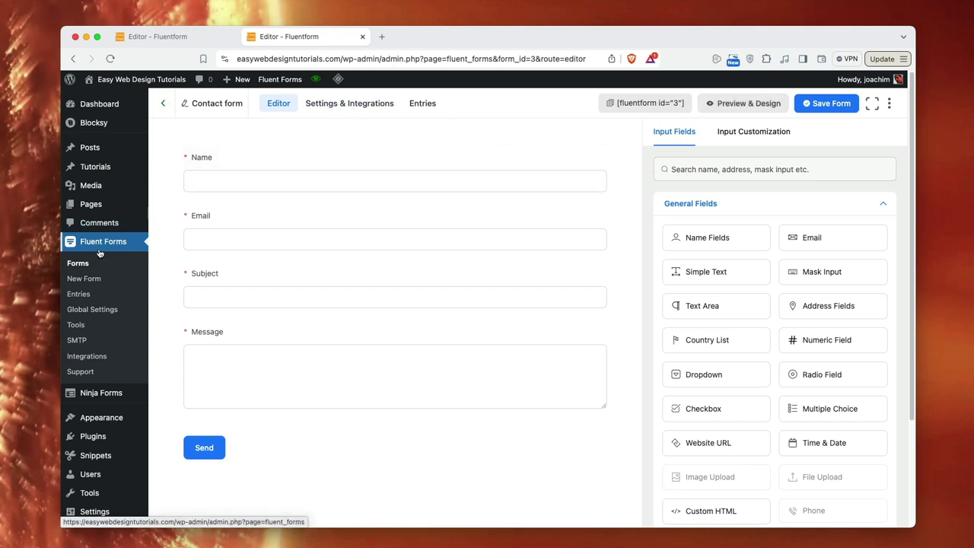
- Open the Contact form's settings and try the redirect-to-page and custom-URL confirmation types
click(79, 264)
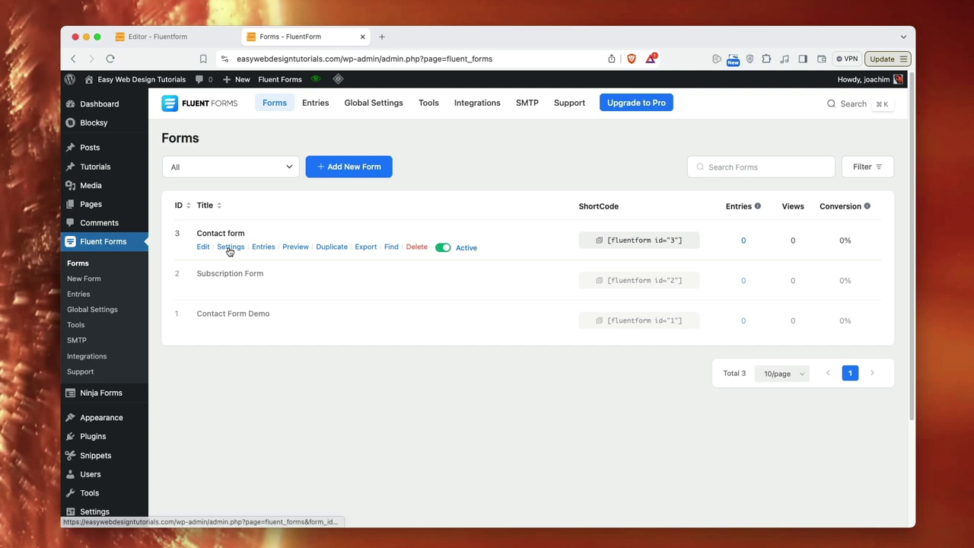
click(230, 249)
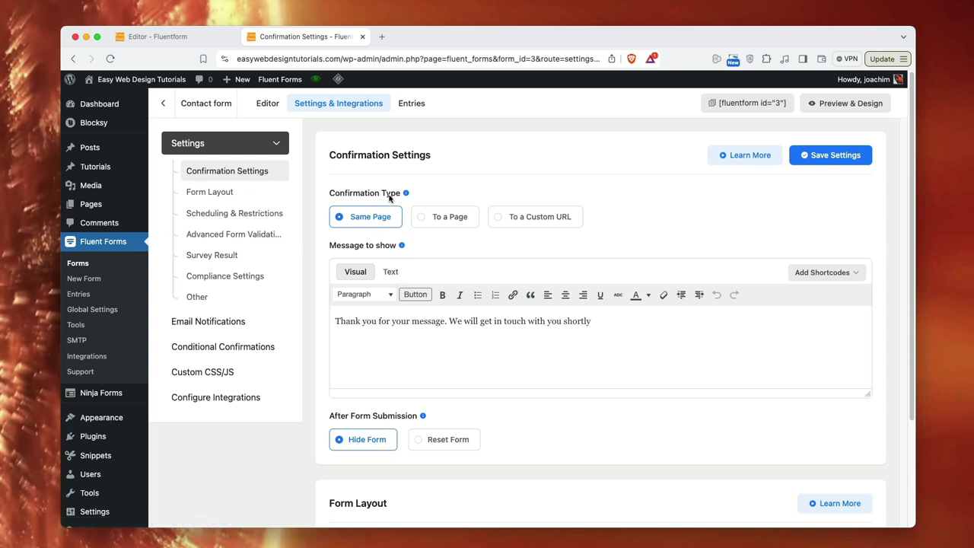
mouse_move(405, 194)
click(442, 219)
click(433, 271)
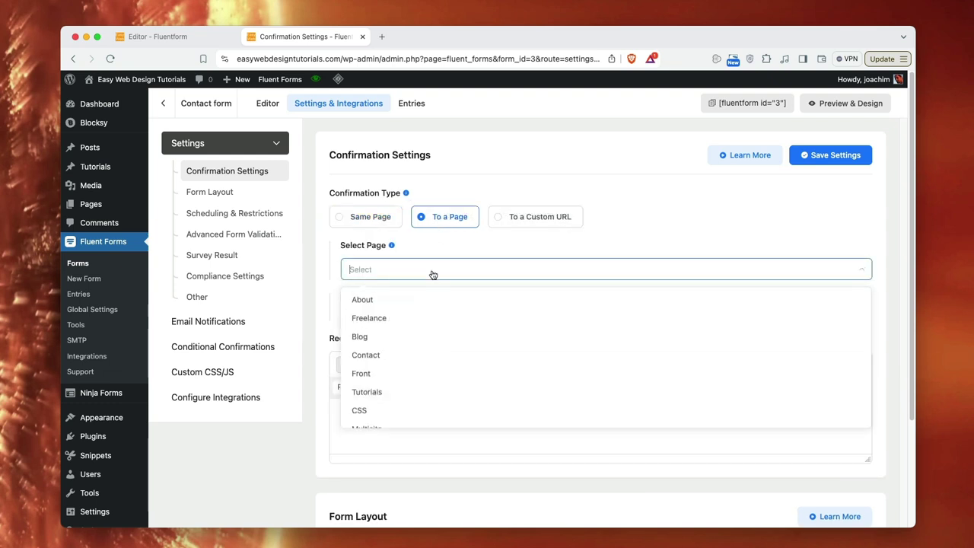
click(487, 245)
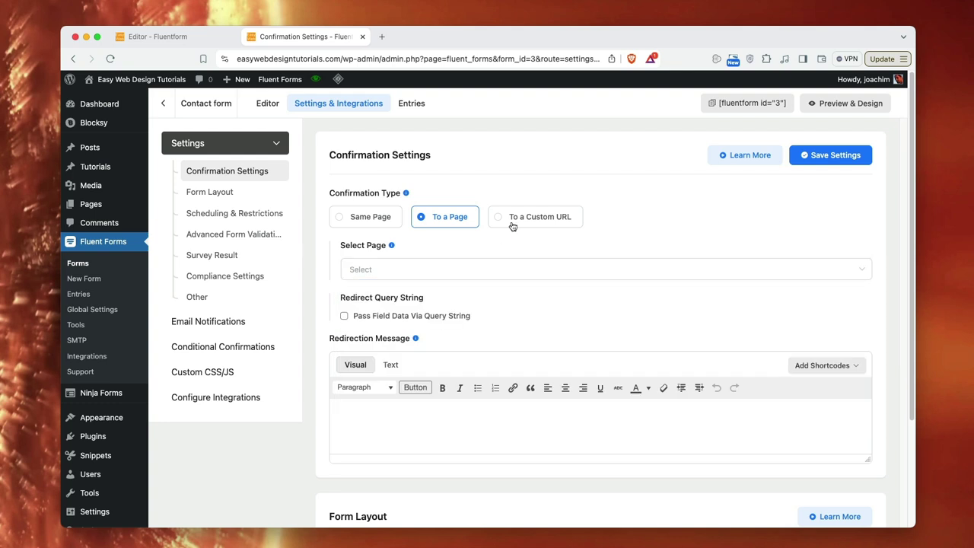
click(524, 222)
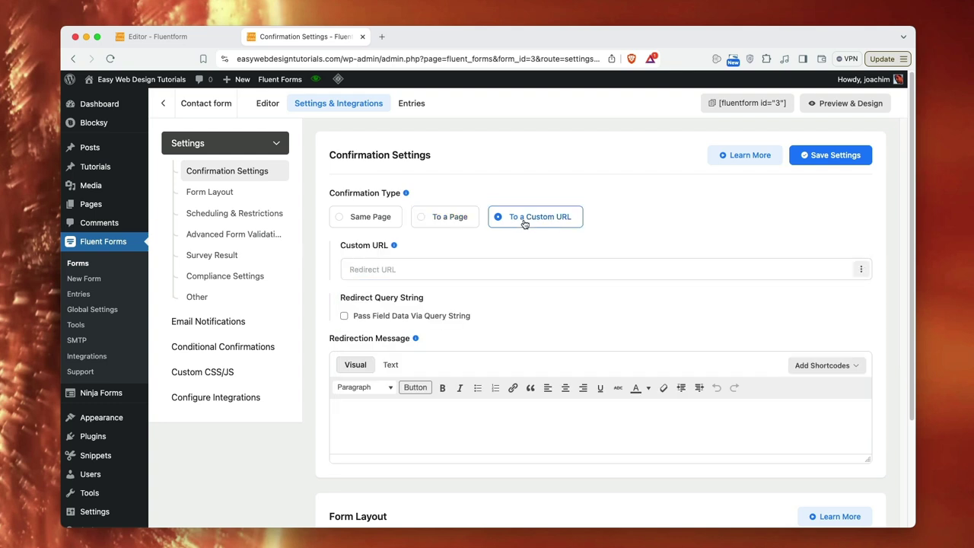
- Keep the Same Page confirmation and end the thank-you message with a full stop
click(365, 219)
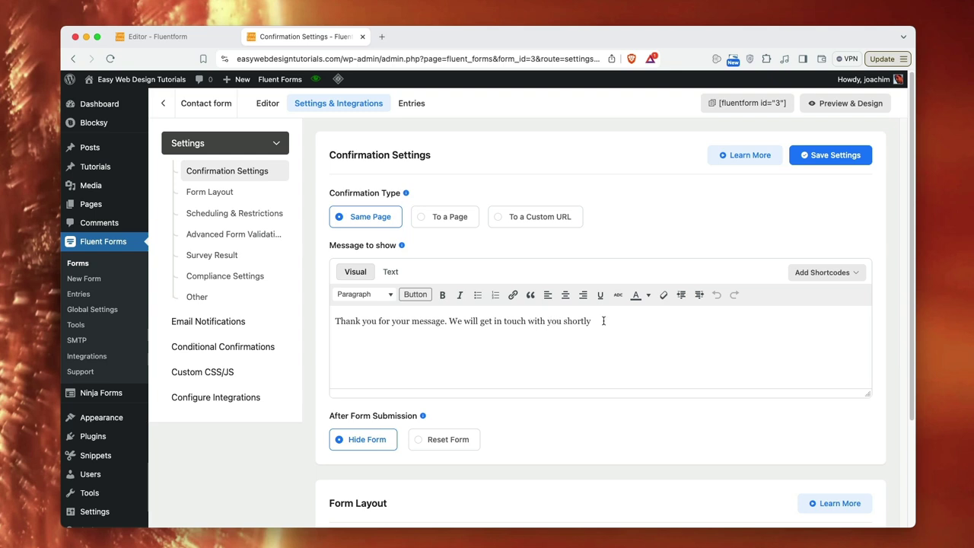
text(.)
scroll(604, 426, down, 3)
scroll(566, 382, down, 12)
scroll(578, 464, down, 7)
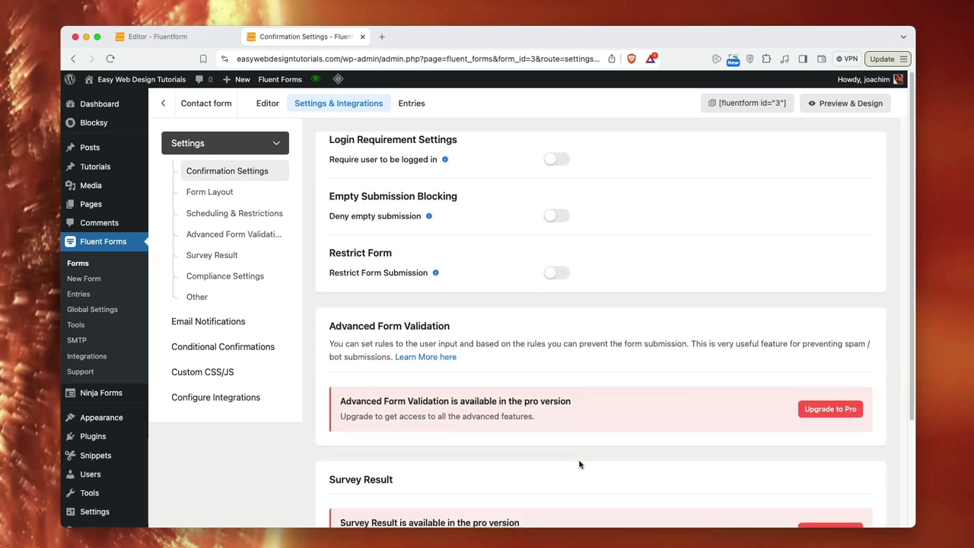
scroll(578, 464, up, 20)
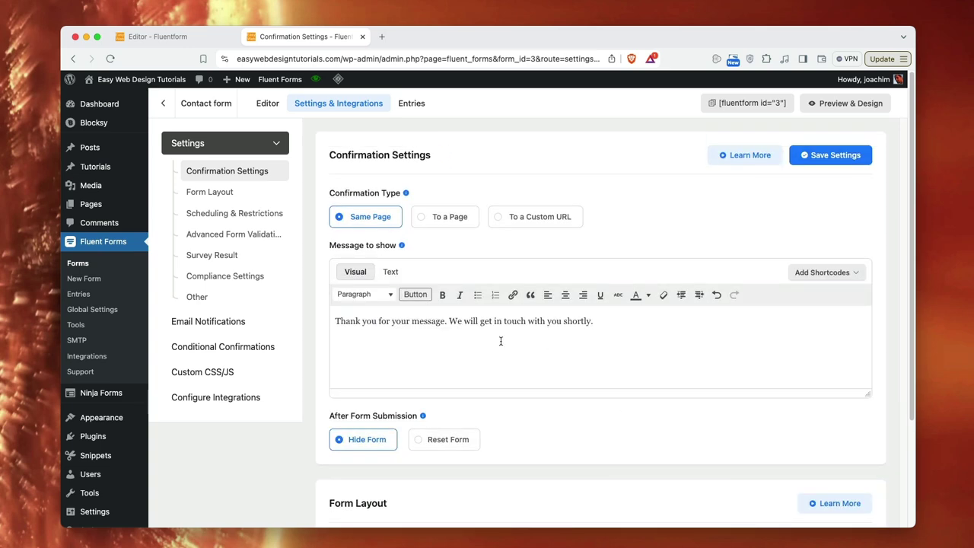
- Create a new email notification named 'Send email to Admin notification'
click(208, 321)
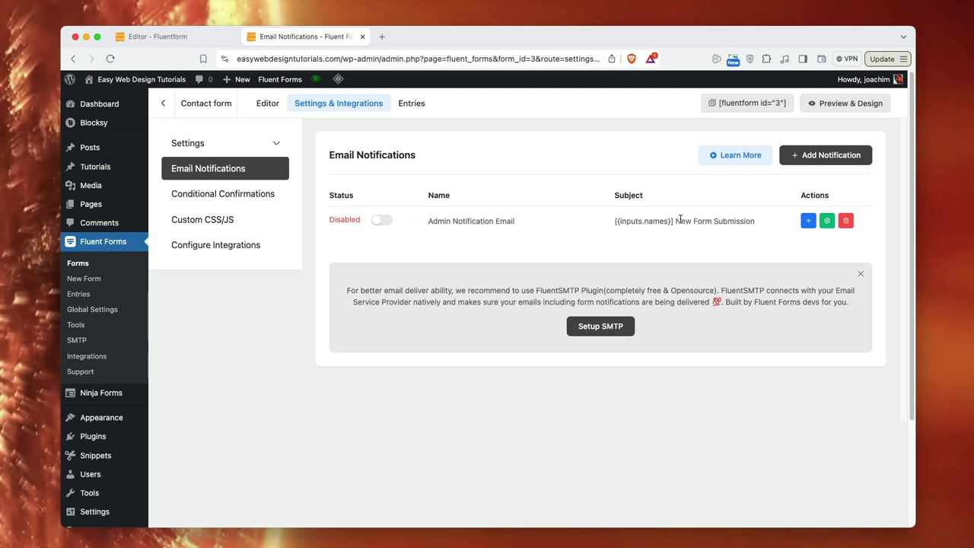
click(841, 156)
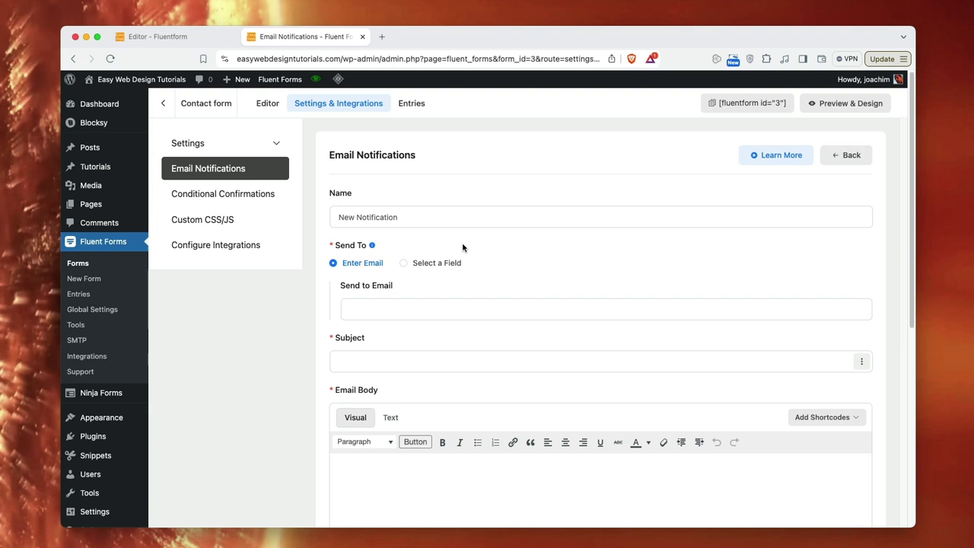
drag(421, 217, 336, 219)
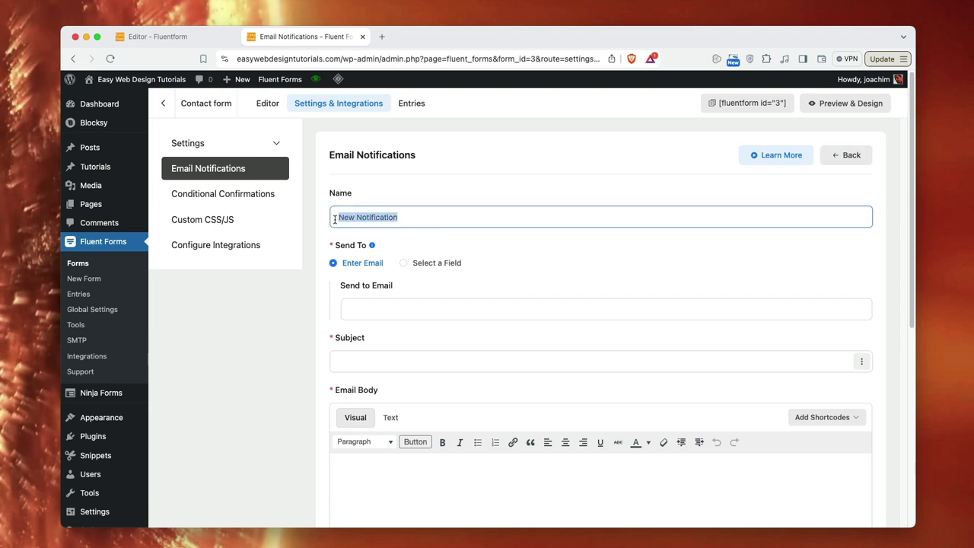
text(Admin)
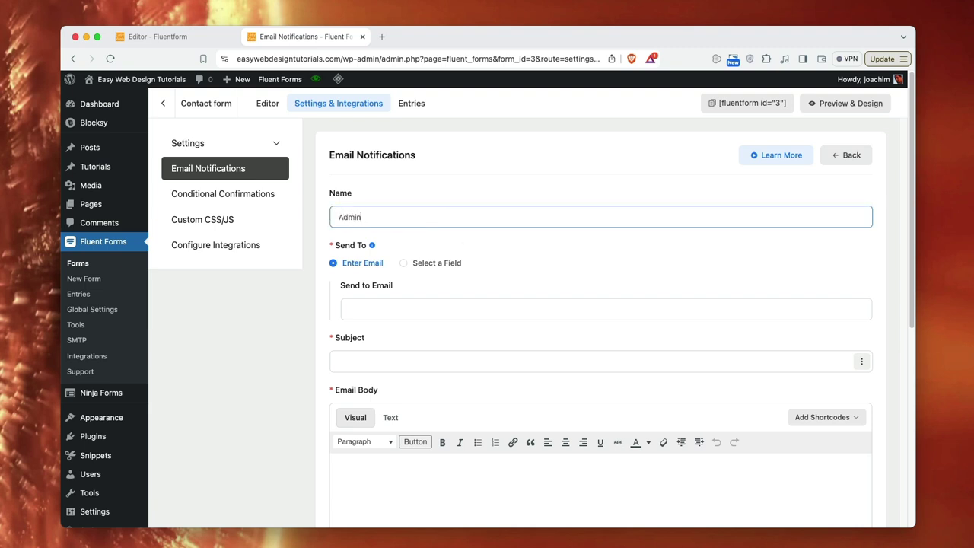
text( notification)
click(339, 218)
text(Send e)
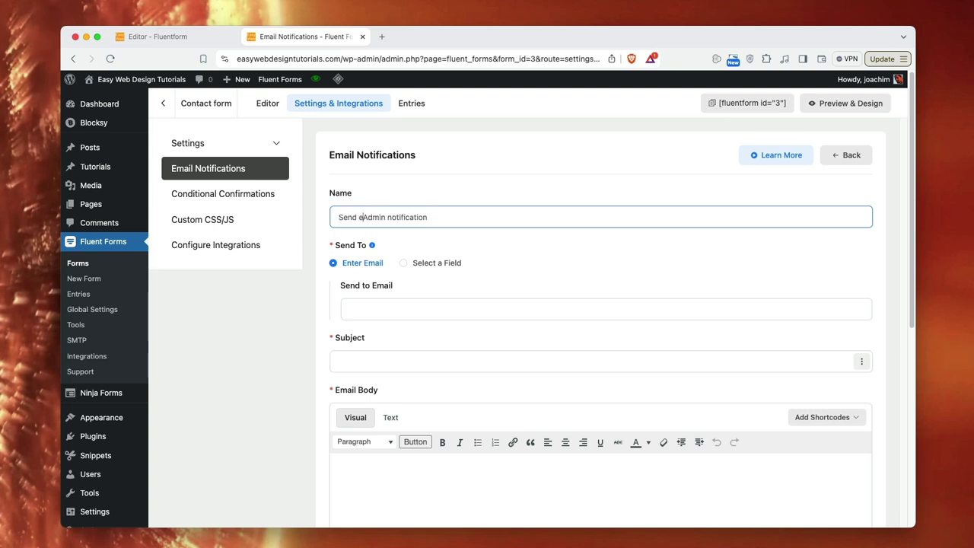
text(mail to)
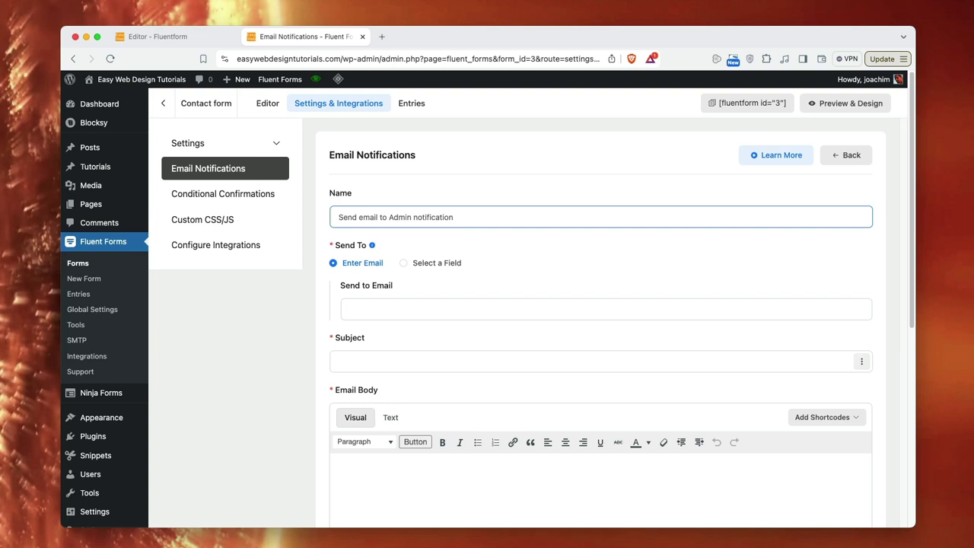
- Add recipient addresses, try the form's Email field as recipient, then revert to direct addresses
click(372, 306)
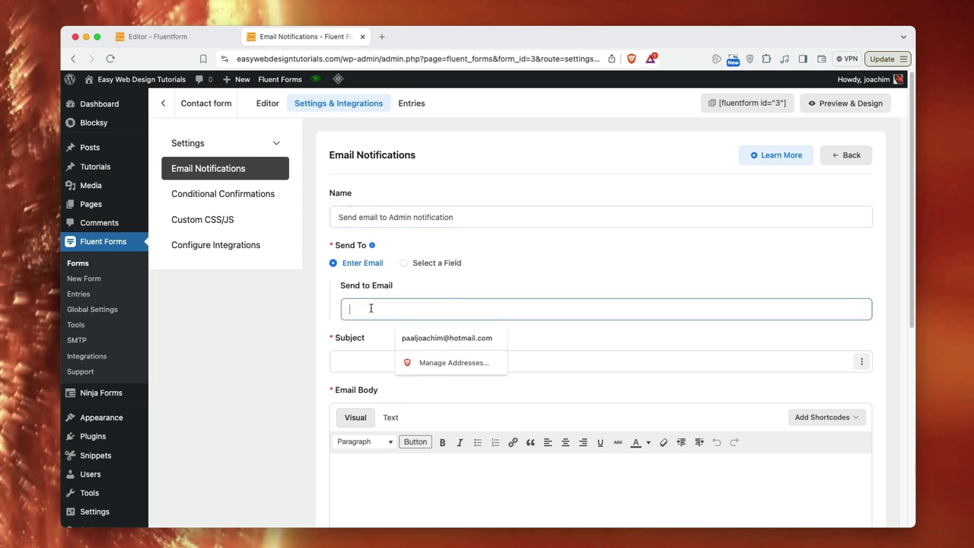
click(423, 338)
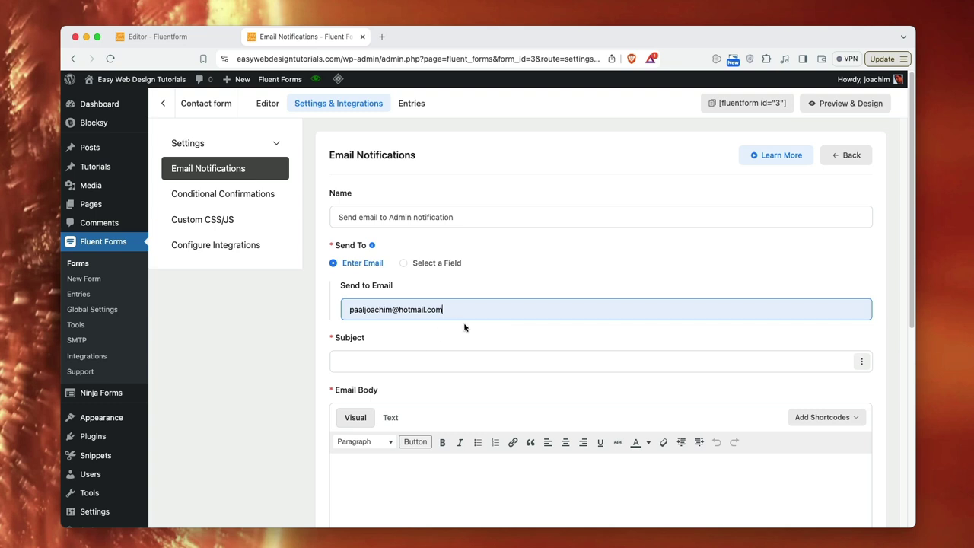
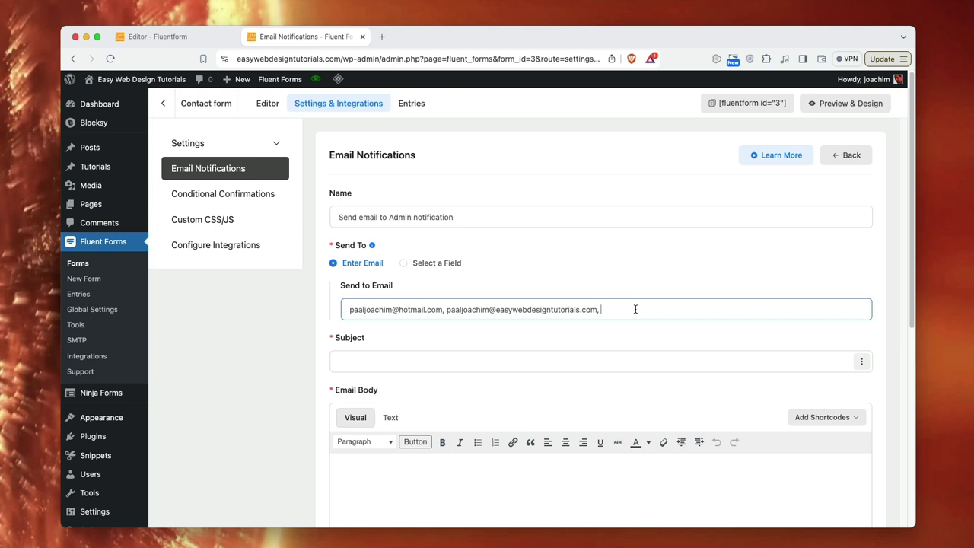
click(403, 263)
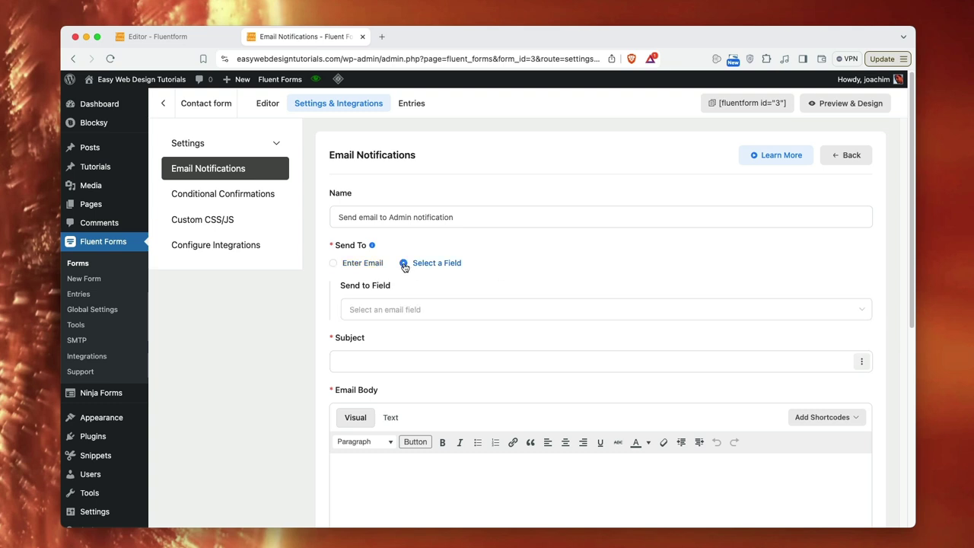
click(442, 313)
click(389, 337)
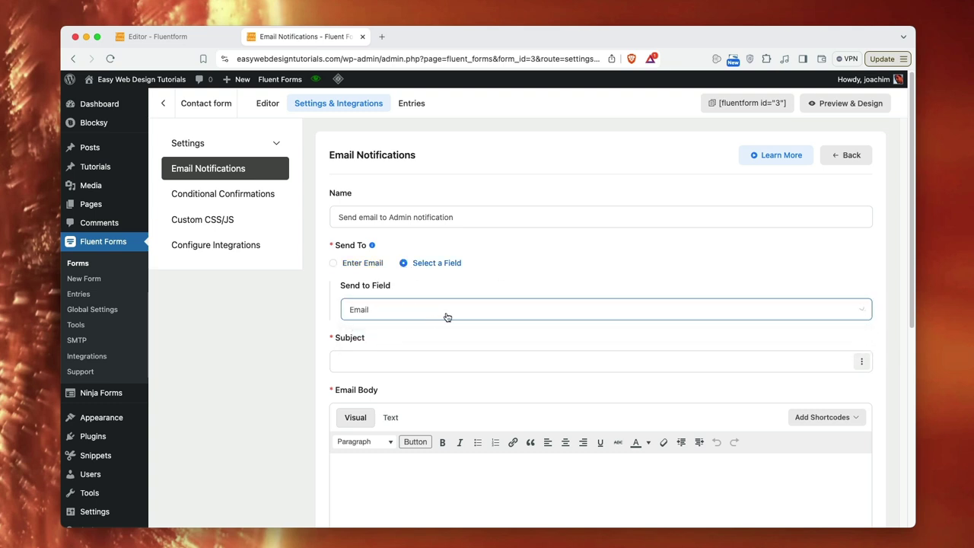
click(388, 311)
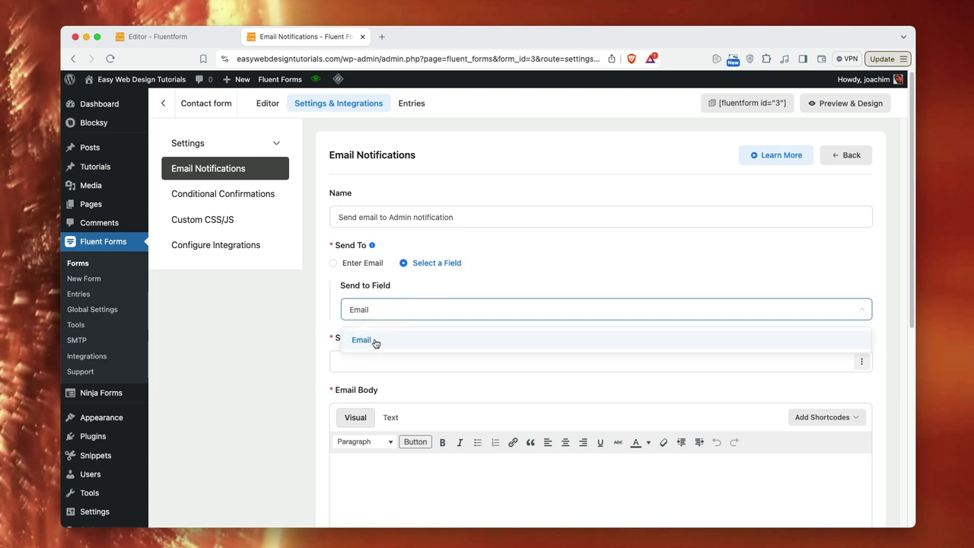
click(375, 343)
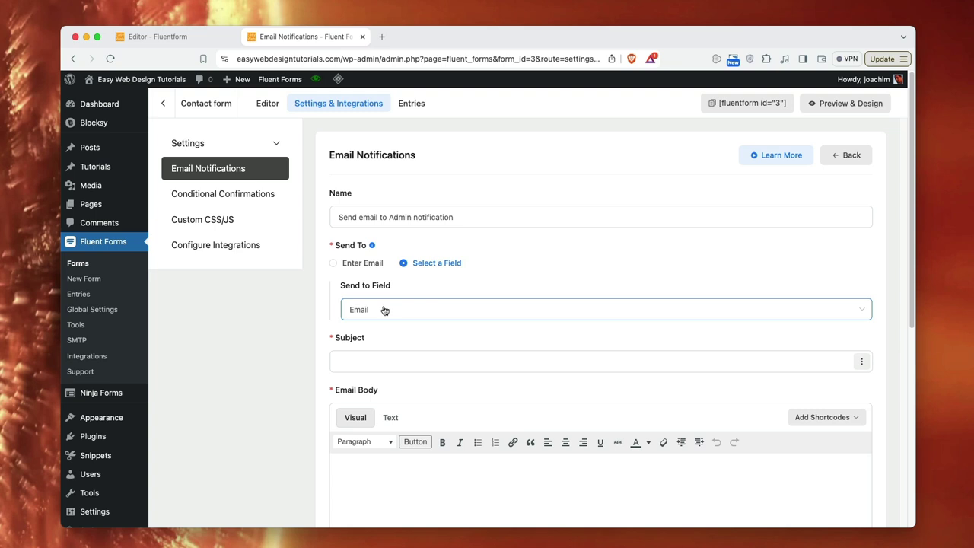
click(333, 262)
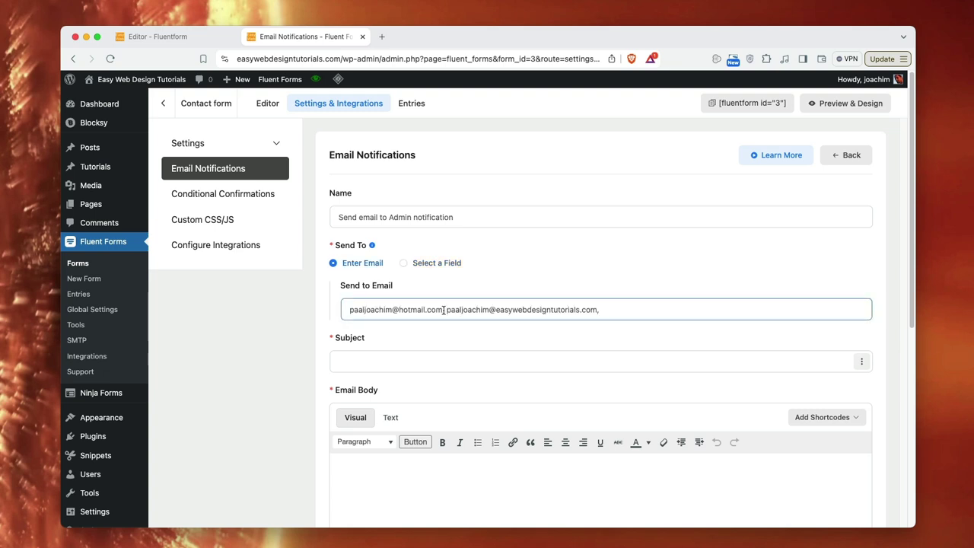
- Remove the first recipient address and set the subject to 'New submission from easywebdesigntutorials.com'
drag(445, 309, 343, 309)
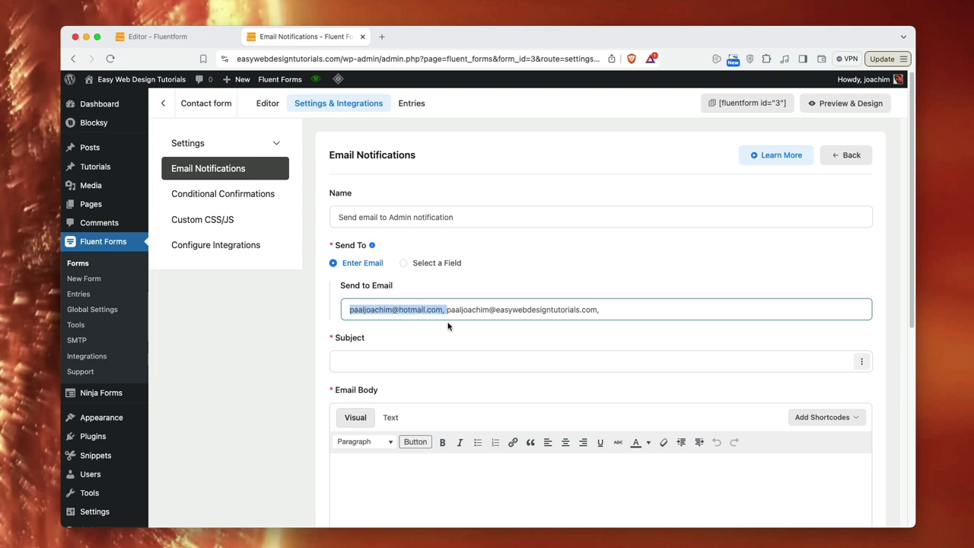
key(BackSpace)
key(BackSpace)
key(BackSpace)
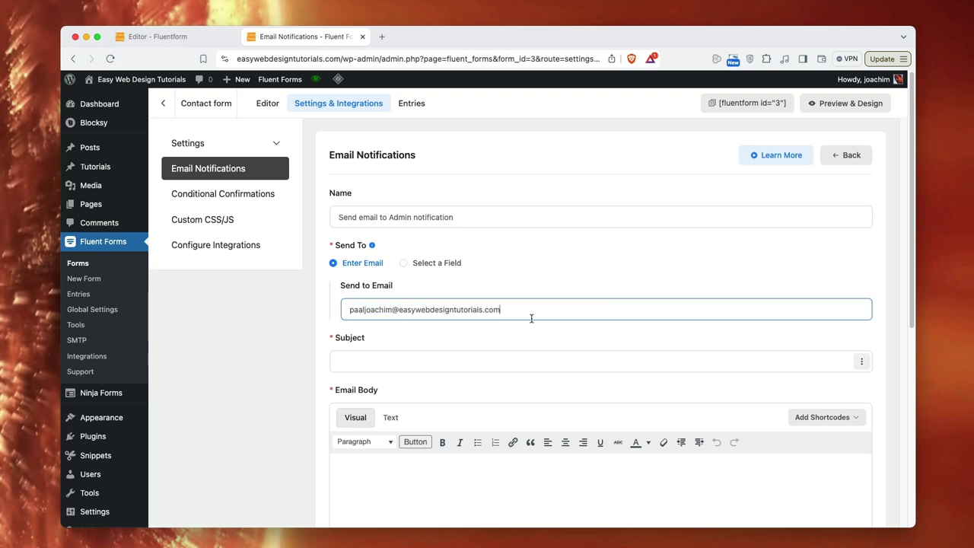
click(366, 362)
text(New submission)
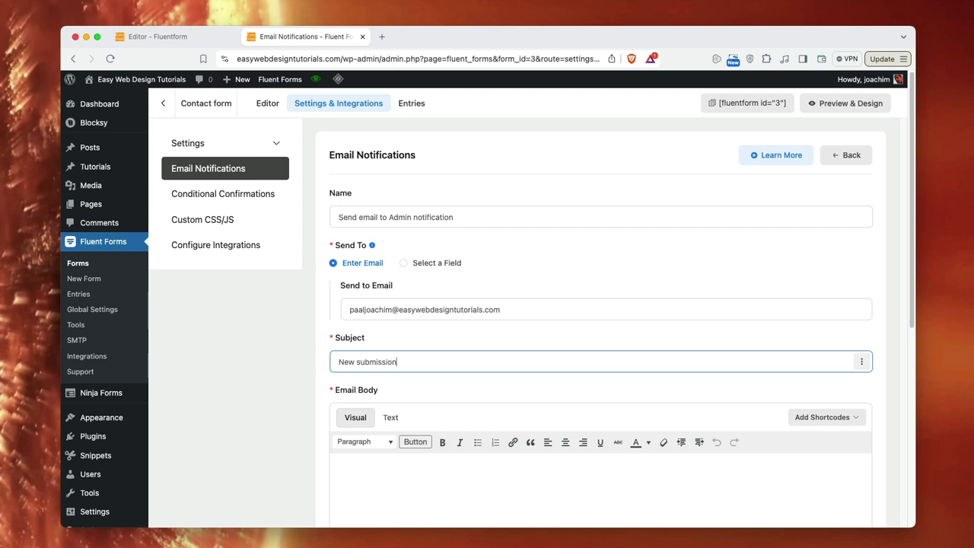
text( from easywebdesigntutorials)
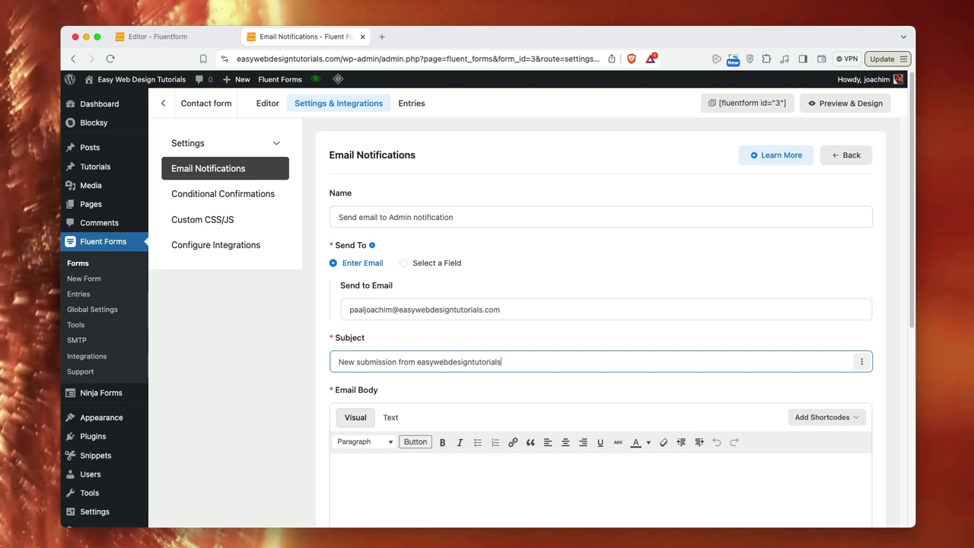
text(.com)
- Try adding the Name shortcode to the subject, then undo to keep the plain subject
scroll(461, 393, down, 5)
click(391, 295)
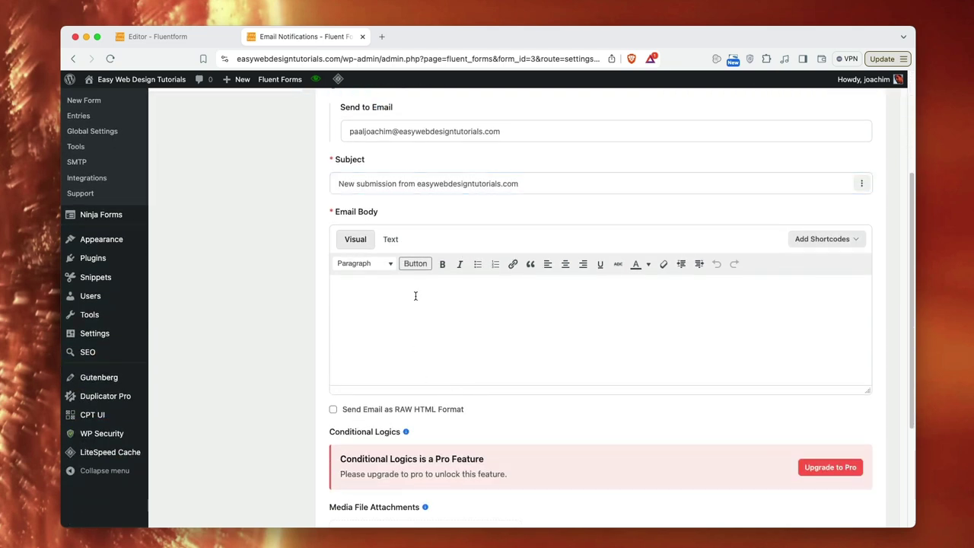
click(860, 184)
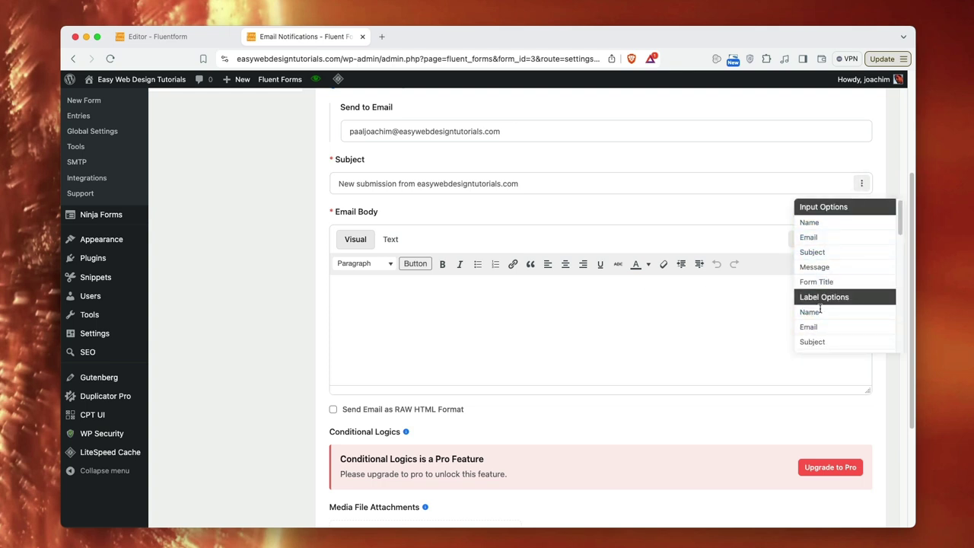
click(594, 181)
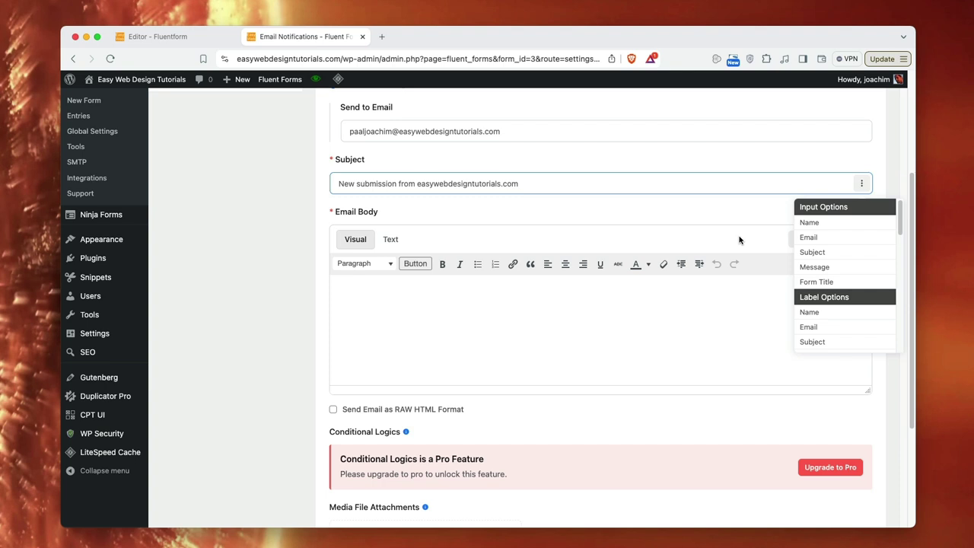
click(818, 227)
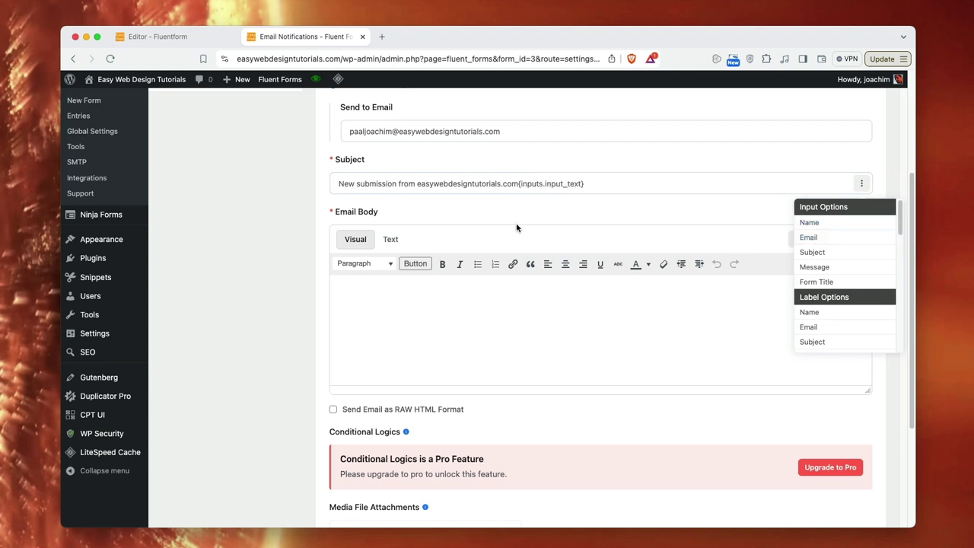
drag(623, 185, 522, 185)
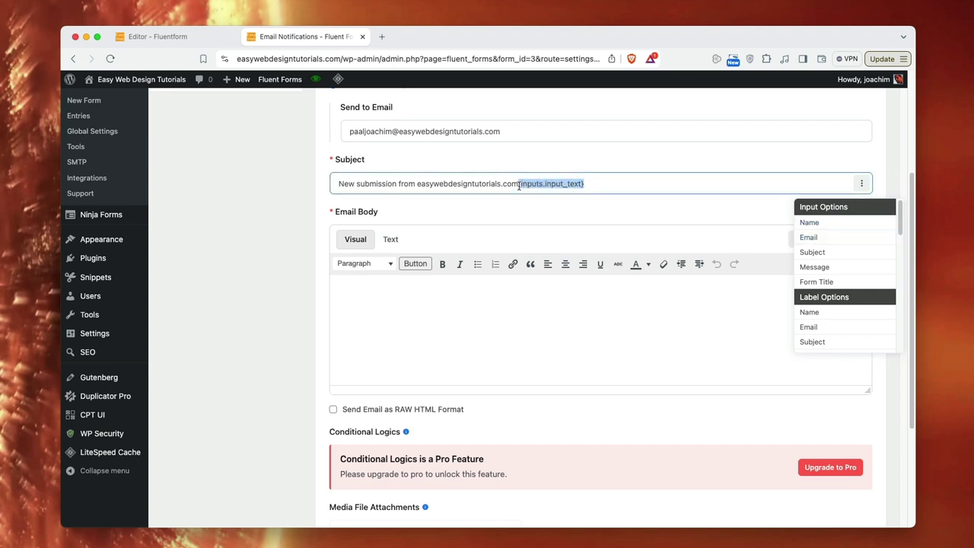
key(BackSpace)
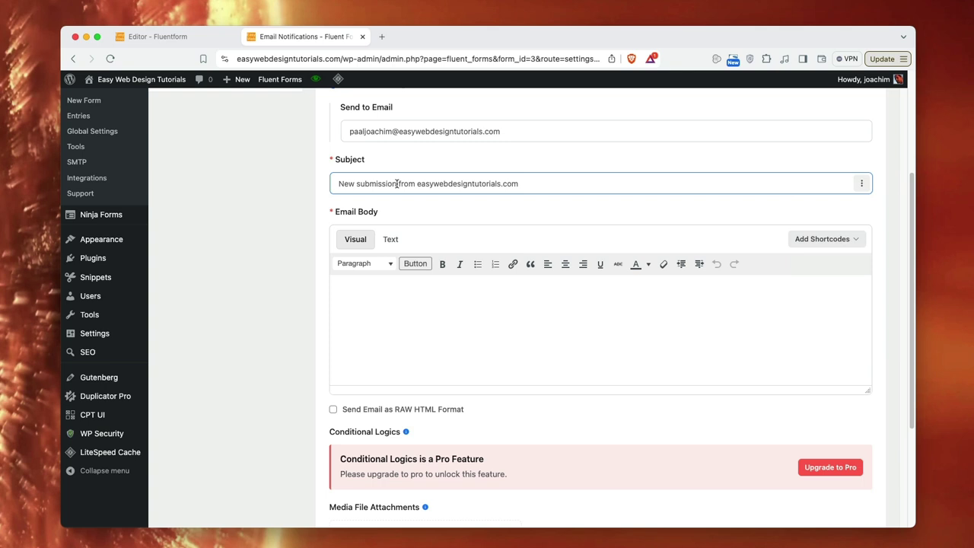
click(418, 183)
text({inputs.input_text})
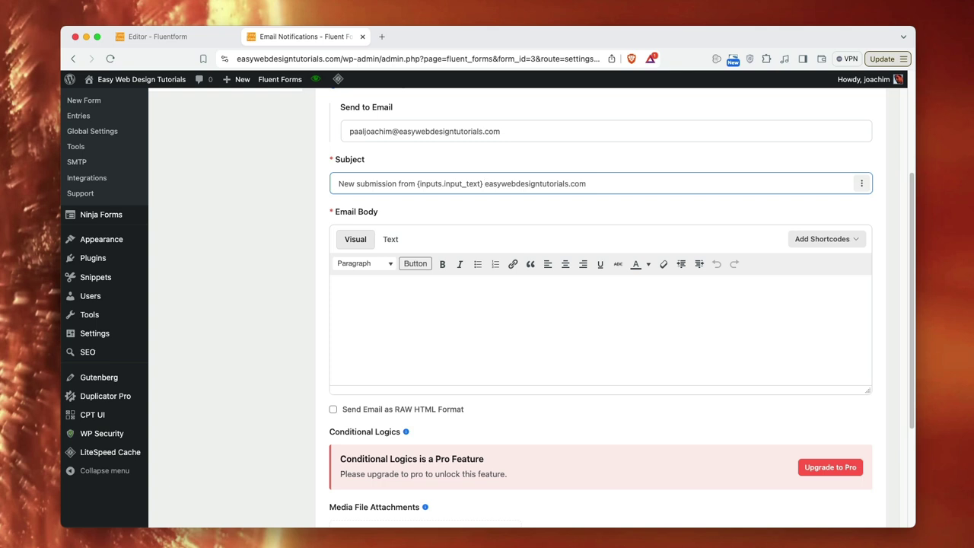
key(super+z)
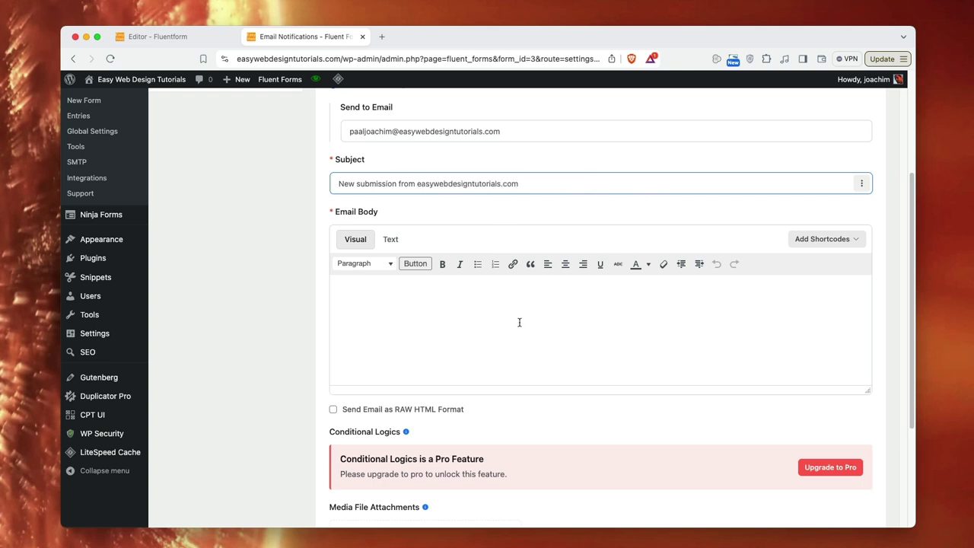
- Insert {all_data} into the email body, followed by 'Form sent from easywebdesigntutorials.com'
click(429, 295)
click(834, 241)
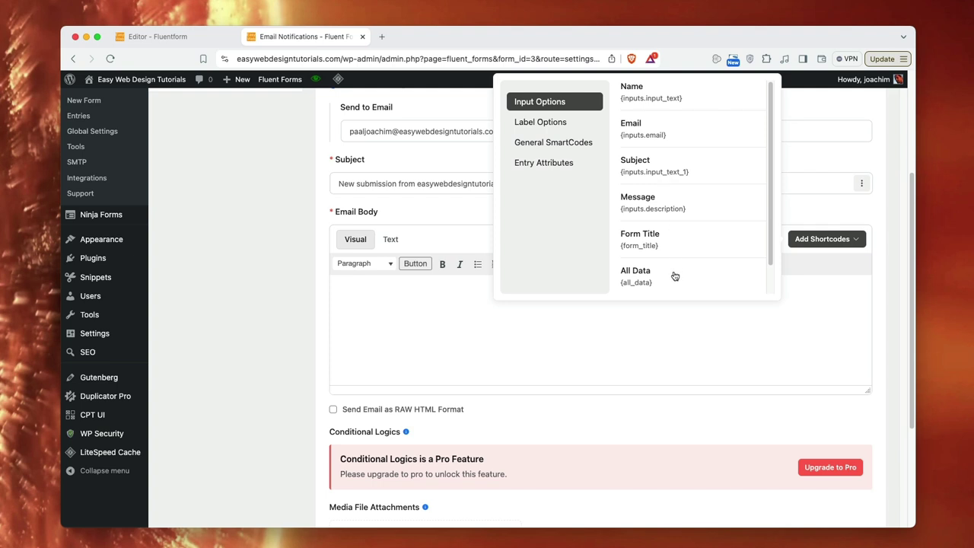
click(649, 279)
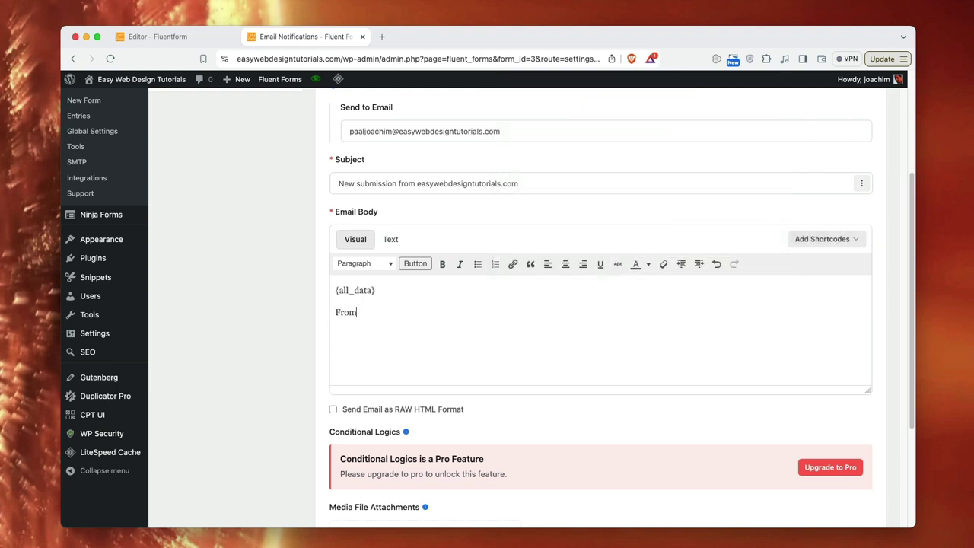
text(orm sent from easywebdesigntutor)
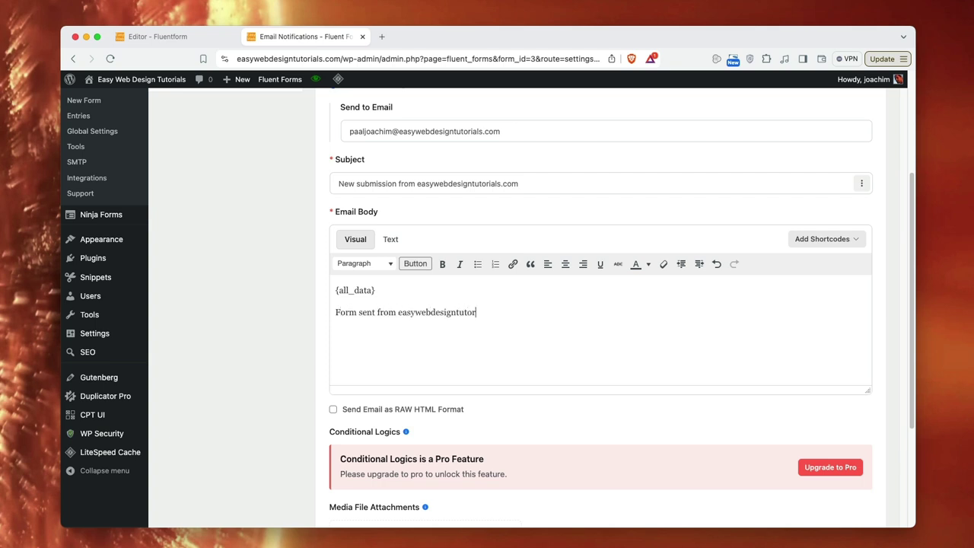
text(ials.com)
- Browse the label, general smartcode and entry attribute shortcode lists, then close them
click(800, 239)
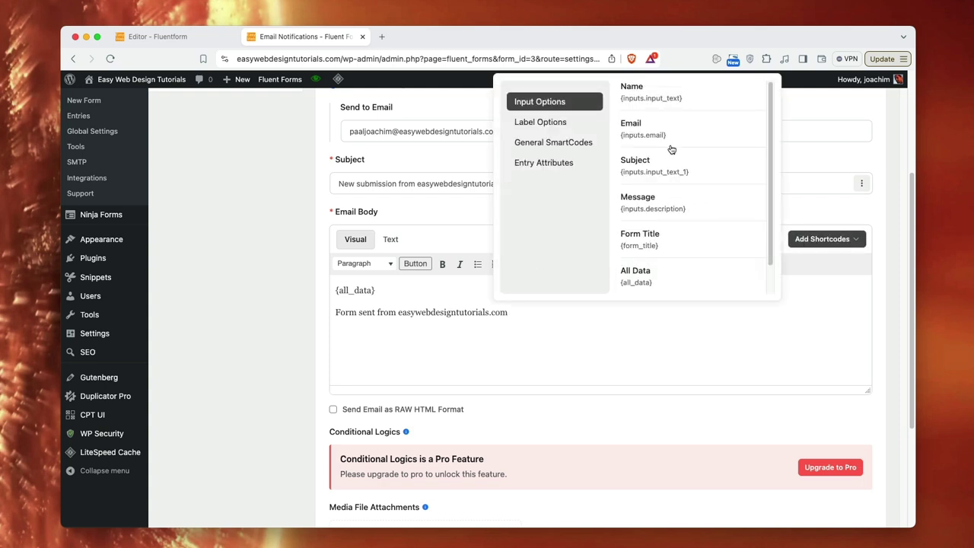
scroll(704, 254, down, 2)
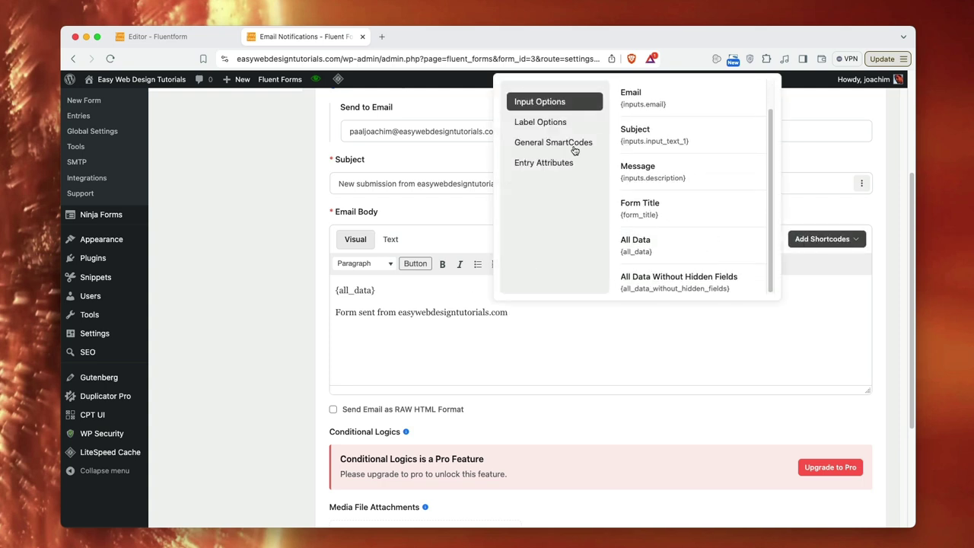
click(560, 124)
click(551, 144)
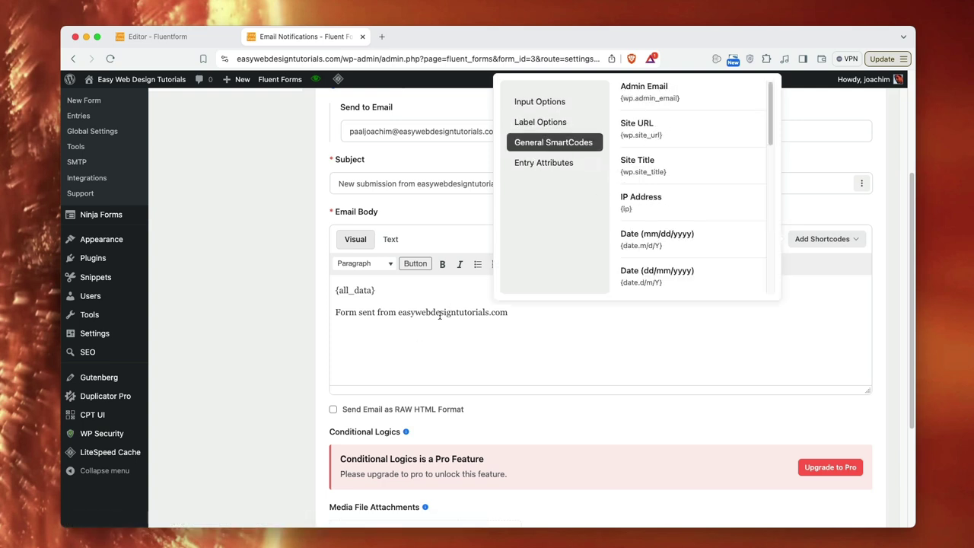
click(552, 166)
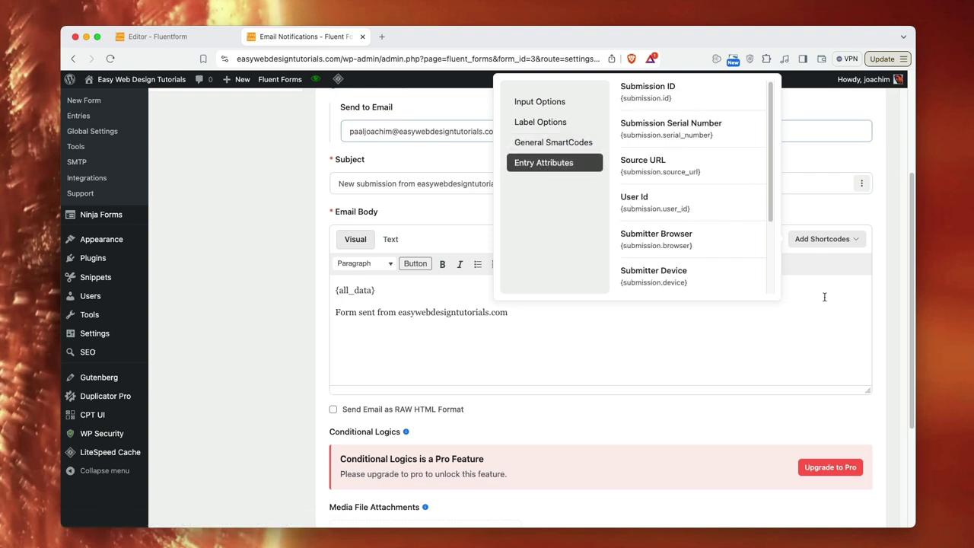
click(822, 241)
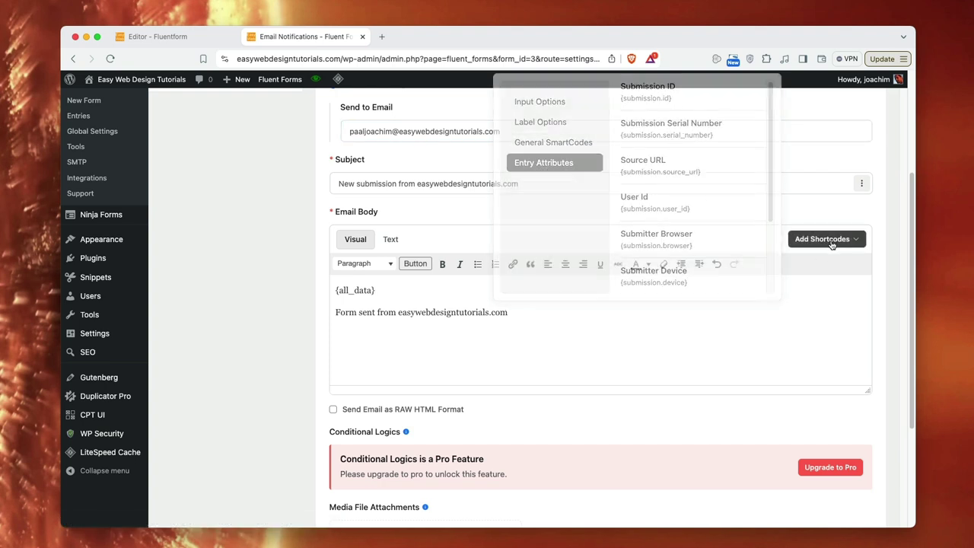
- Expand the advanced settings and set From Name to the submitter's Name ({inputs.input_text})
scroll(566, 355, down, 2)
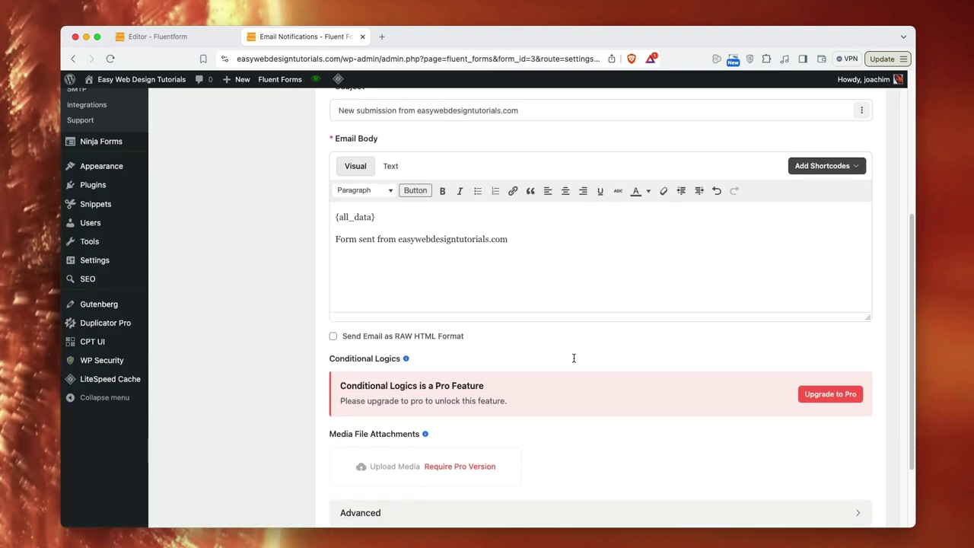
scroll(574, 359, down, 3)
click(481, 412)
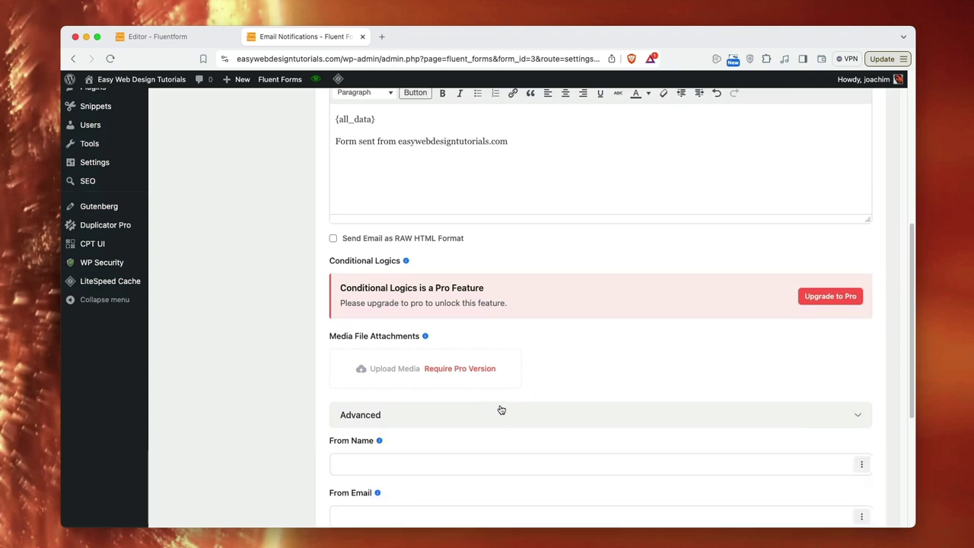
scroll(606, 375, down, 3)
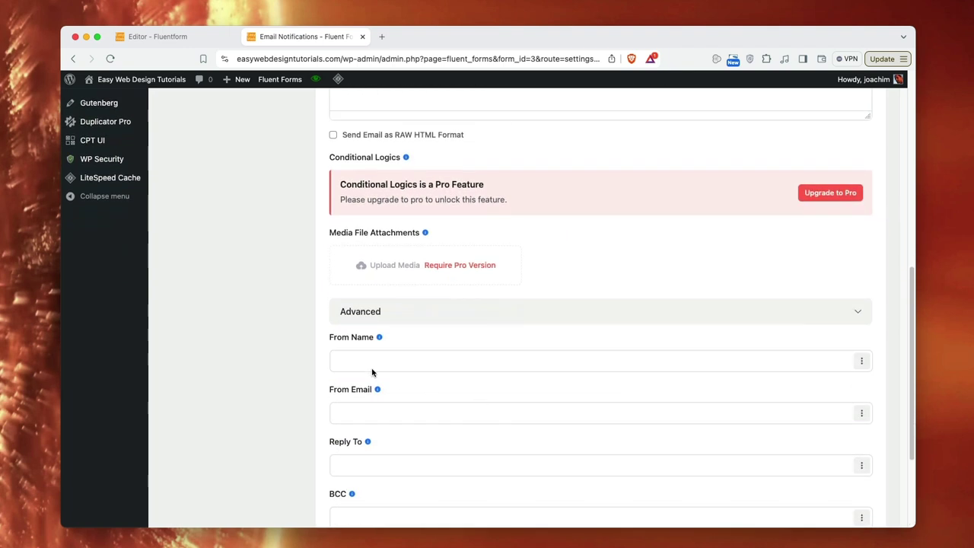
click(363, 363)
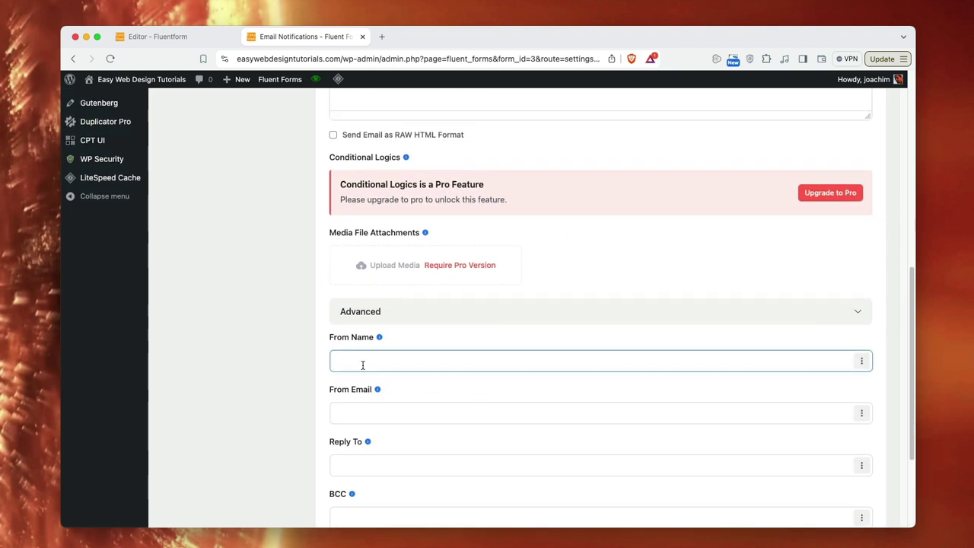
click(860, 362)
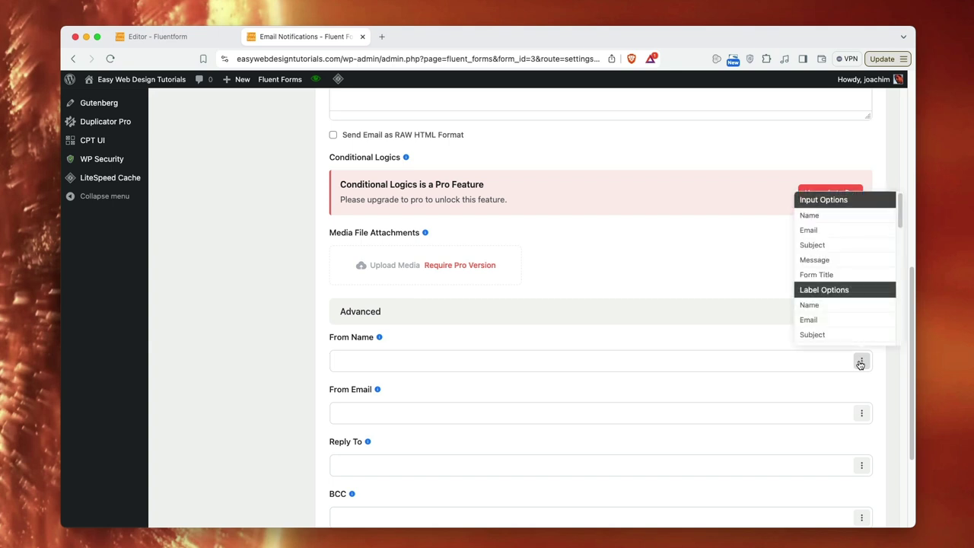
click(825, 218)
- Set both From Email and Reply To to the submitter's Email ({inputs.email})
click(622, 417)
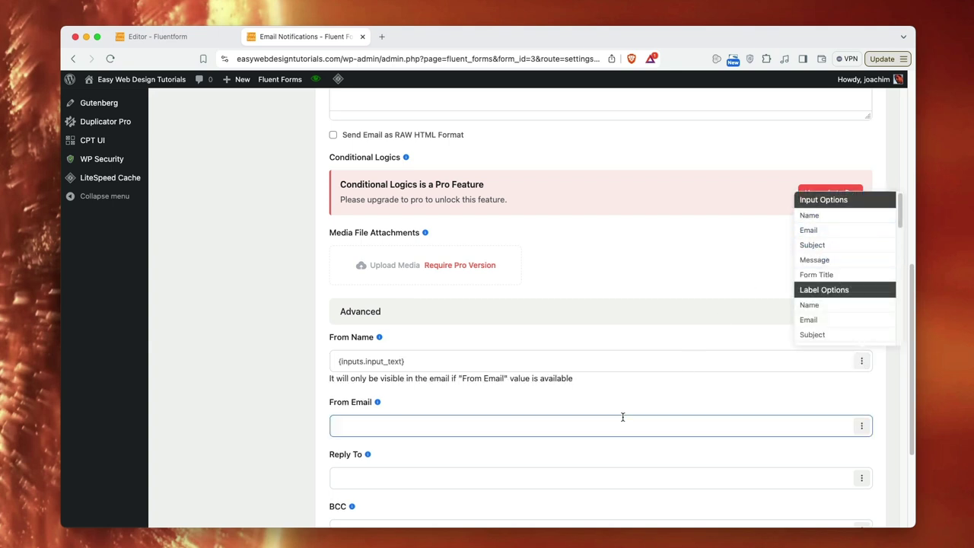
click(861, 426)
click(835, 463)
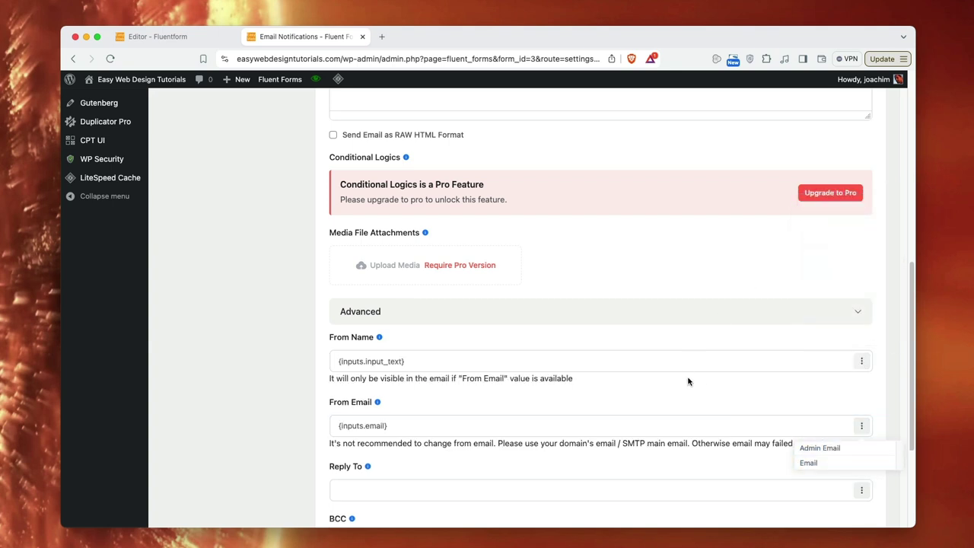
scroll(687, 383, down, 5)
click(473, 318)
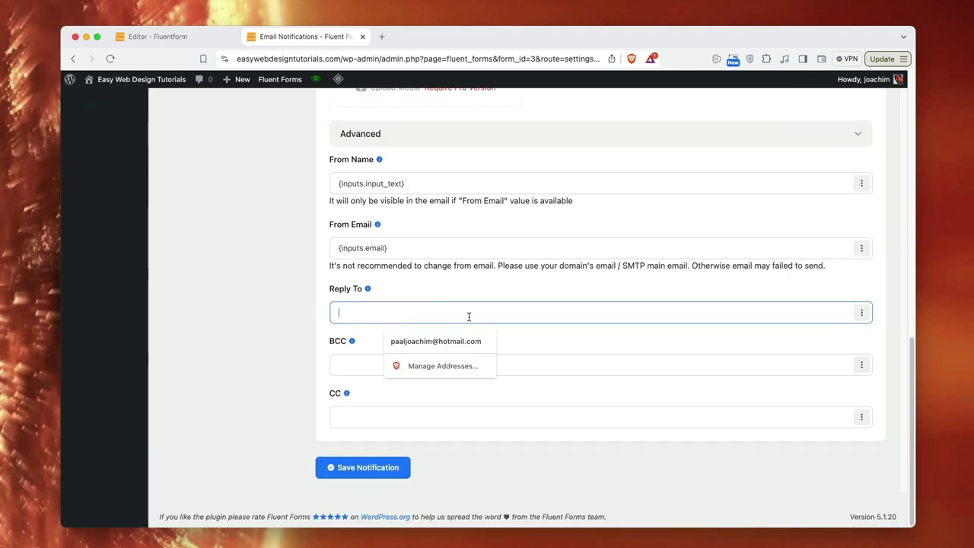
click(864, 318)
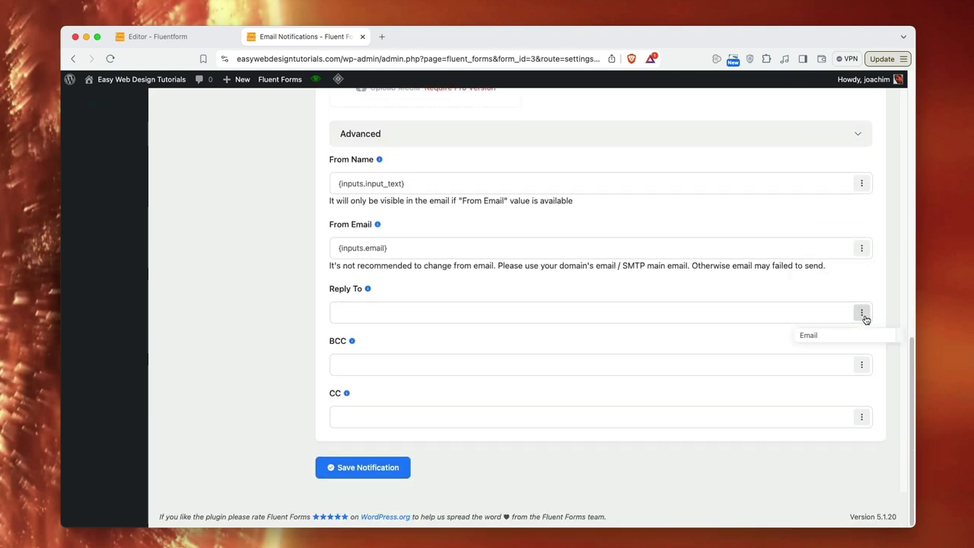
click(808, 334)
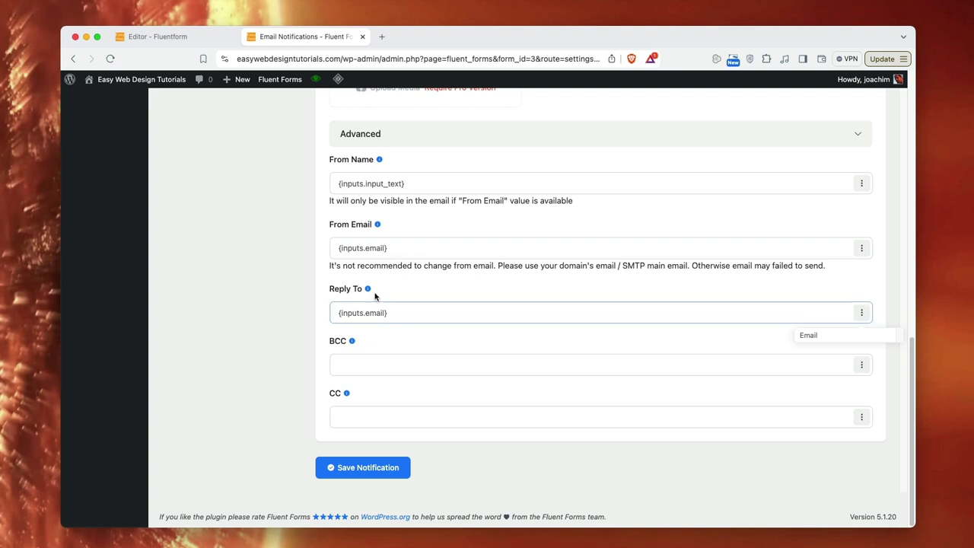
mouse_move(368, 290)
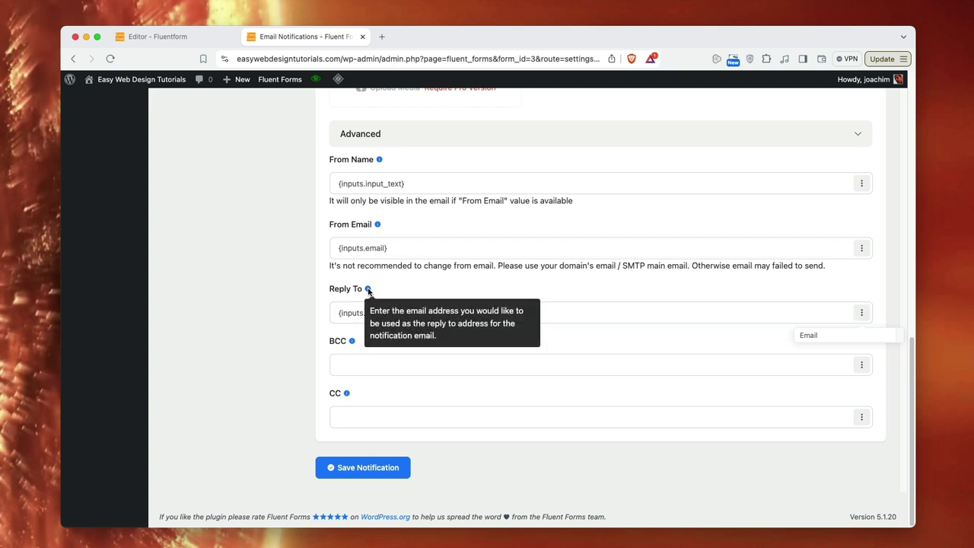
click(373, 364)
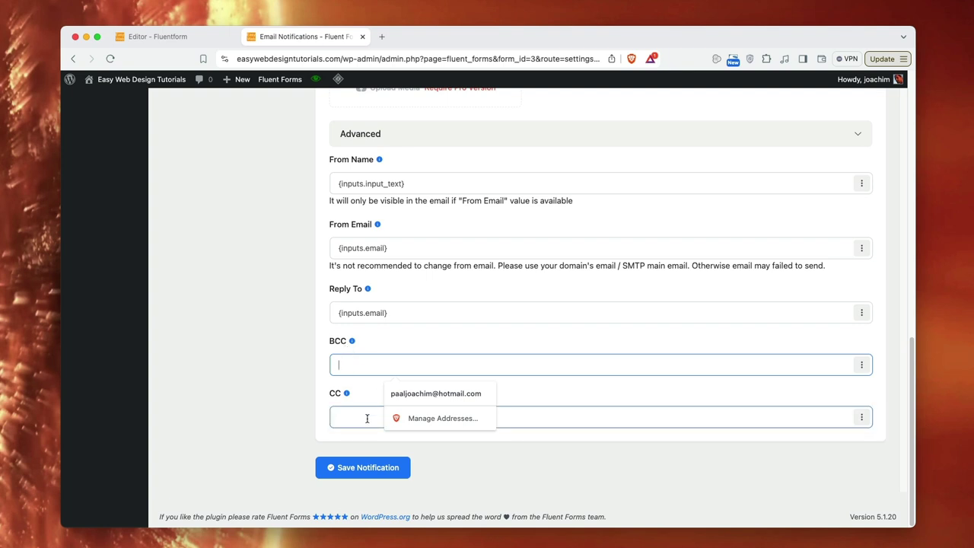
click(356, 469)
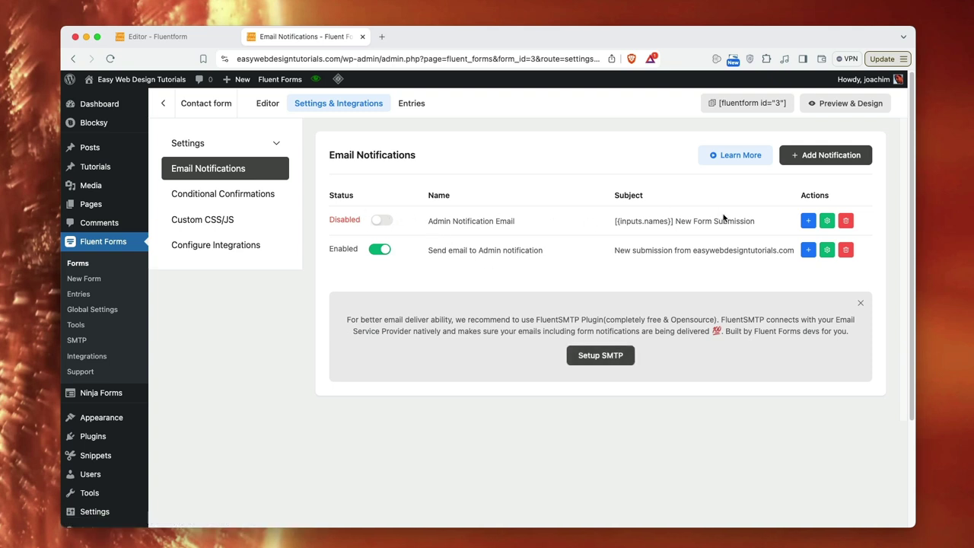
click(827, 222)
scroll(692, 302, down, 1)
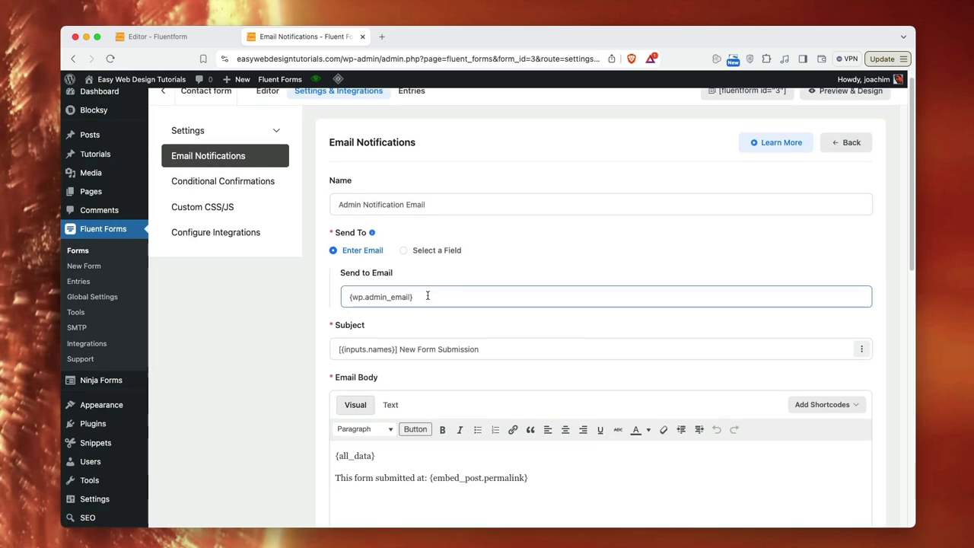
scroll(567, 340, down, 2)
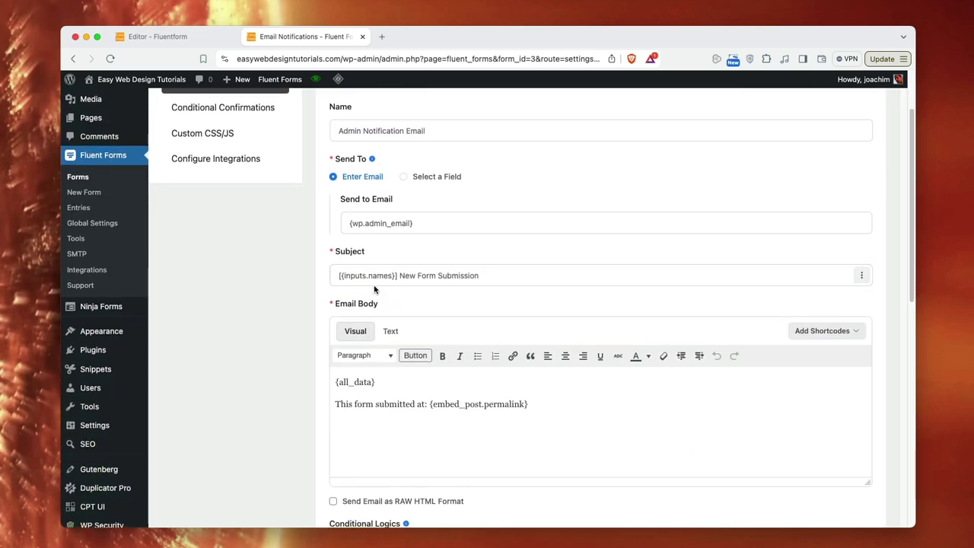
scroll(605, 331, down, 6)
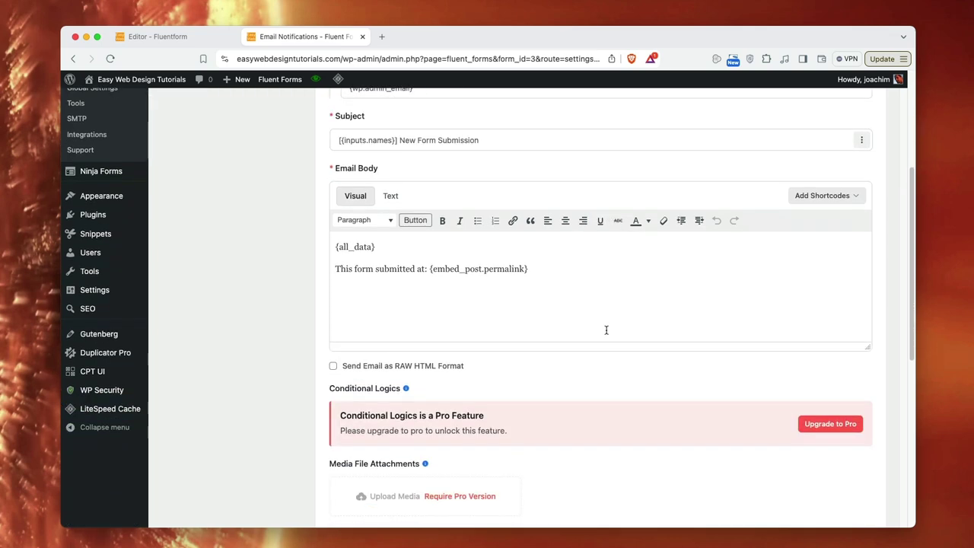
scroll(605, 332, up, 5)
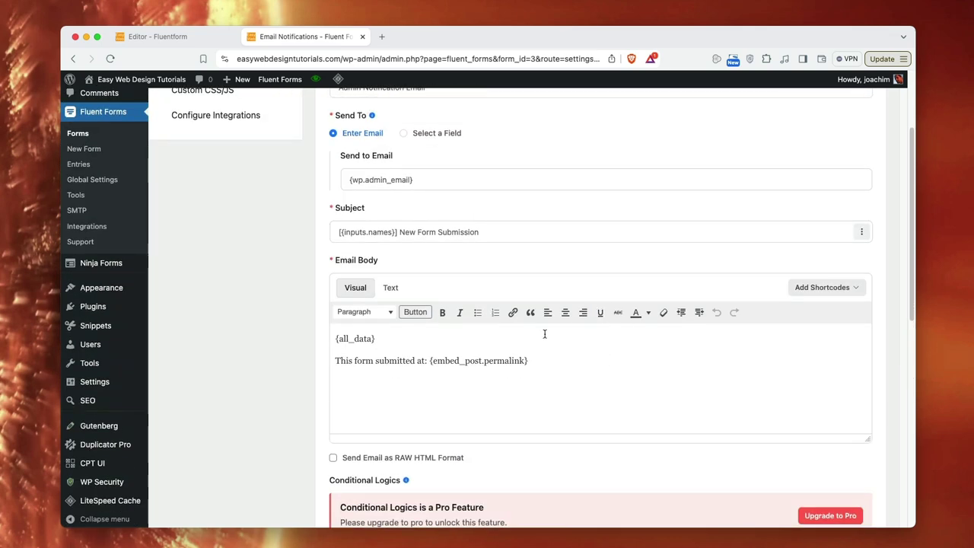
scroll(535, 355, up, 4)
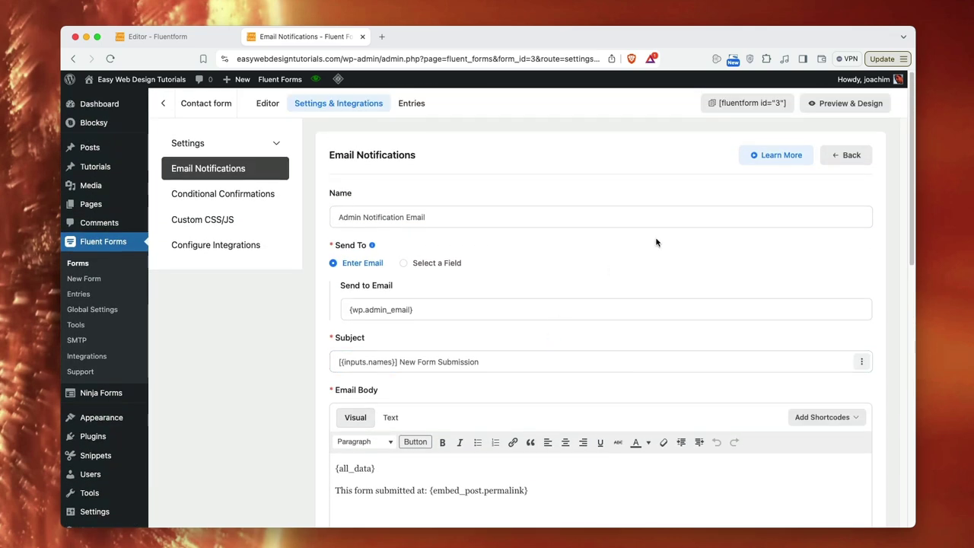
click(843, 155)
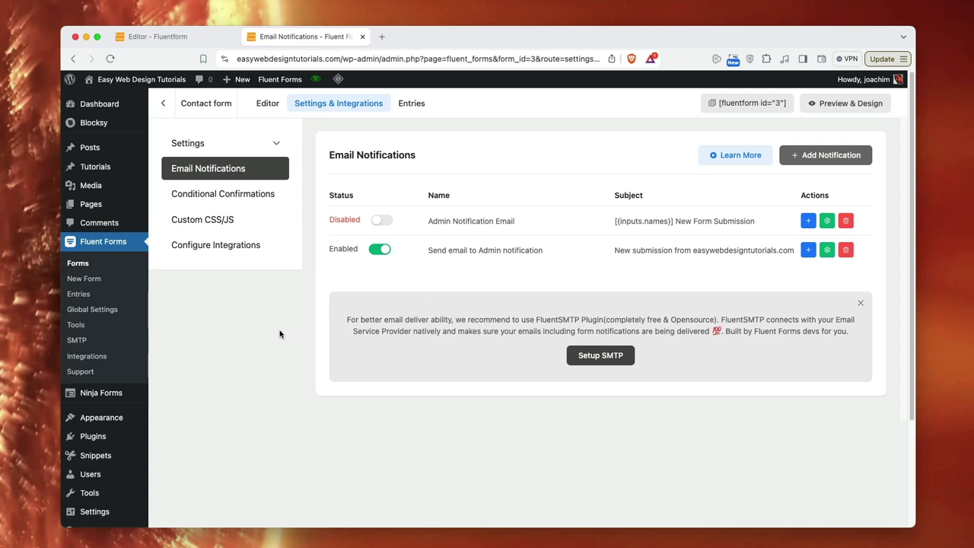
- View the reCAPTCHA security settings in Global Settings, then switch to General > Miscellaneous
click(92, 309)
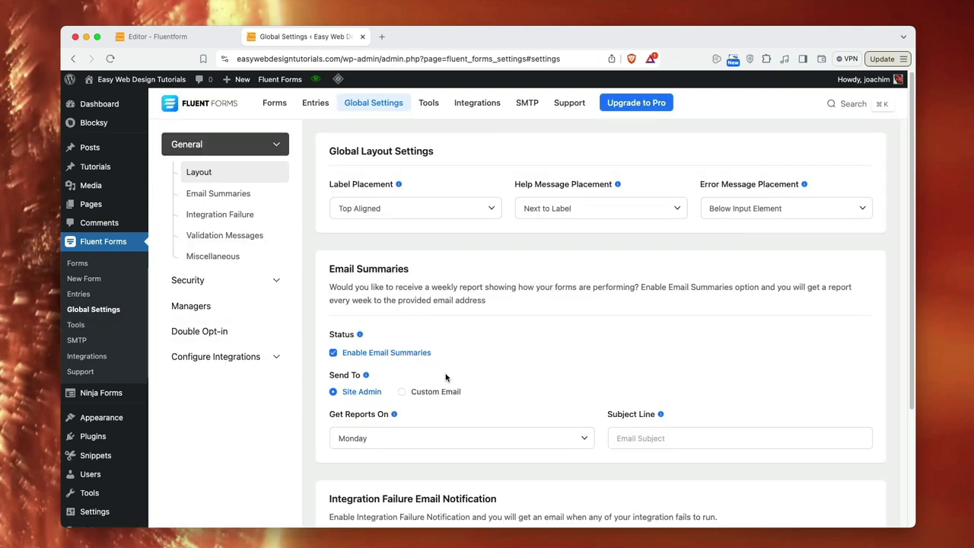
click(276, 281)
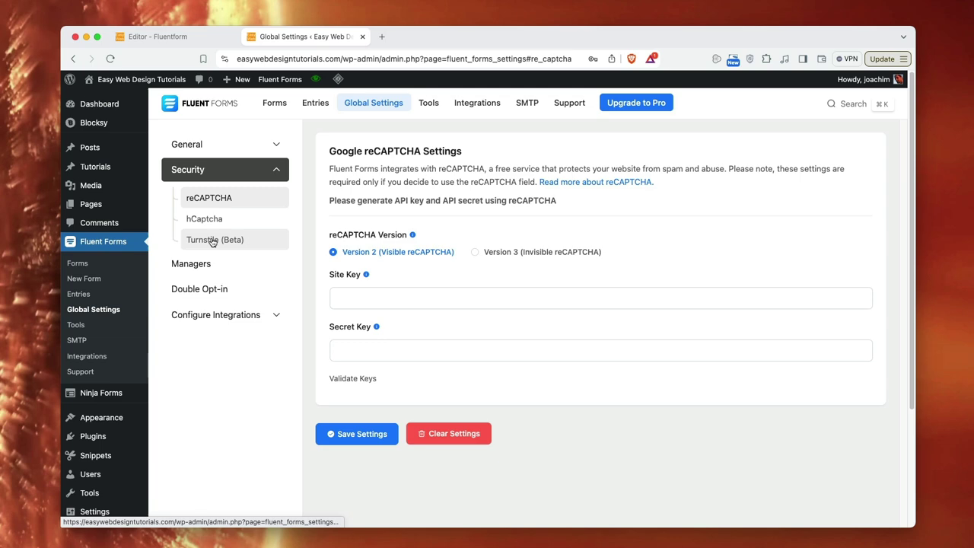
click(278, 172)
click(278, 144)
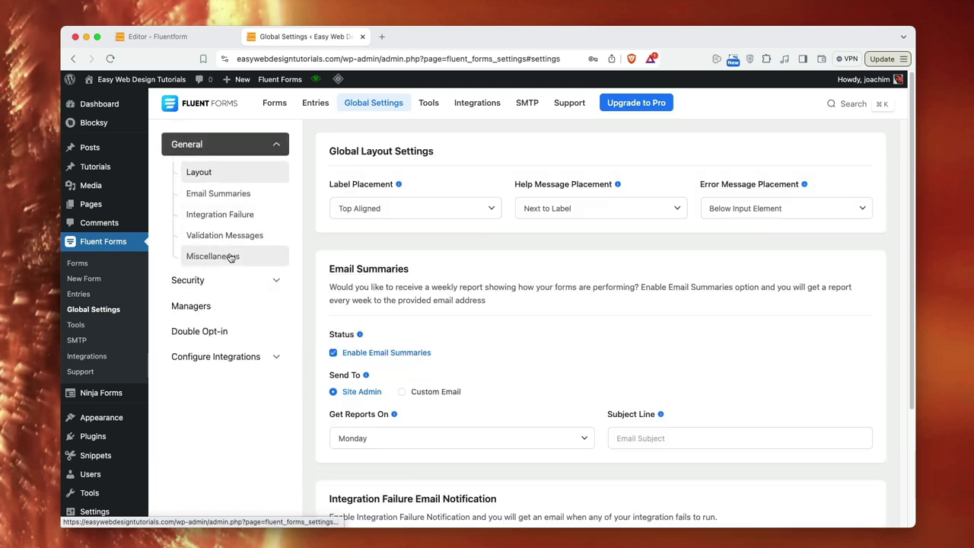
click(228, 256)
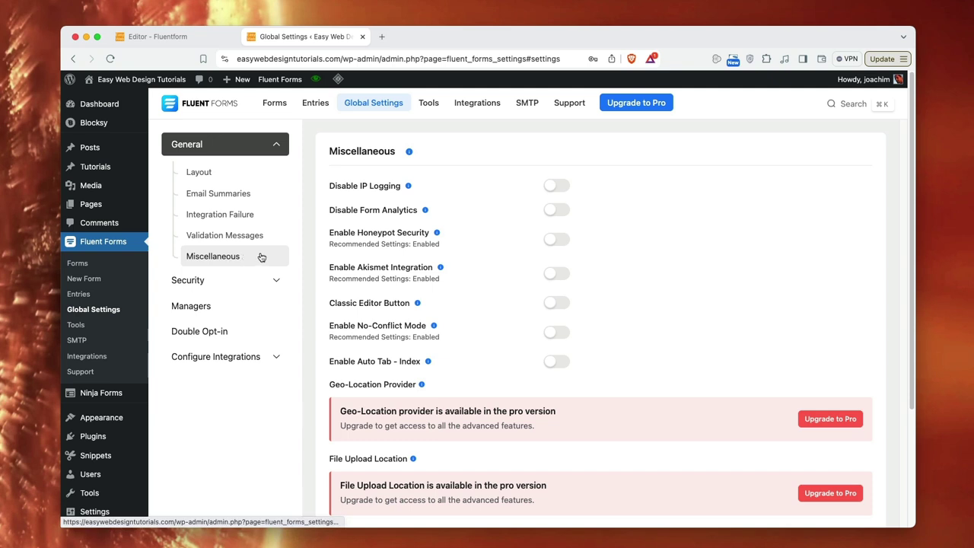
- Enable Honeypot Security and Akismet Integration, then save the global settings
click(560, 240)
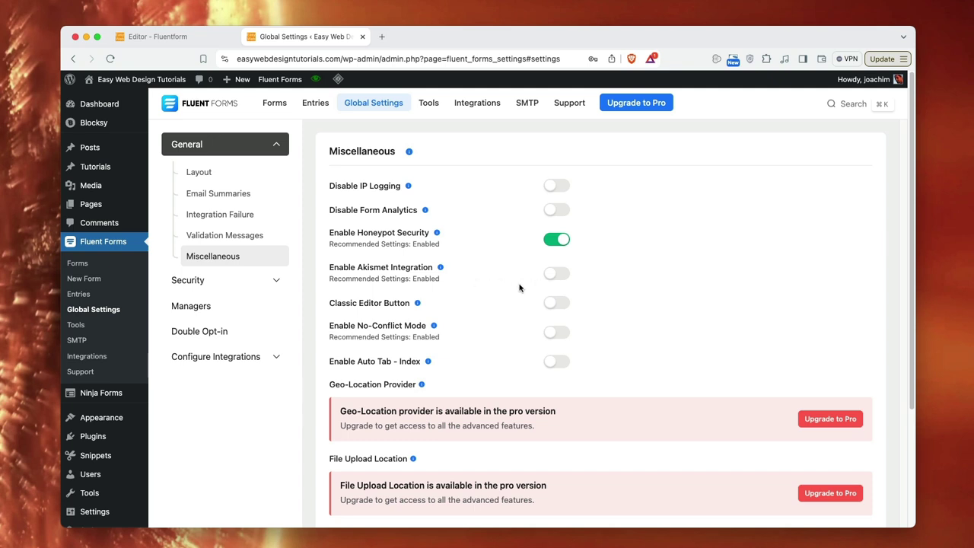
click(560, 275)
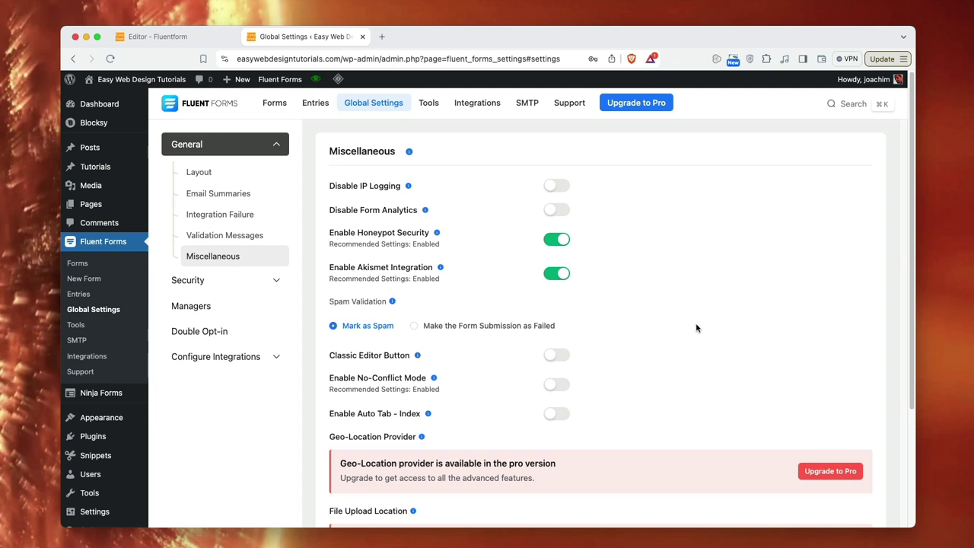
scroll(697, 329, down, 5)
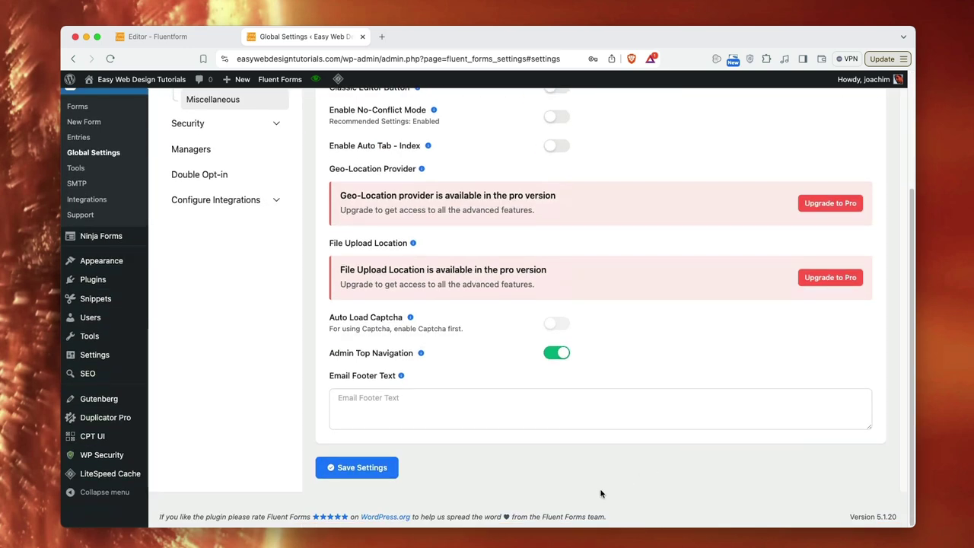
click(349, 468)
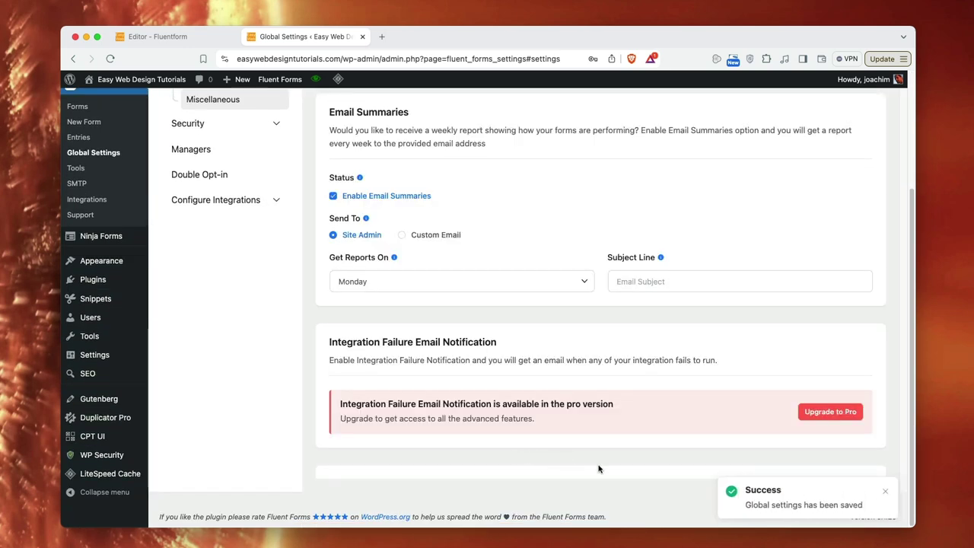
scroll(598, 469, up, 3)
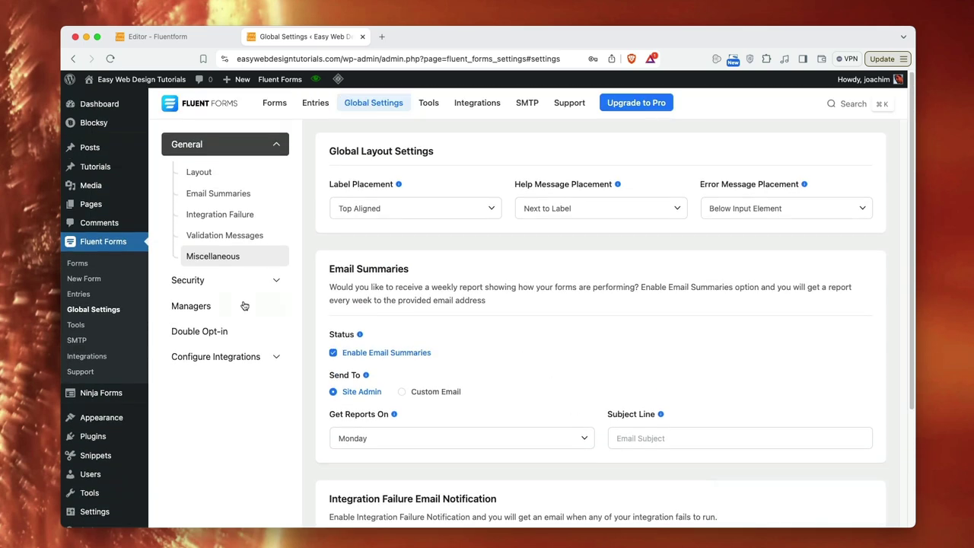
- Copy the Contact form shortcode [fluentform id="3"] and open All Pages in a new tab
click(81, 267)
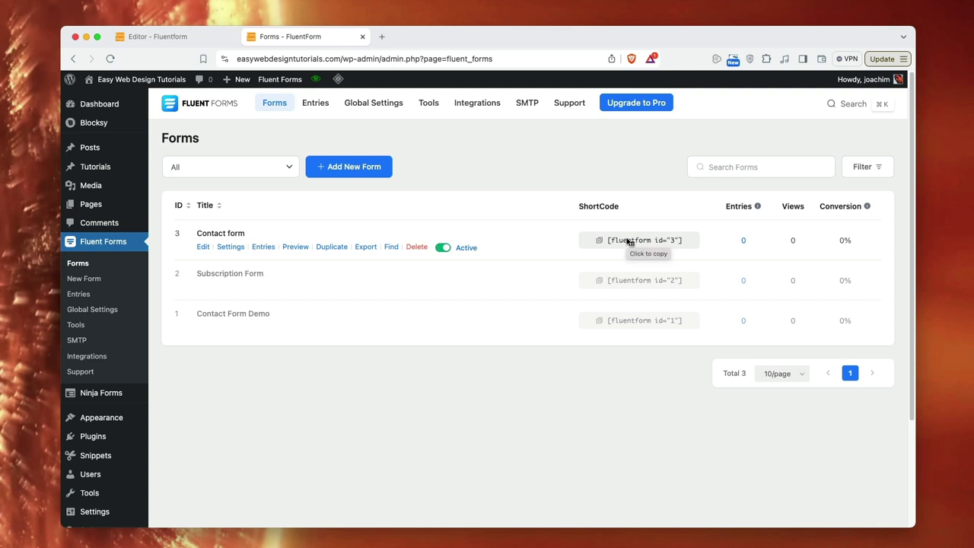
click(628, 241)
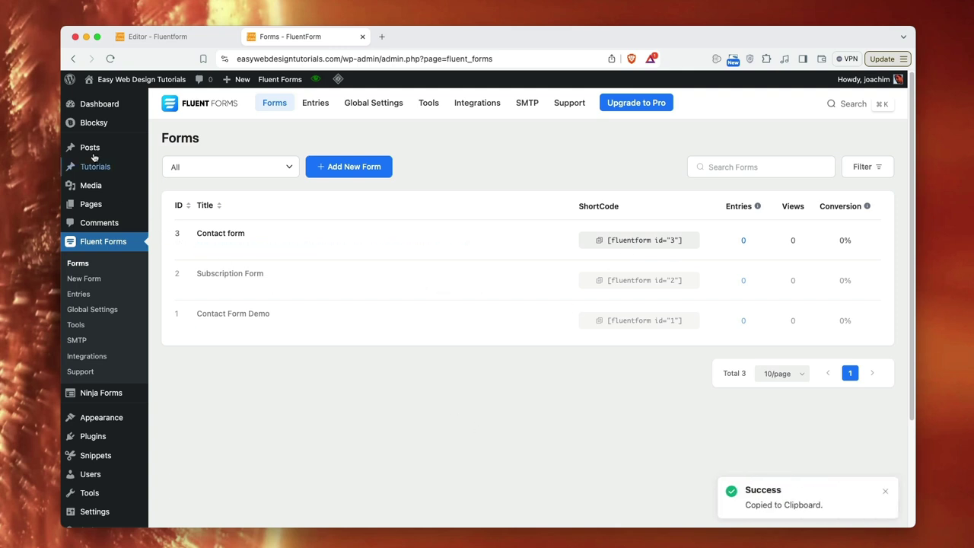
mouse_move(130, 204)
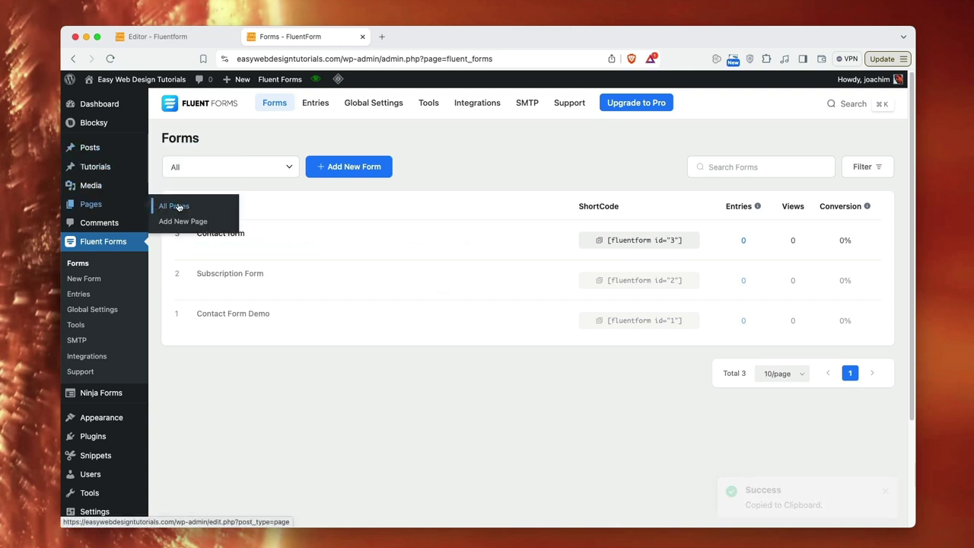
right_click(178, 207)
click(225, 209)
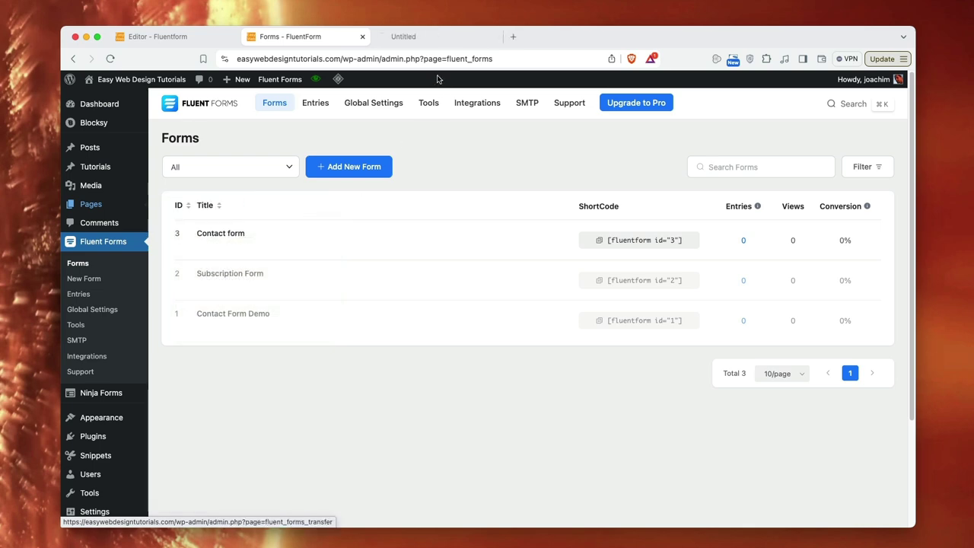
- In the new Pages tab, open the Contact page in the block editor
click(420, 38)
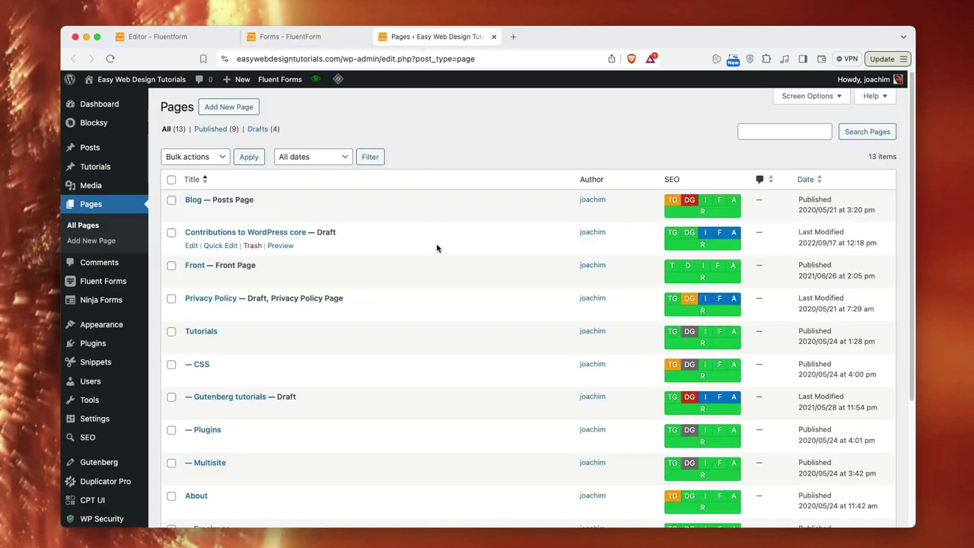
scroll(437, 247, down, 5)
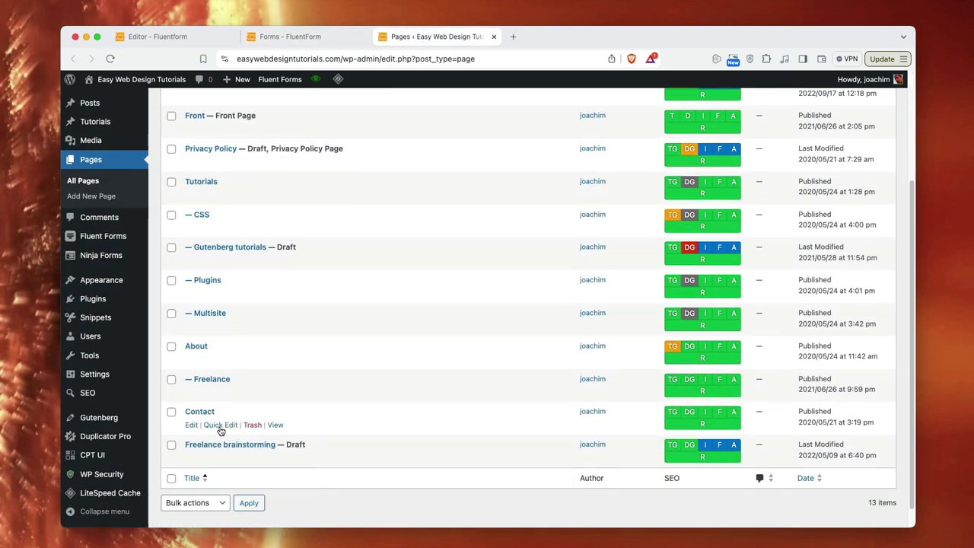
click(199, 411)
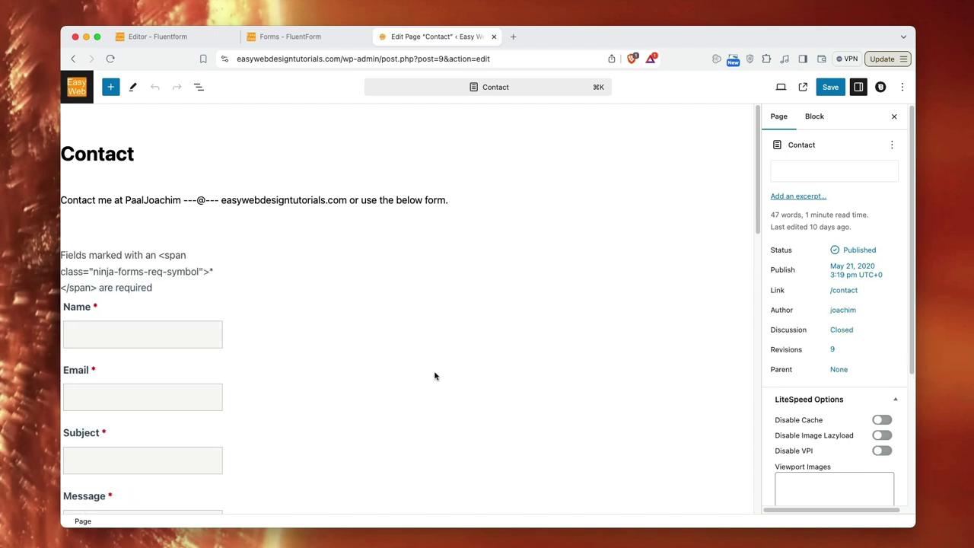
scroll(435, 375, down, 5)
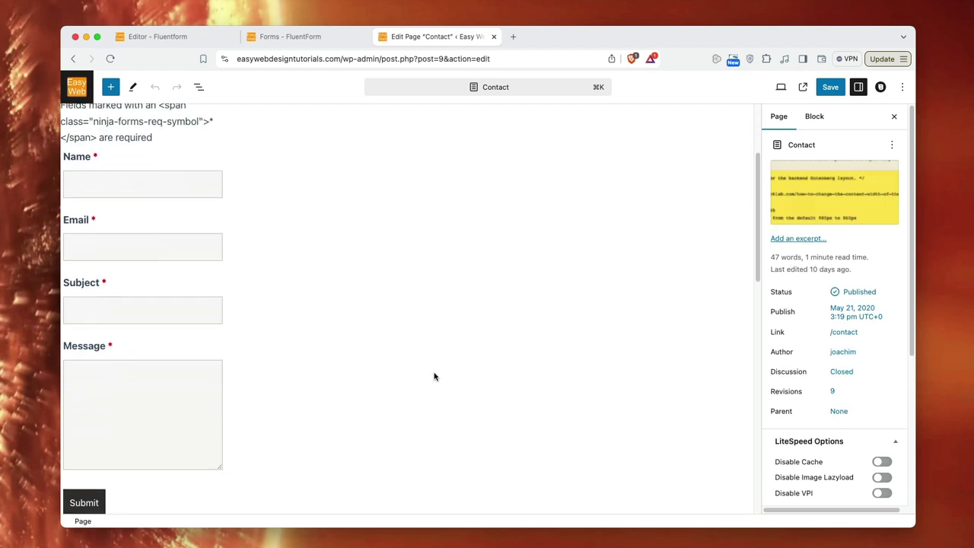
scroll(434, 377, up, 5)
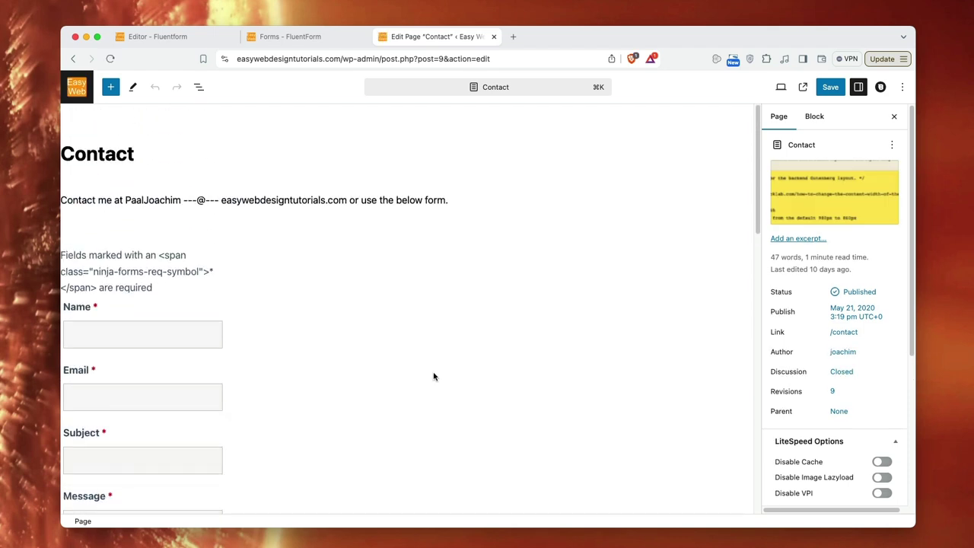
- Insert a Fluent Forms block below the Contact page's intro paragraph
click(485, 204)
key(Return)
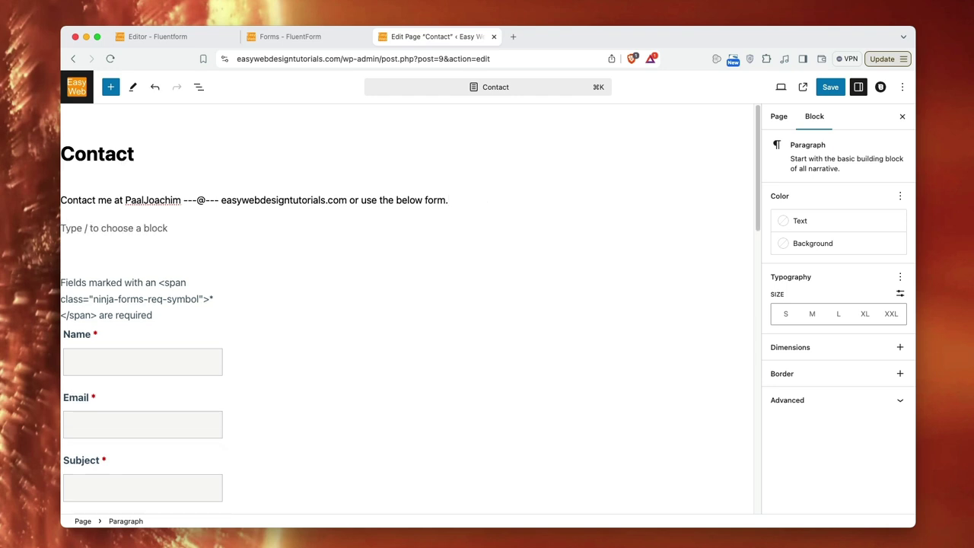
text(/)
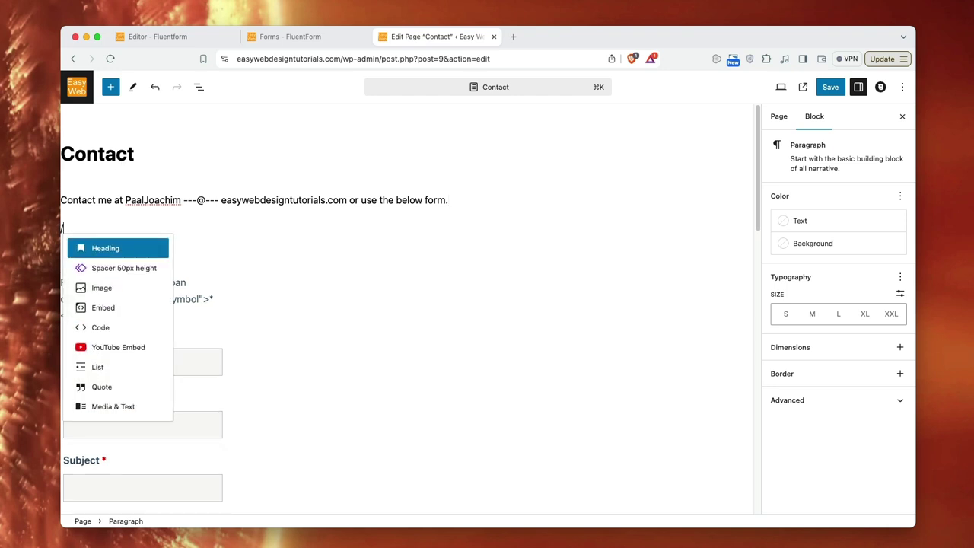
text(flu)
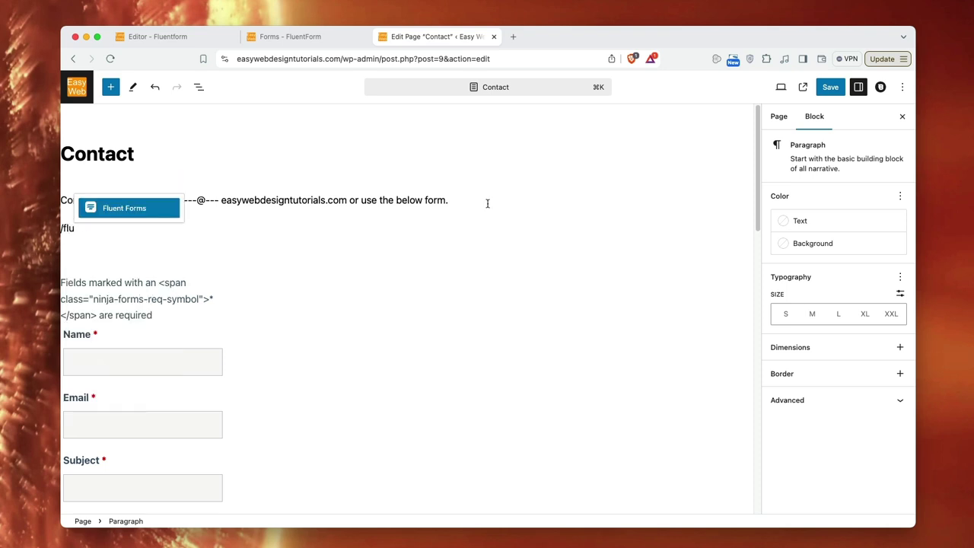
key(Escape)
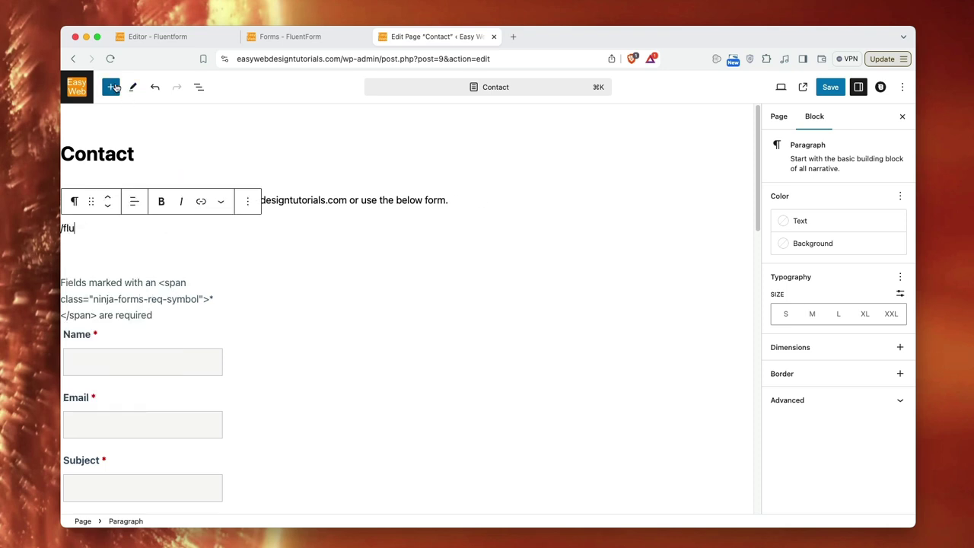
click(113, 88)
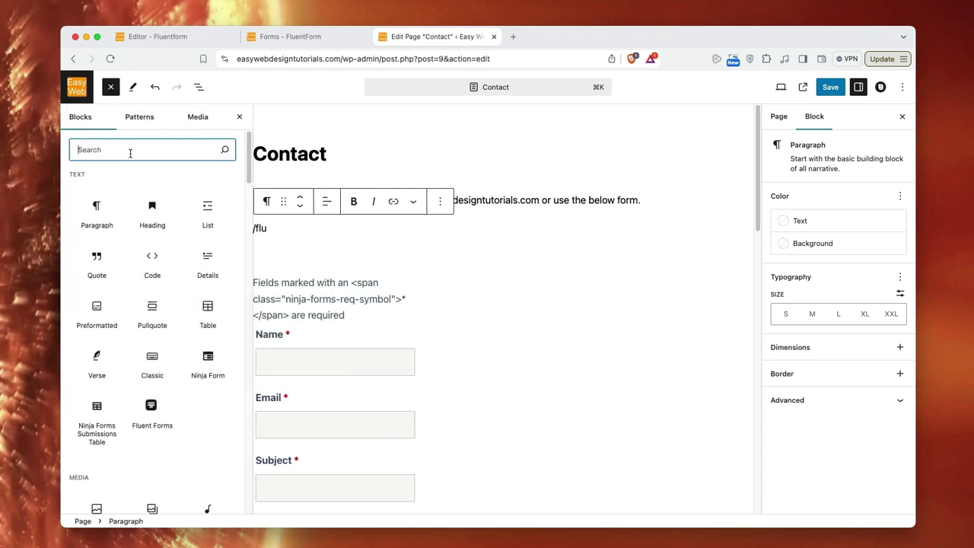
text(flu)
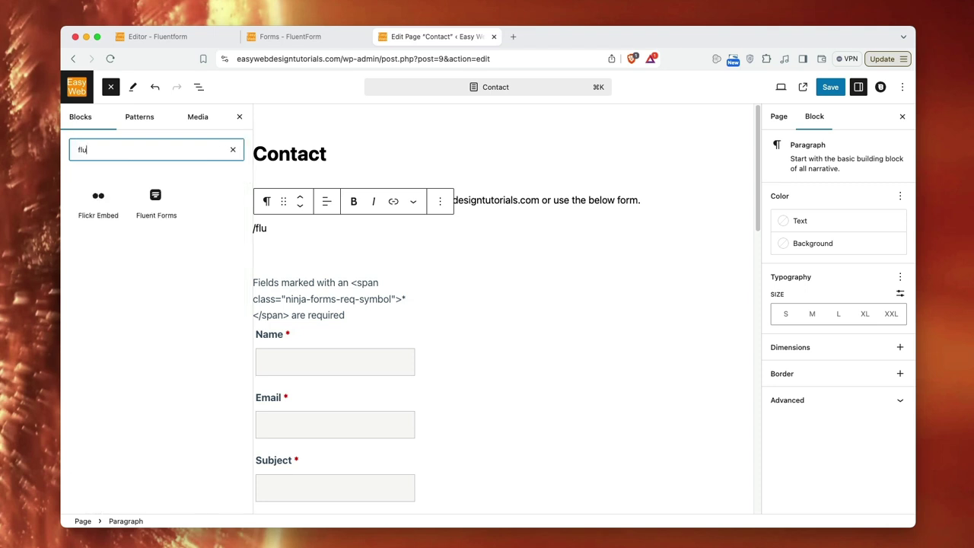
drag(98, 200, 391, 246)
click(238, 117)
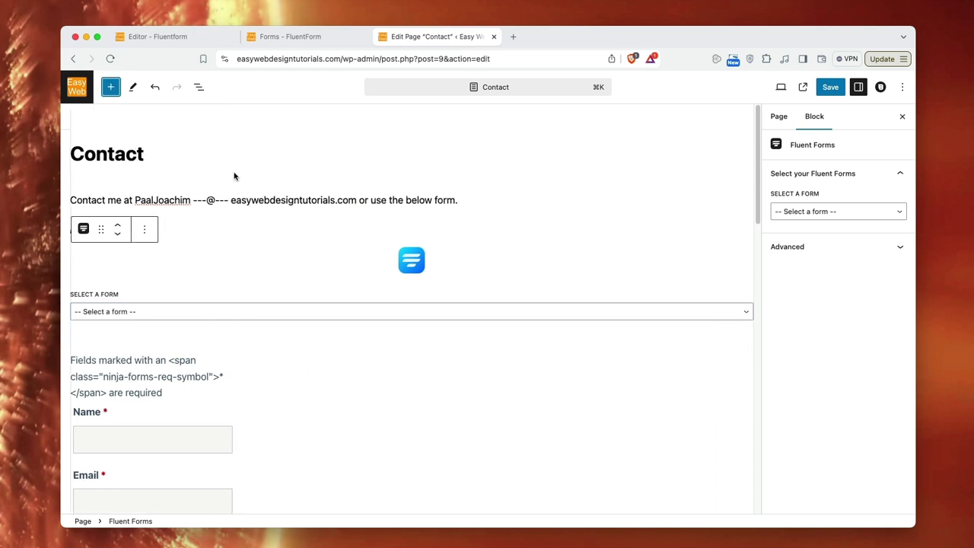
- Select 'Contact form' in the block, save the page and view it live
click(146, 311)
click(144, 323)
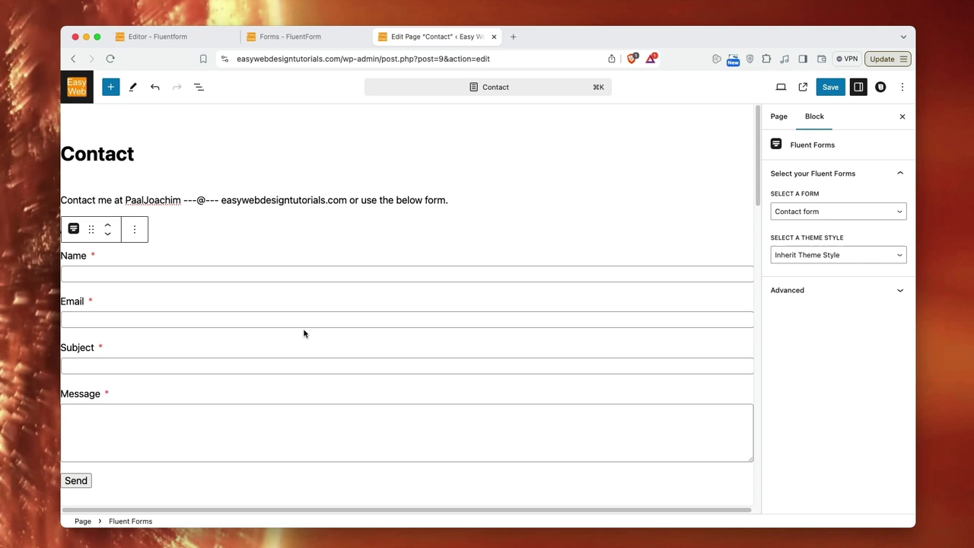
scroll(304, 335, down, 2)
scroll(304, 335, up, 1)
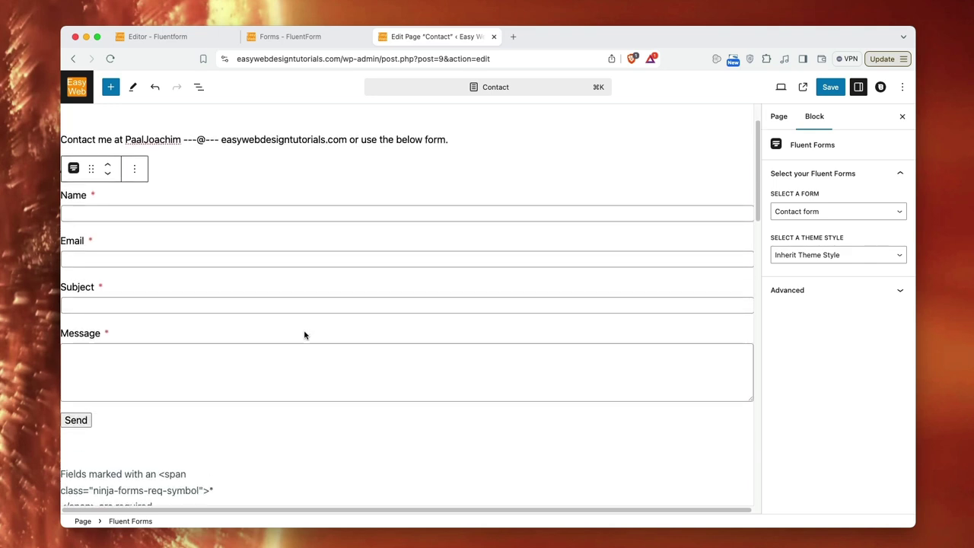
scroll(304, 335, up, 1)
click(828, 87)
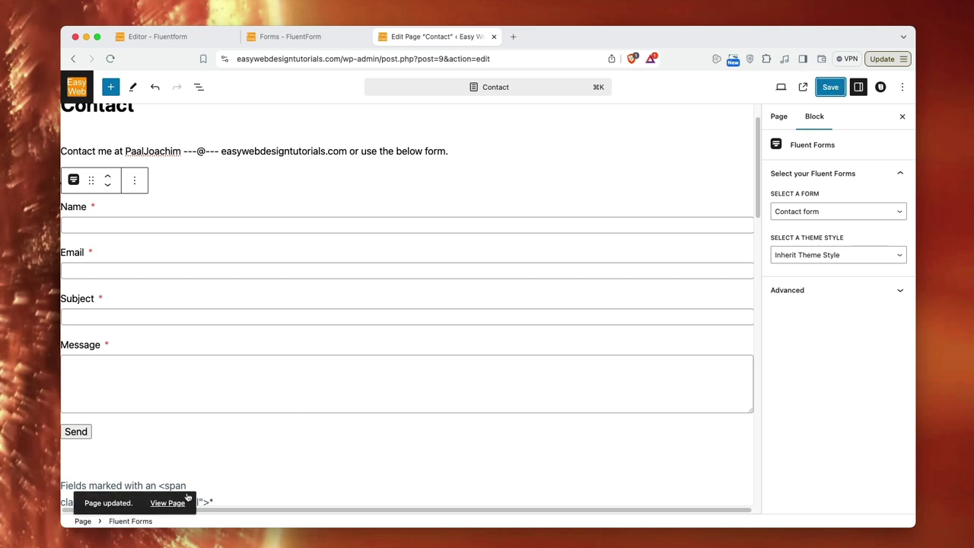
click(181, 502)
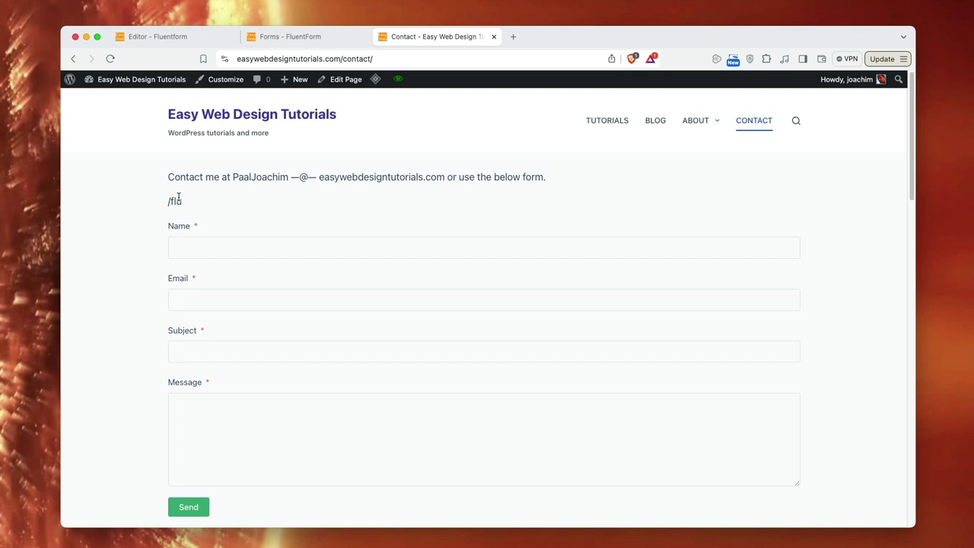
- Review the live Contact page: new Fluent Forms form above the old form, plus a stray '/flu' line
drag(192, 203, 168, 201)
scroll(346, 226, down, 2)
scroll(379, 372, down, 1)
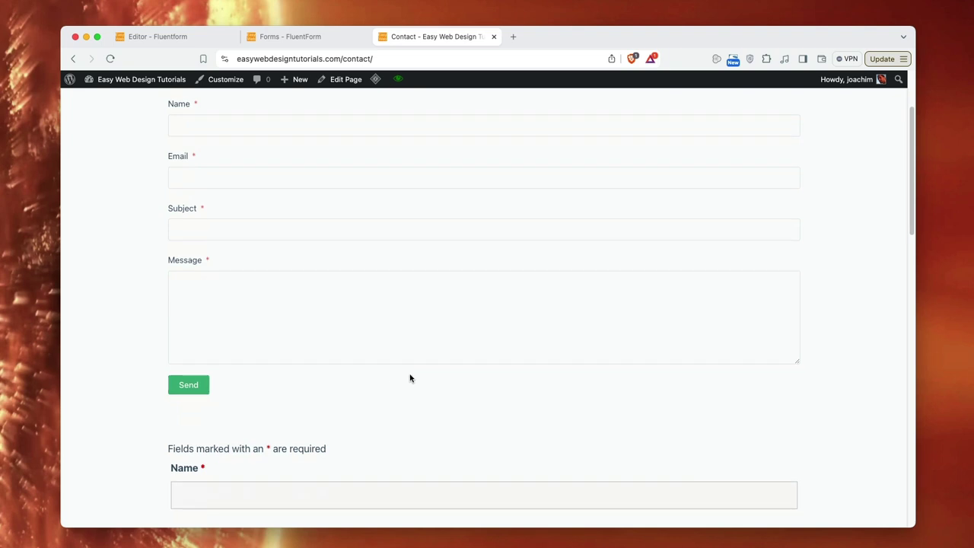
scroll(409, 378, up, 2)
scroll(409, 365, down, 8)
scroll(411, 415, down, 4)
scroll(411, 411, up, 12)
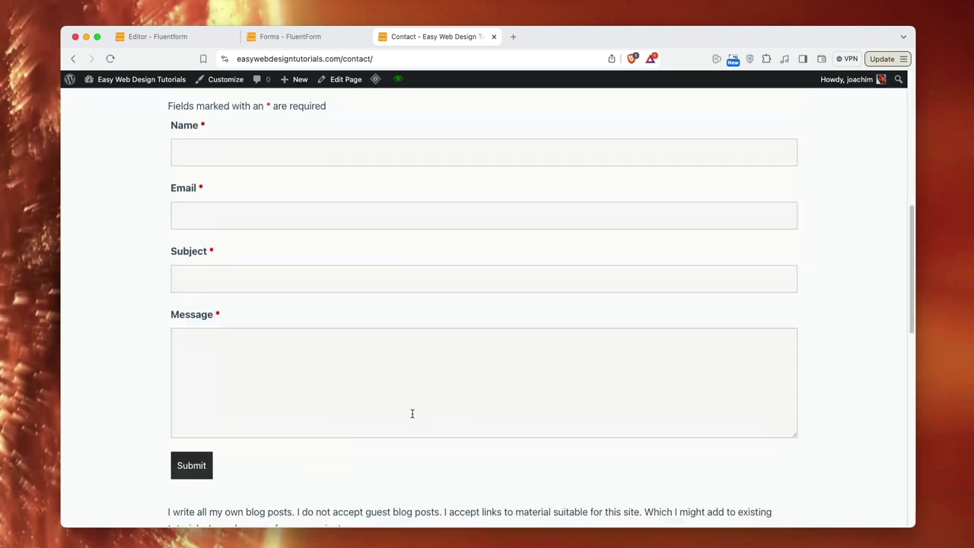
click(299, 38)
click(426, 36)
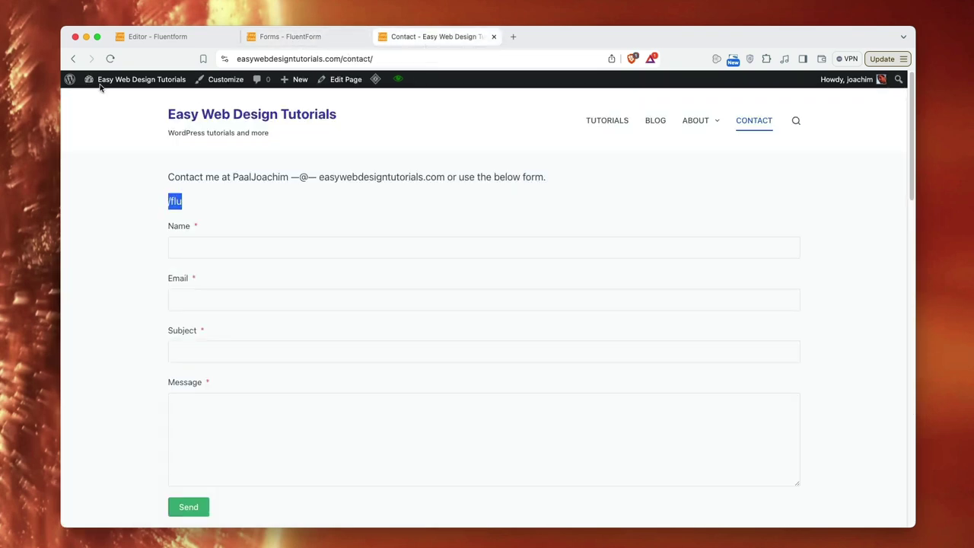
- Delete the stray '/flu' paragraph from the Contact page in the editor
click(72, 60)
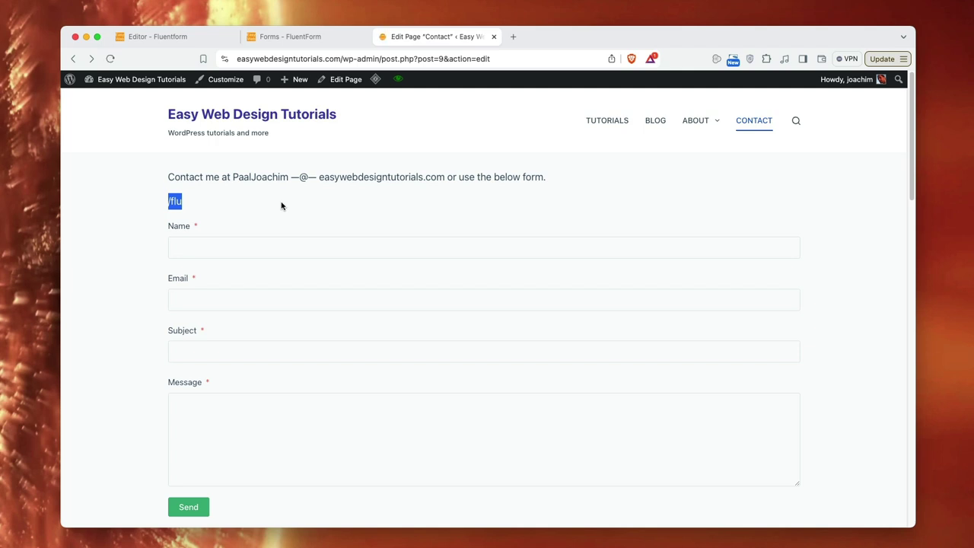
click(102, 227)
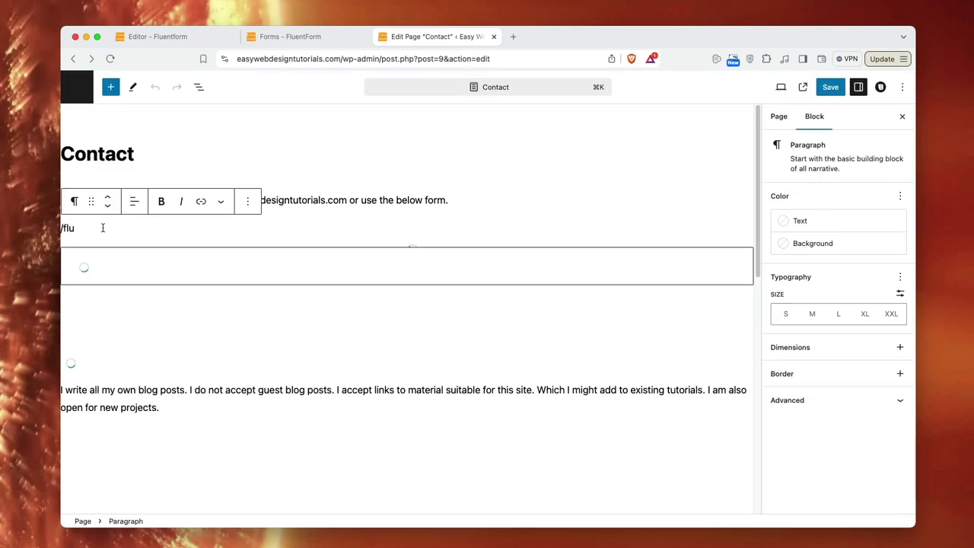
key(BackSpace)
key(BackSpace)
key(BackSpace)
key(BackSpace)
key(BackSpace)
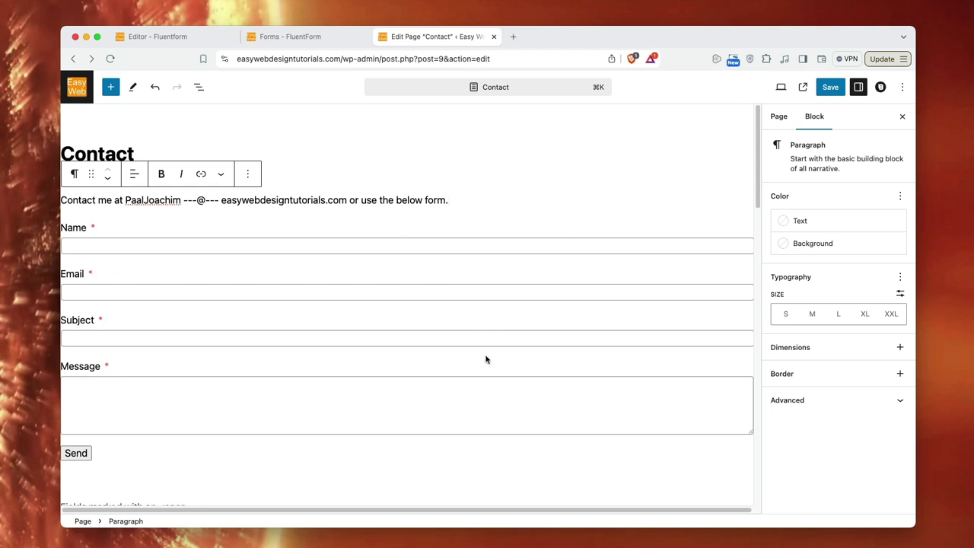
- Remove the old Ninja Forms block, then save the Contact page and view it live
scroll(486, 361, down, 5)
click(257, 233)
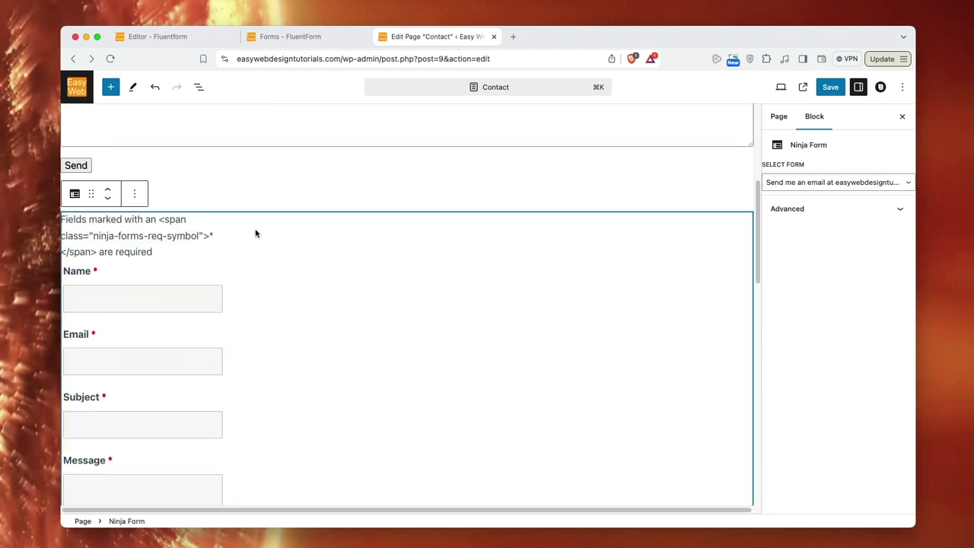
click(135, 194)
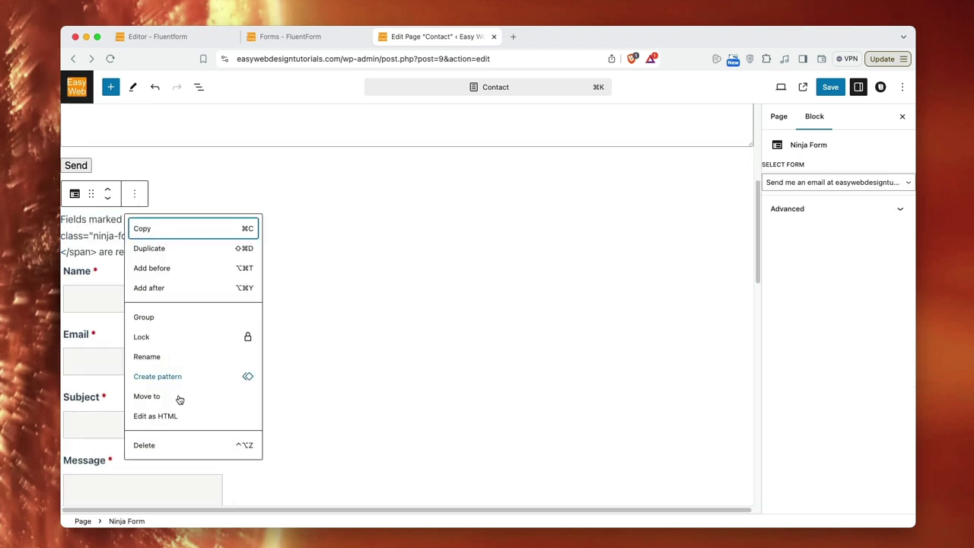
click(152, 448)
scroll(454, 347, up, 5)
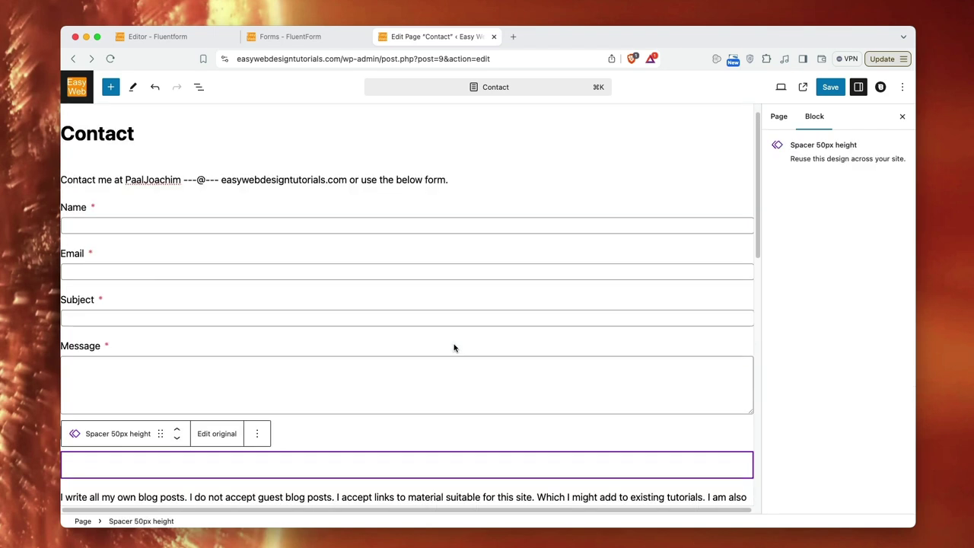
click(830, 87)
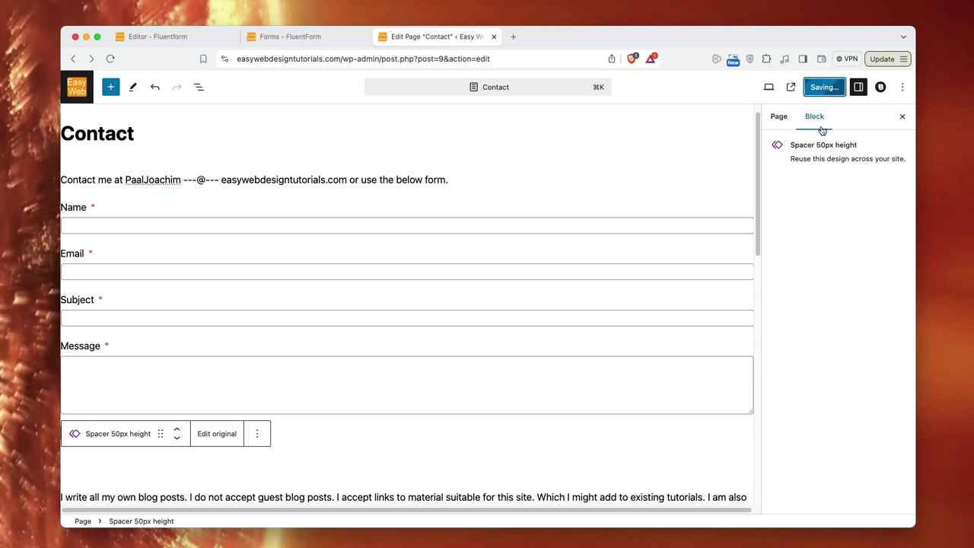
click(791, 89)
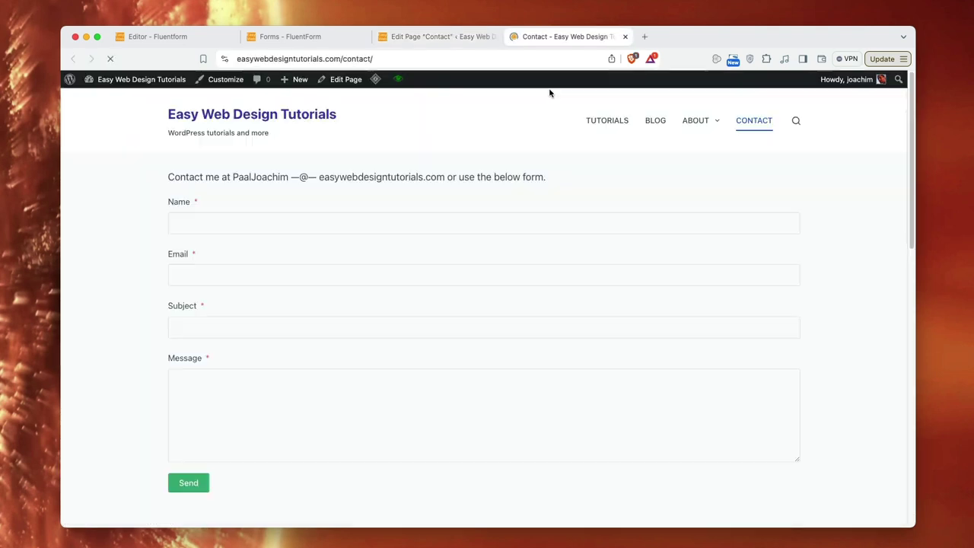
- Fill the Contact form's Name and Email fields with saved autofill entries
scroll(569, 279, down, 1)
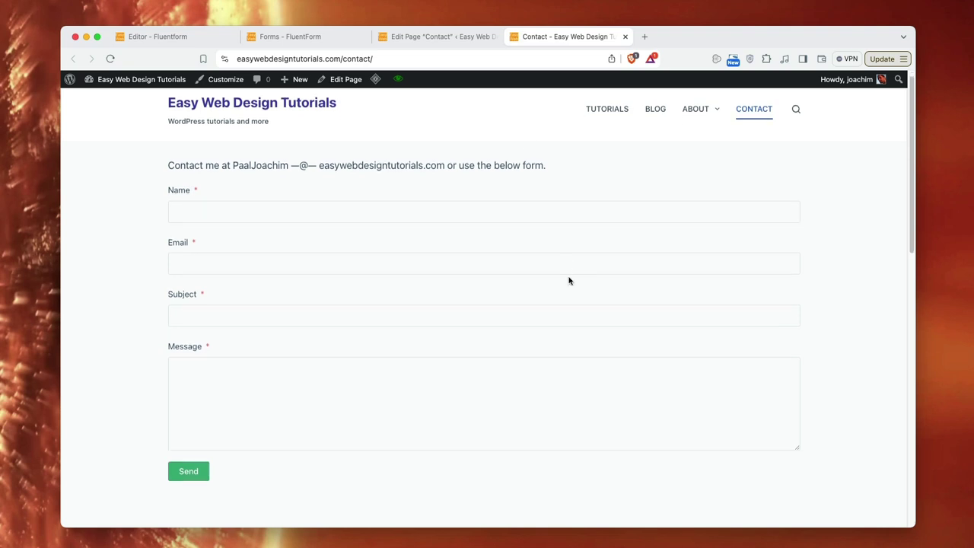
click(206, 394)
scroll(297, 395, down, 3)
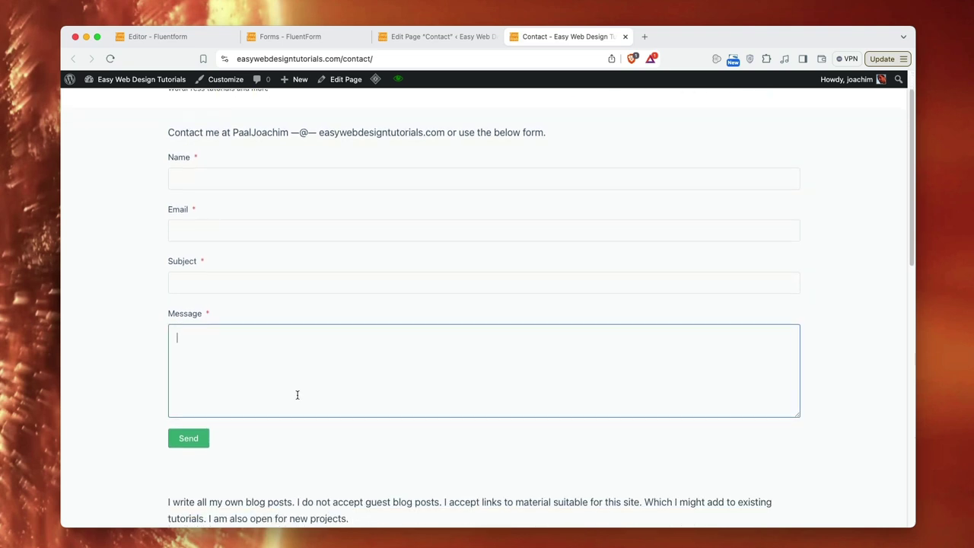
scroll(297, 395, up, 4)
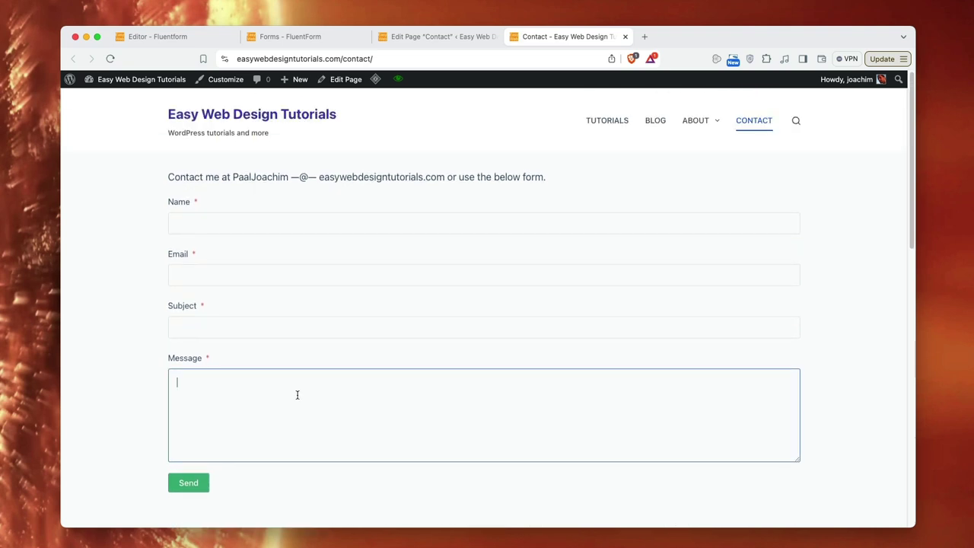
click(220, 222)
click(243, 251)
click(218, 270)
click(242, 304)
- Enter the subject 'Test', fill in the Message field, and send the form
click(211, 323)
text(Test)
click(204, 394)
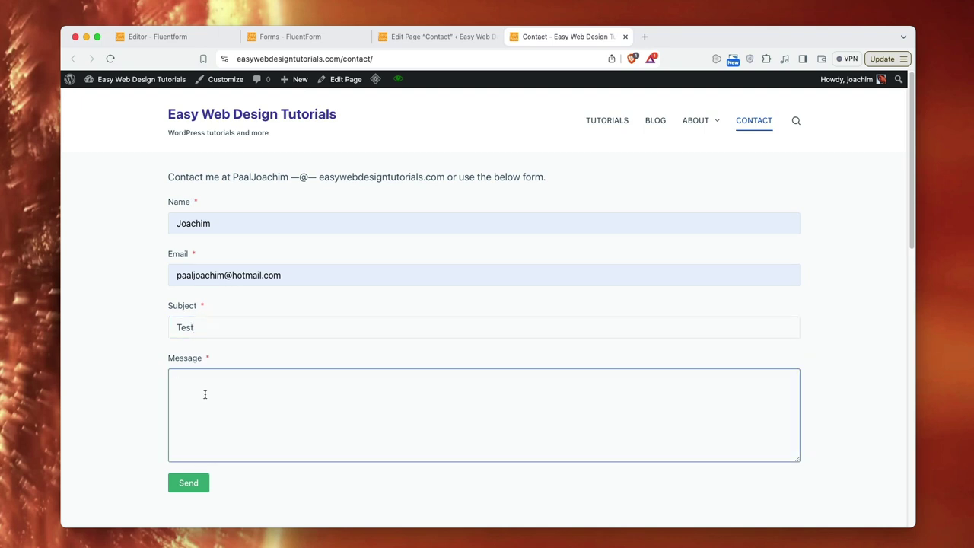
click(208, 488)
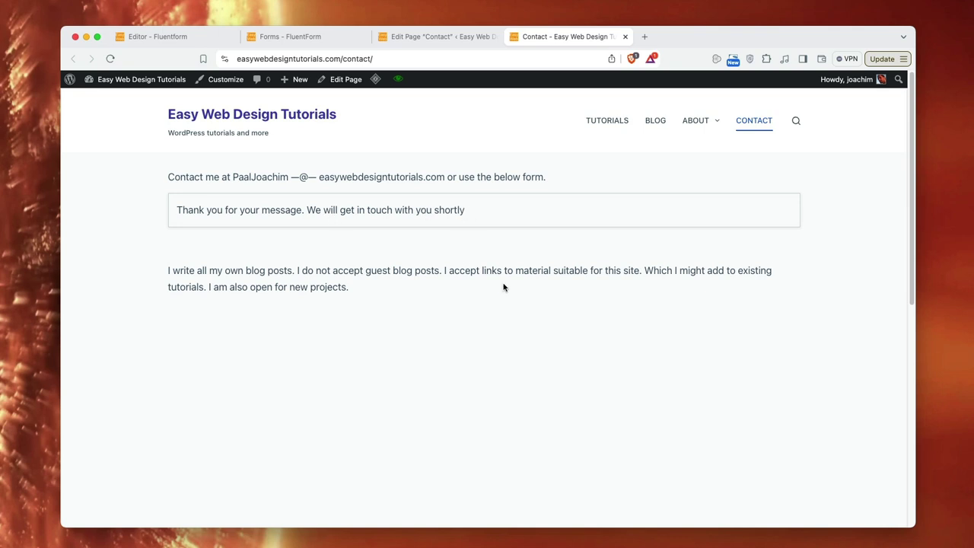
mouse_move(888, 541)
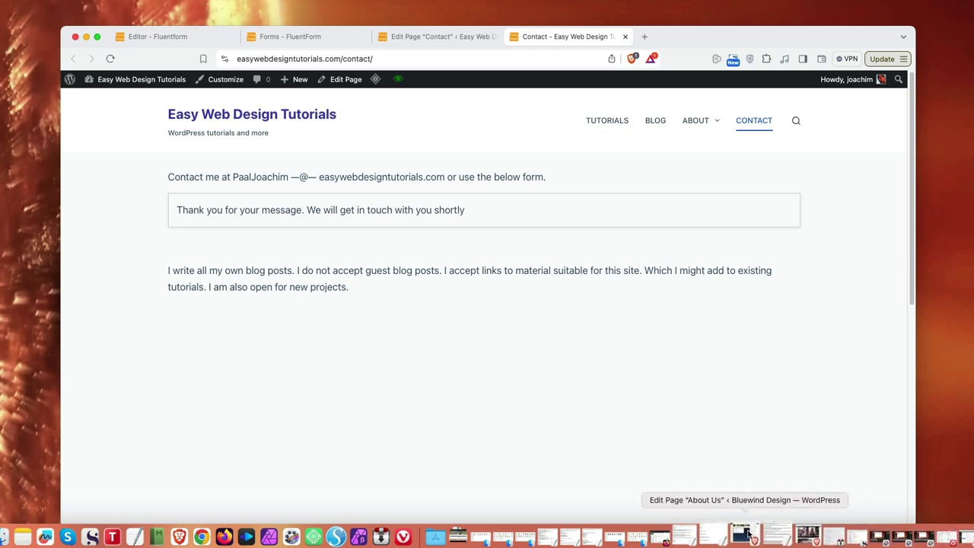
click(423, 531)
scroll(112, 312, down, 6)
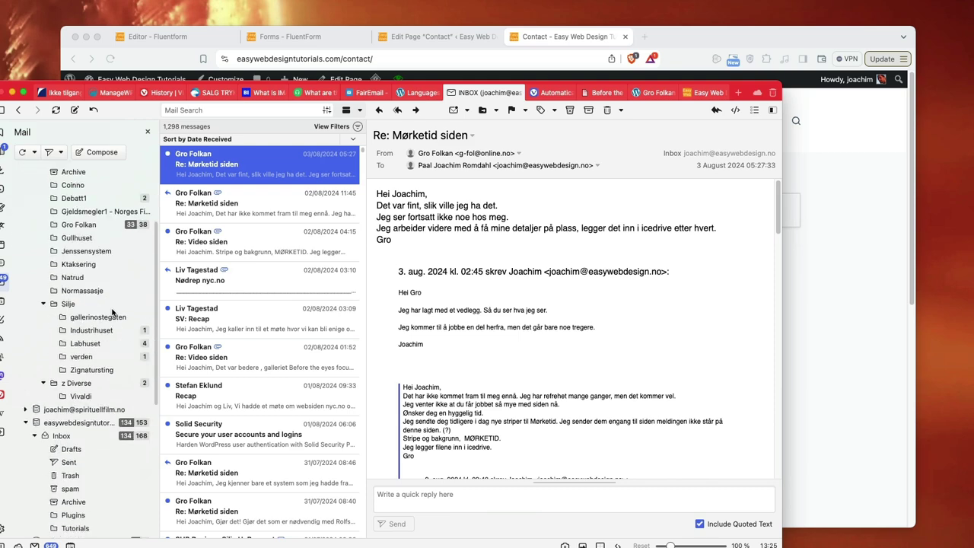
click(100, 361)
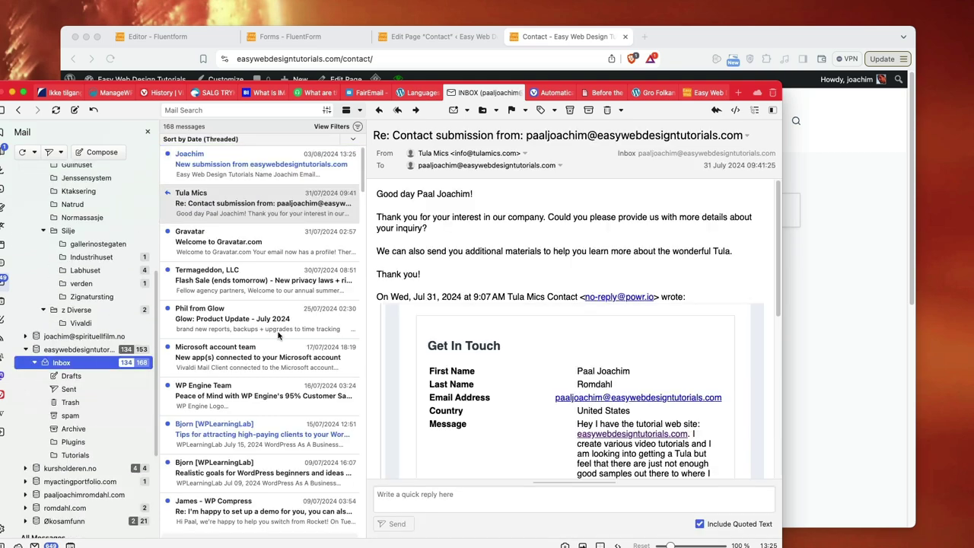
click(234, 169)
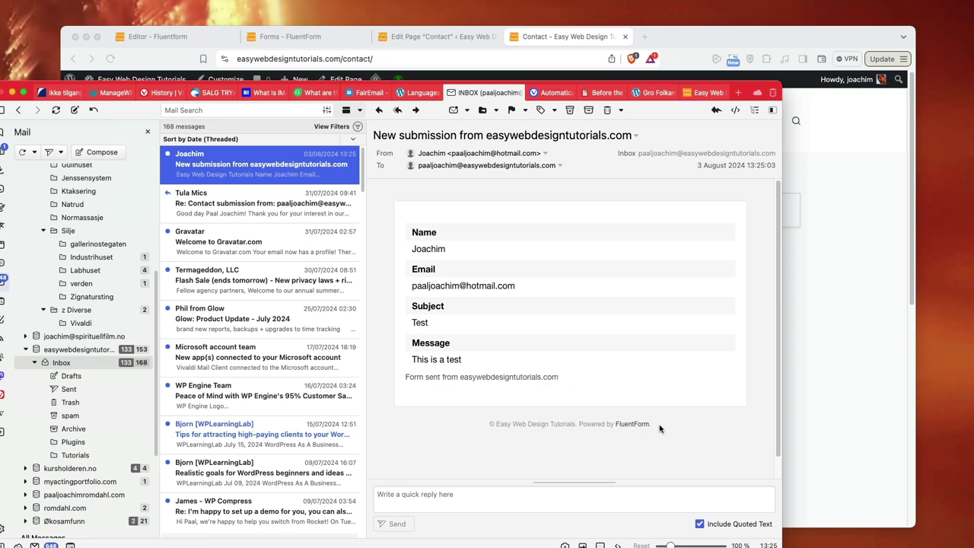
click(849, 310)
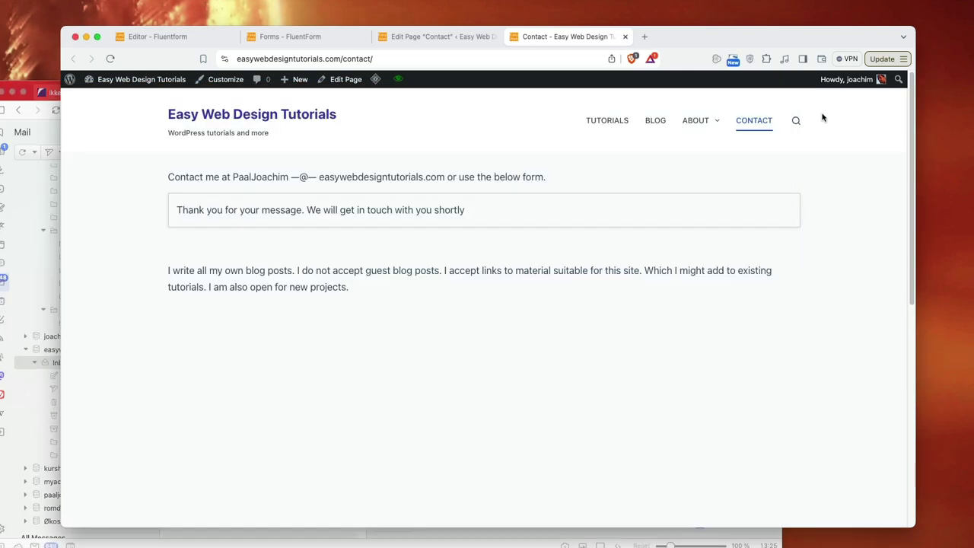